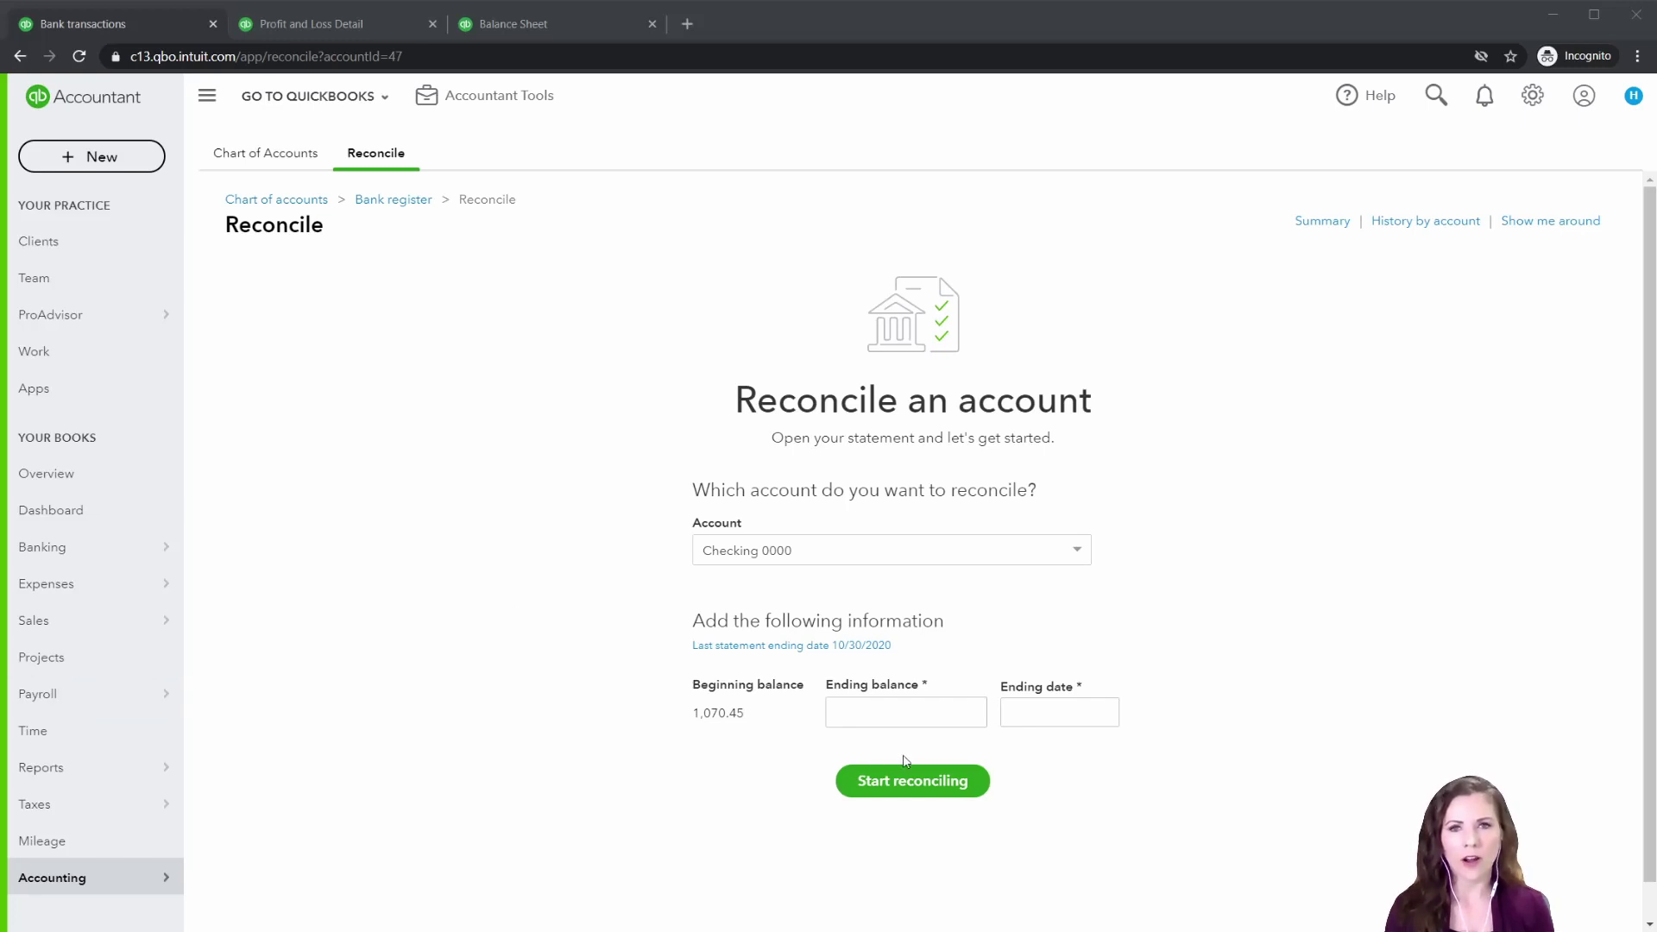
- View the bank transactions for review, and open account reconciliation with Checking 0000 as the account
left_click(96, 539)
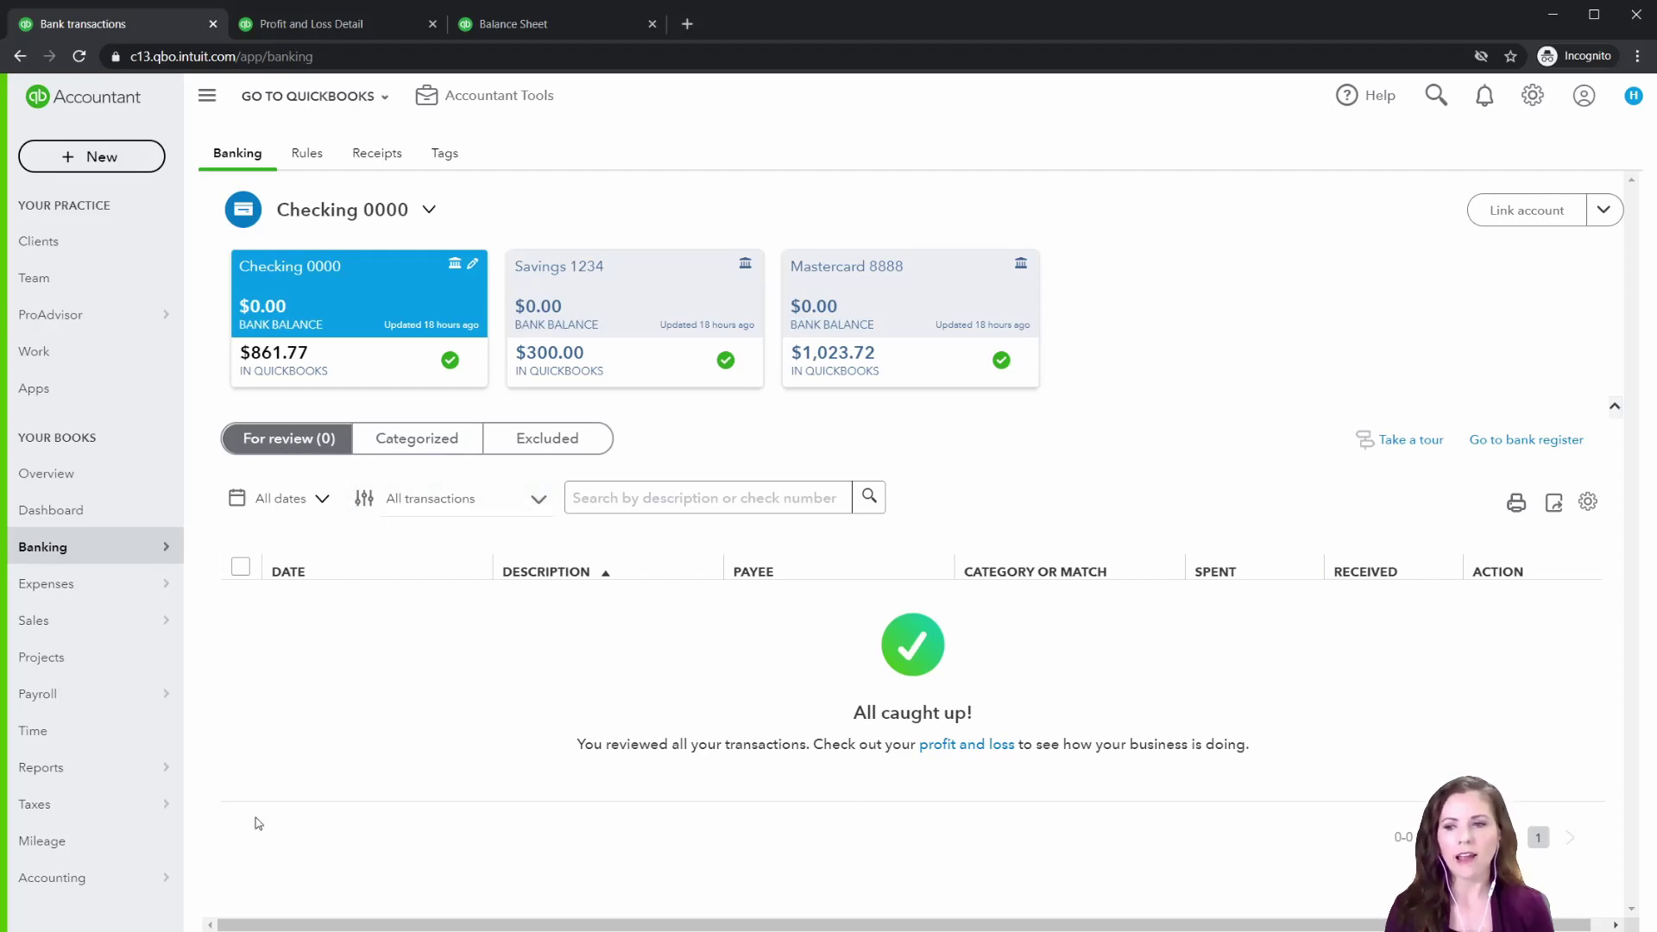
mouse_move(90, 889)
left_click(297, 907)
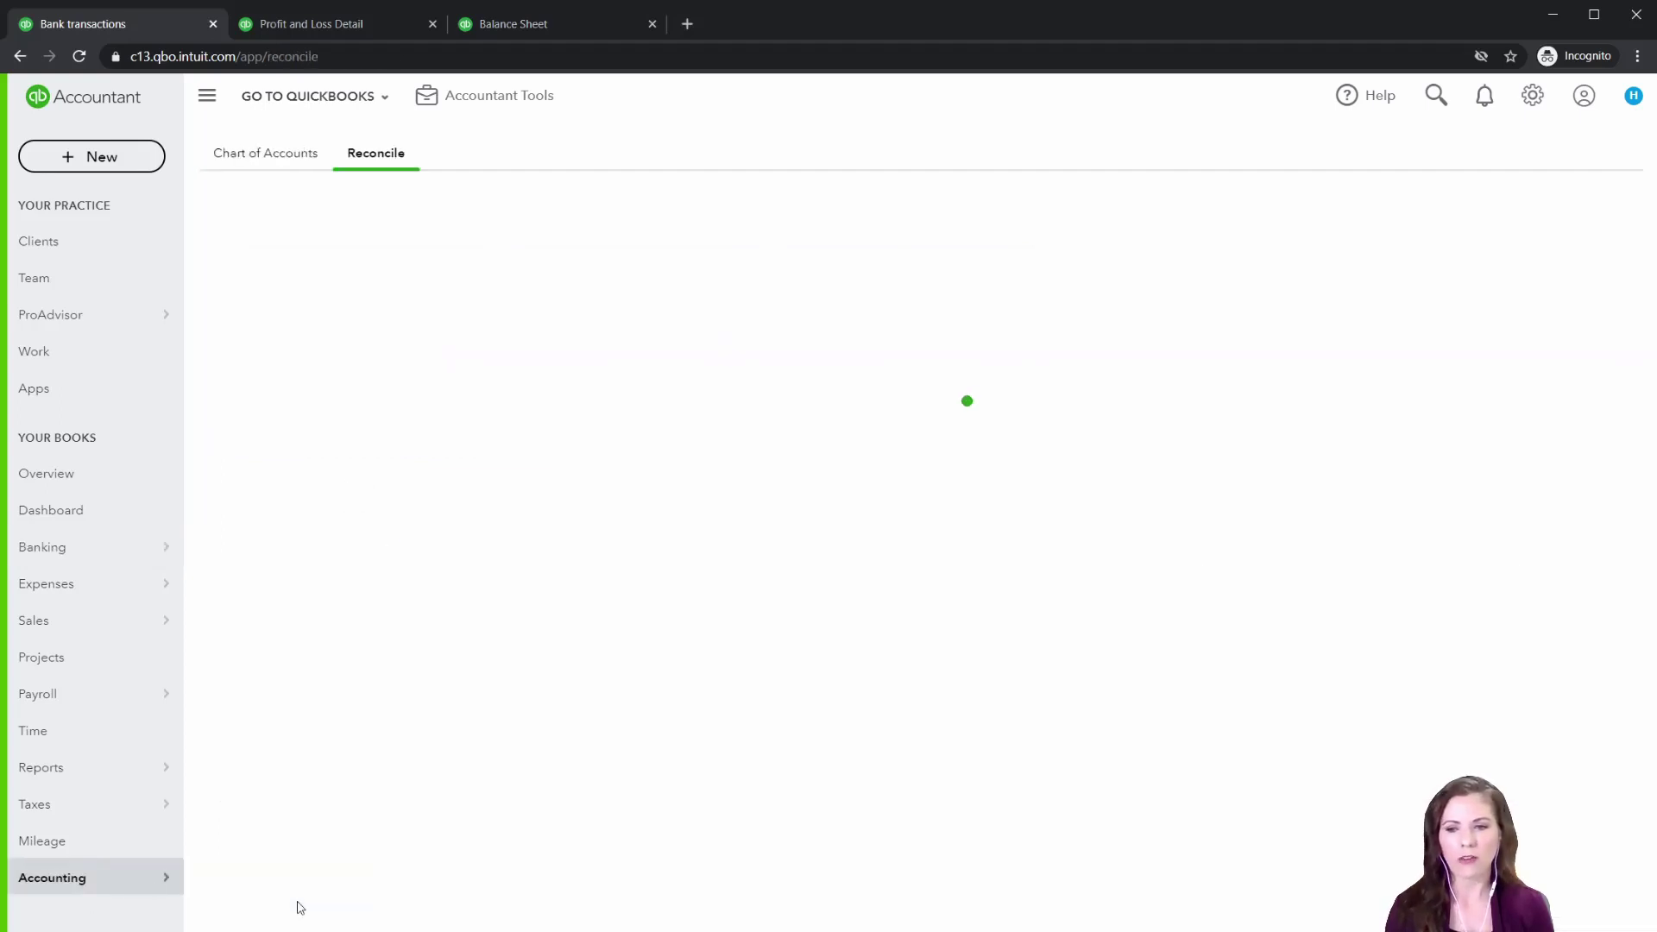
left_click(814, 553)
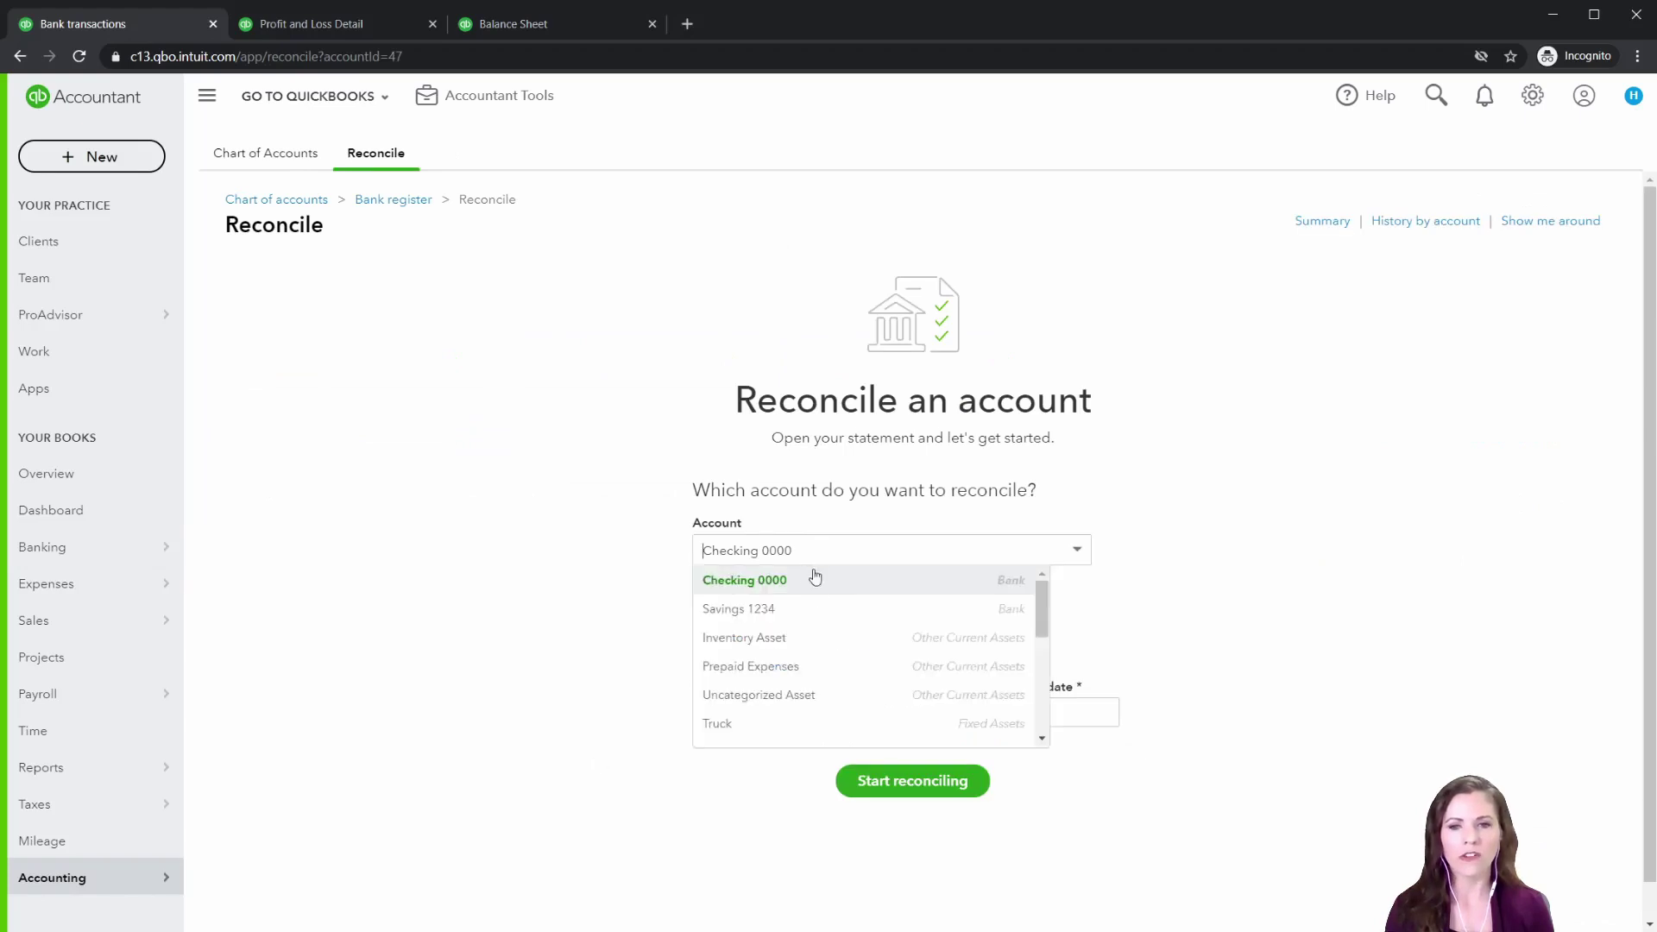
left_click(811, 591)
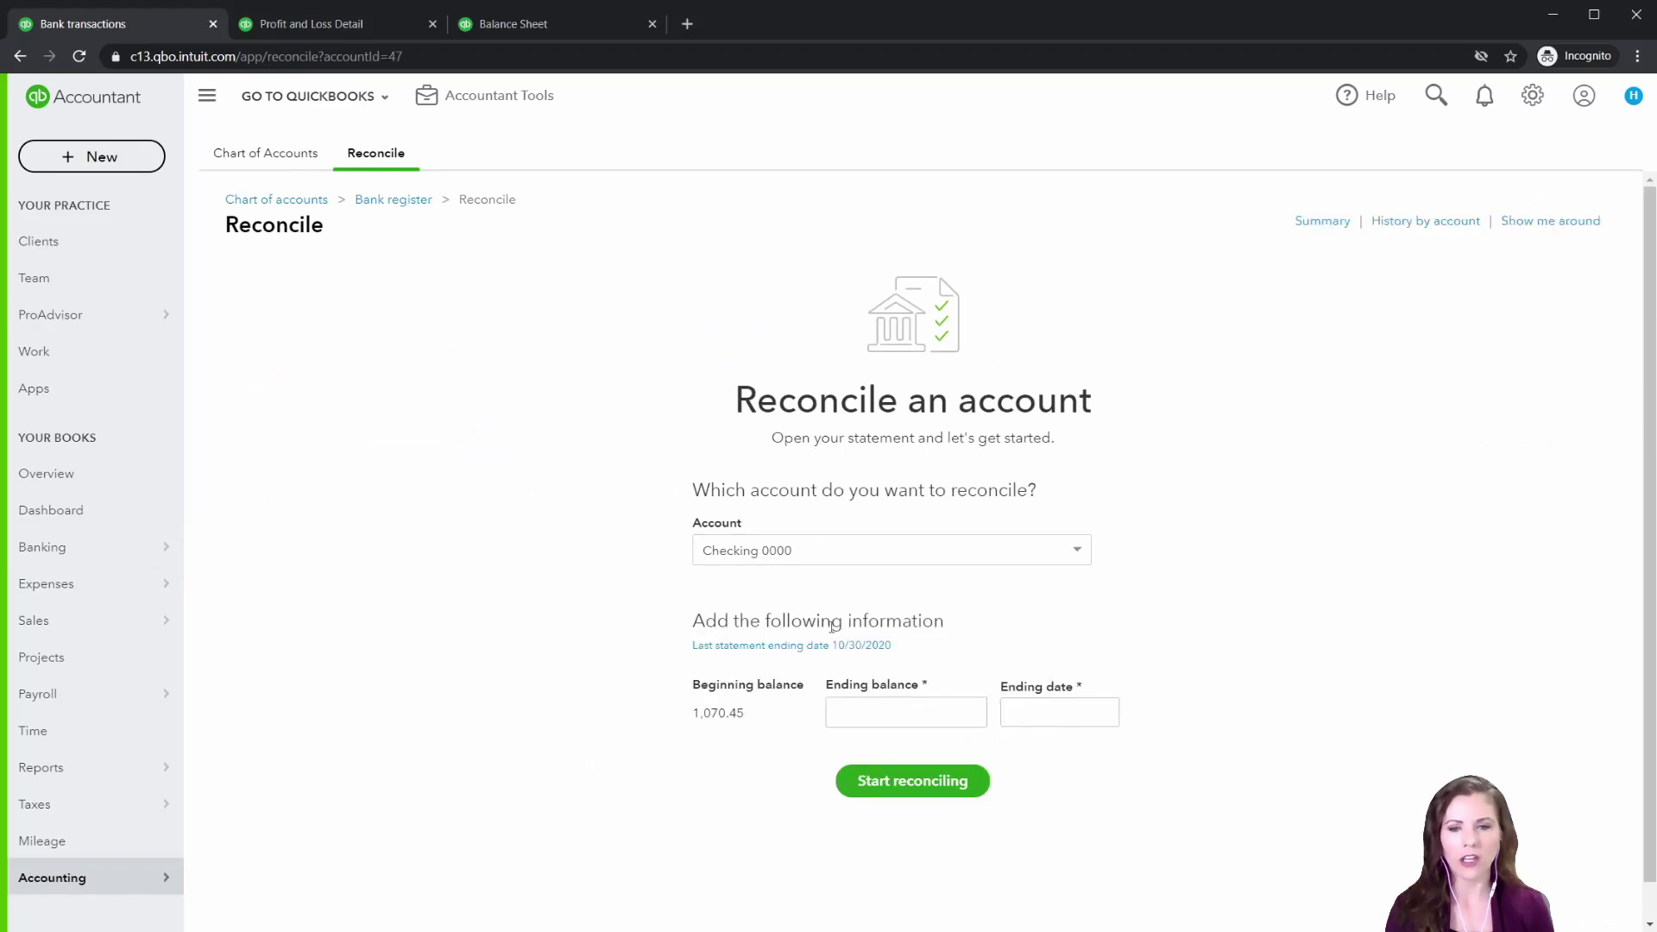
- Enter an ending balance of 1,127.66 and an ending date of 11/30/2020, and start reconciling Checking 0000
left_click(878, 711)
type("1127.66")
left_click(1012, 712)
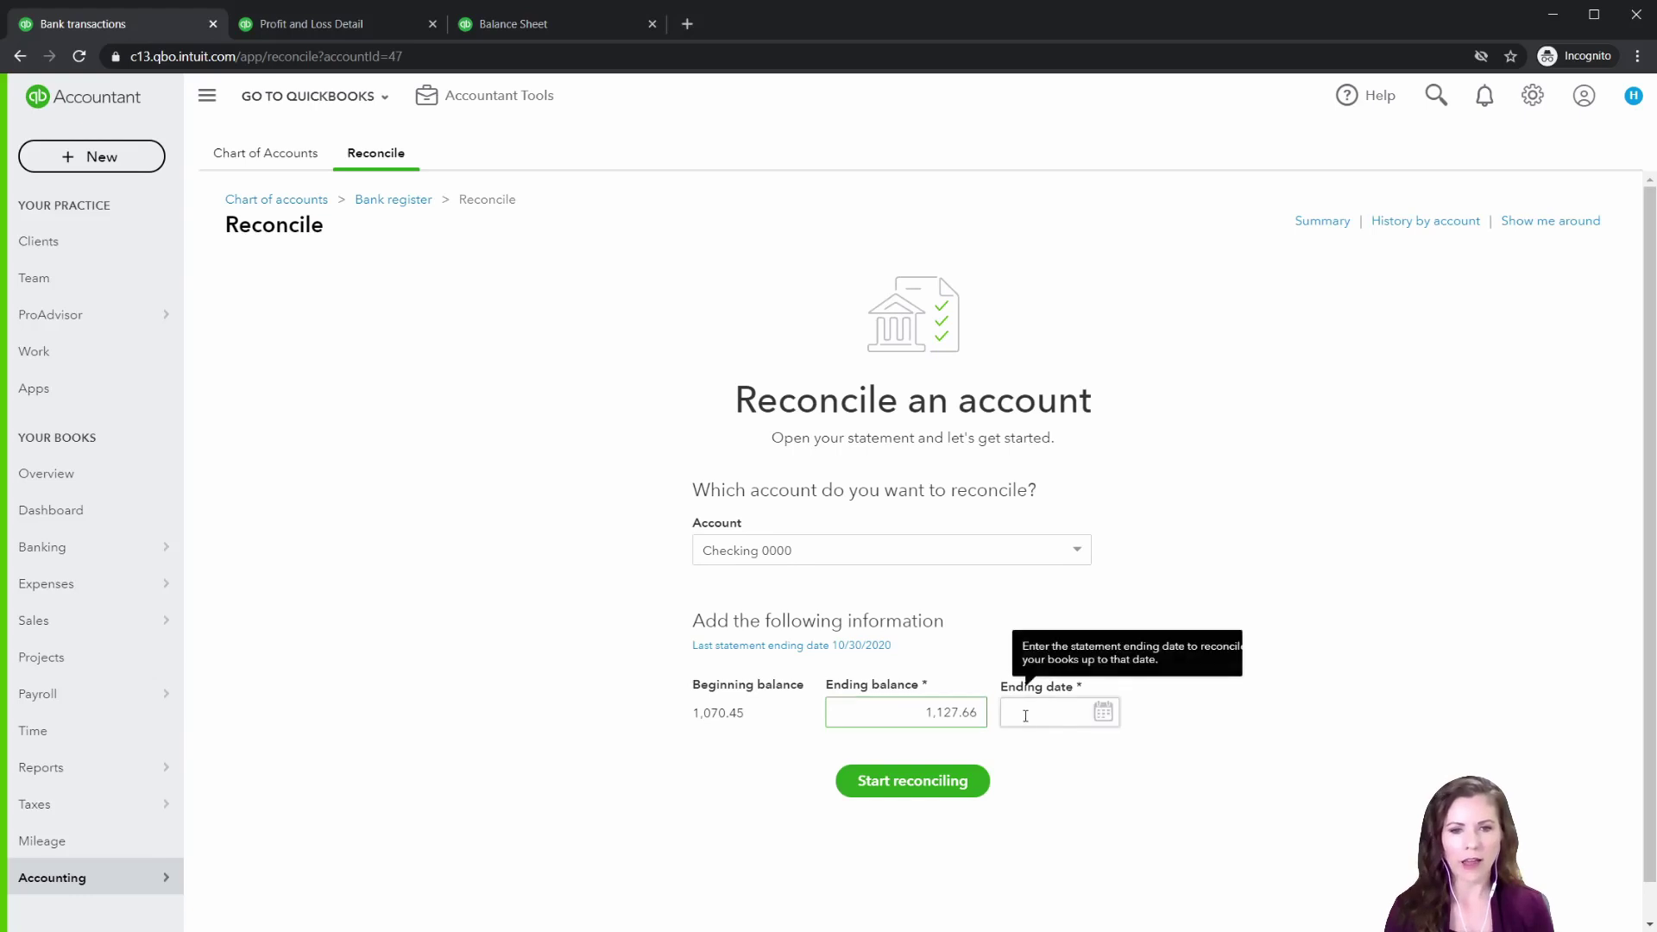
type("11/30/2020")
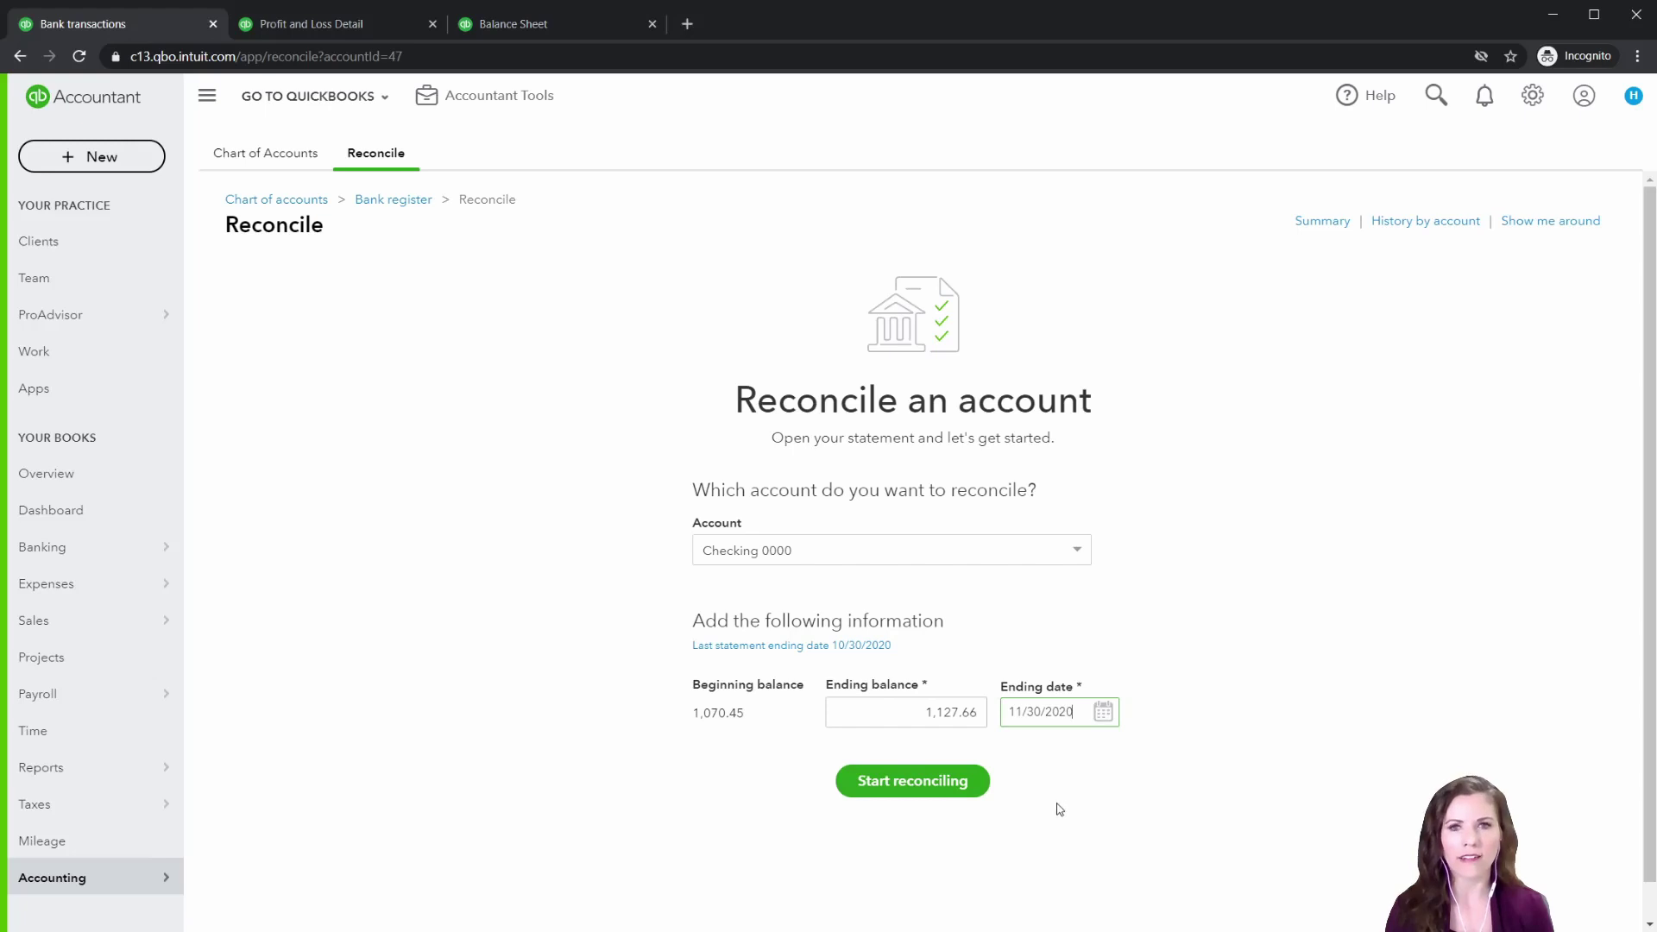
left_click(945, 784)
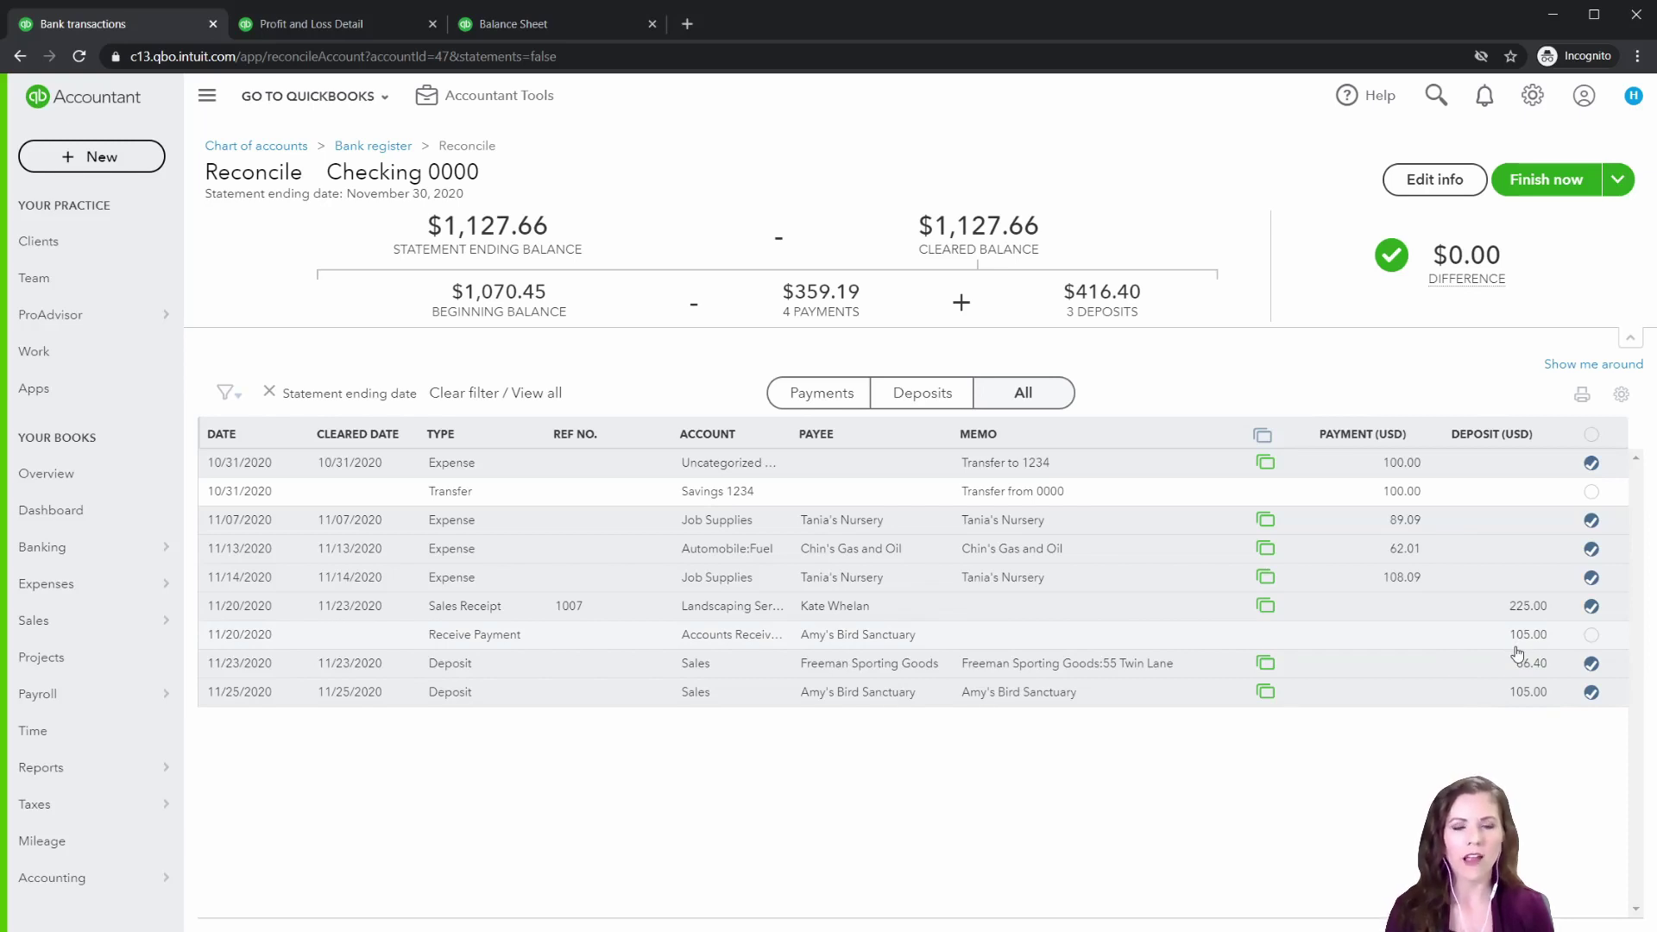
mouse_move(1466, 272)
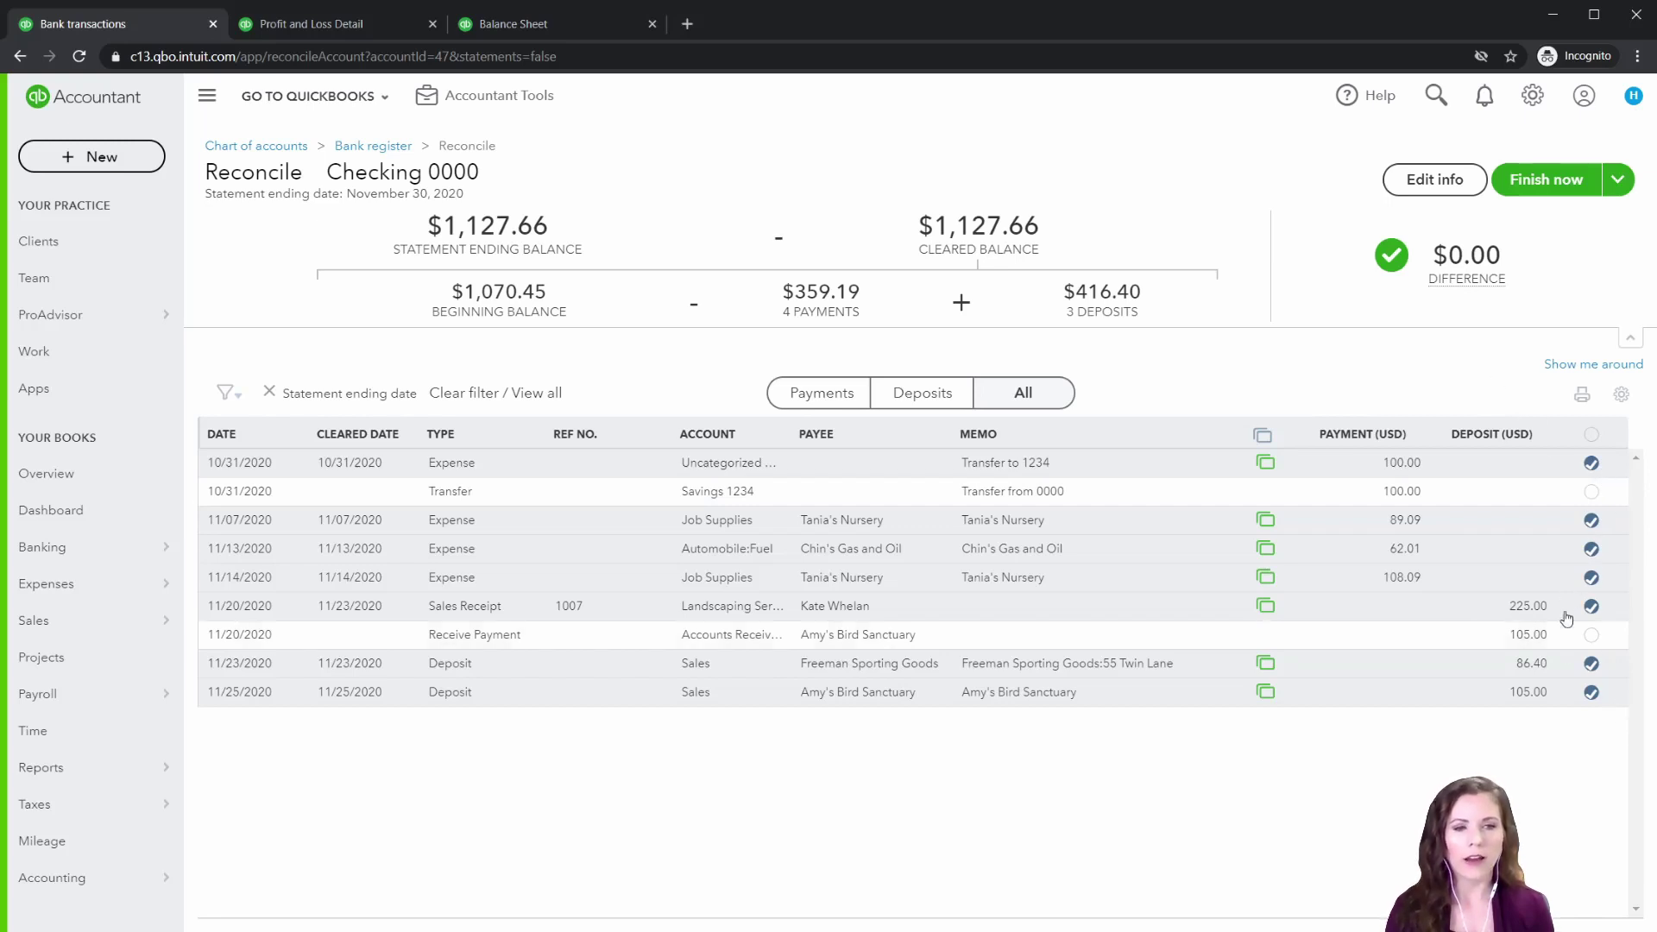
- Clear all transaction marks and mark every transaction as cleared except the 10/31/2020 transfer and the 11/20/2020 received payment
left_click(1593, 435)
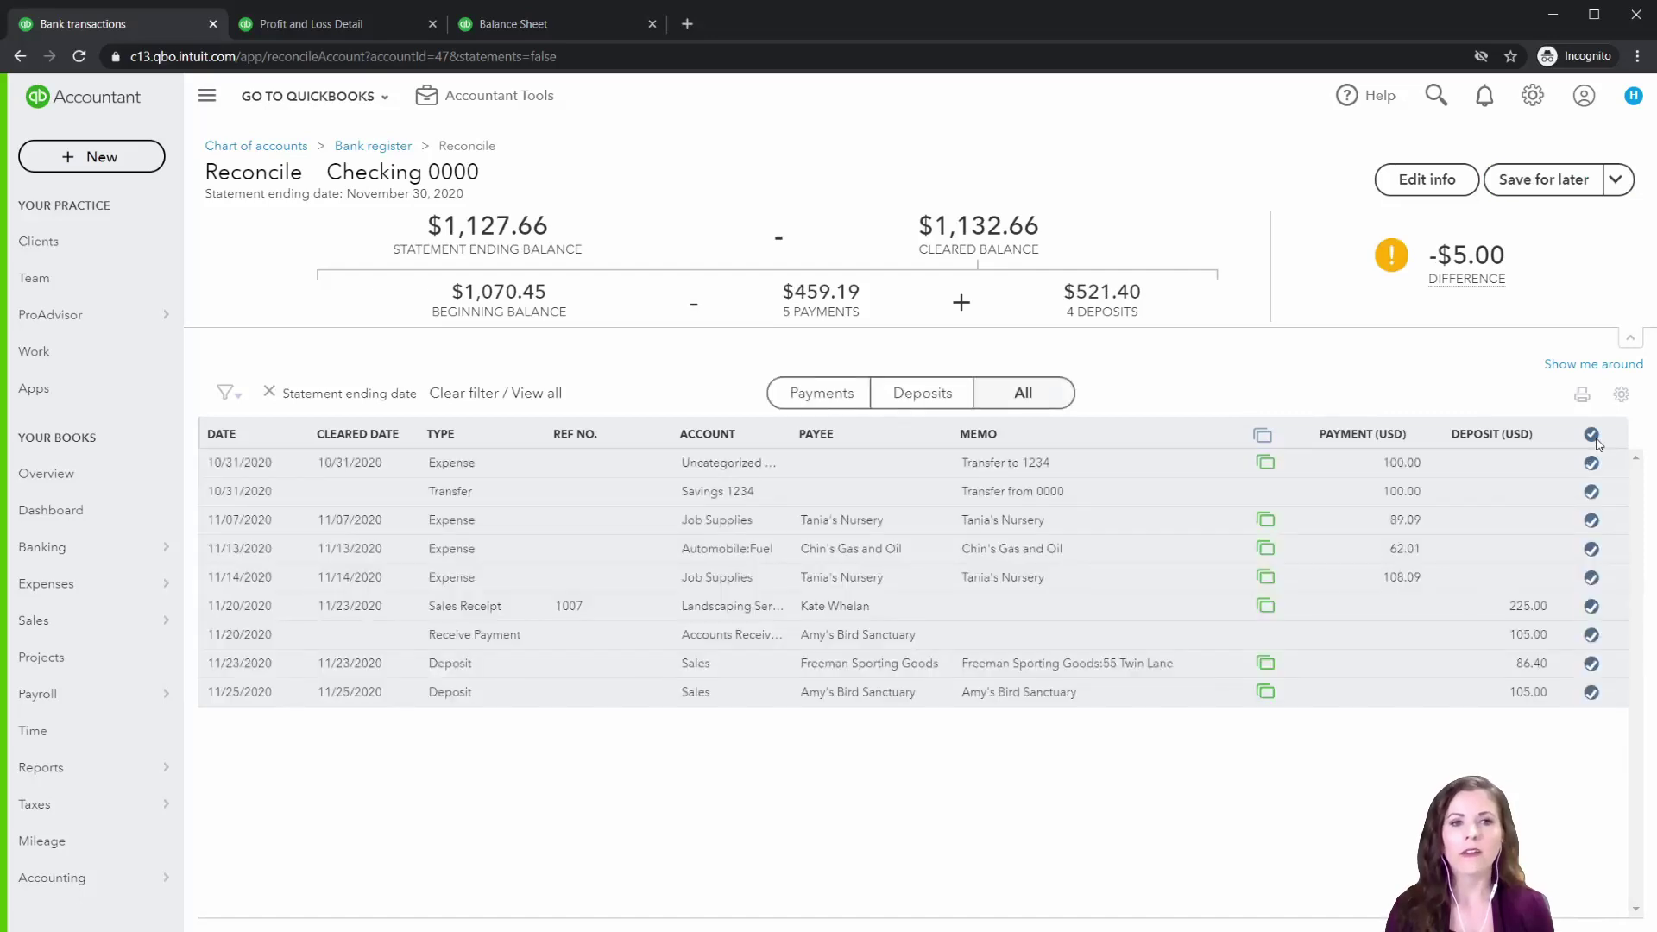
left_click(1593, 438)
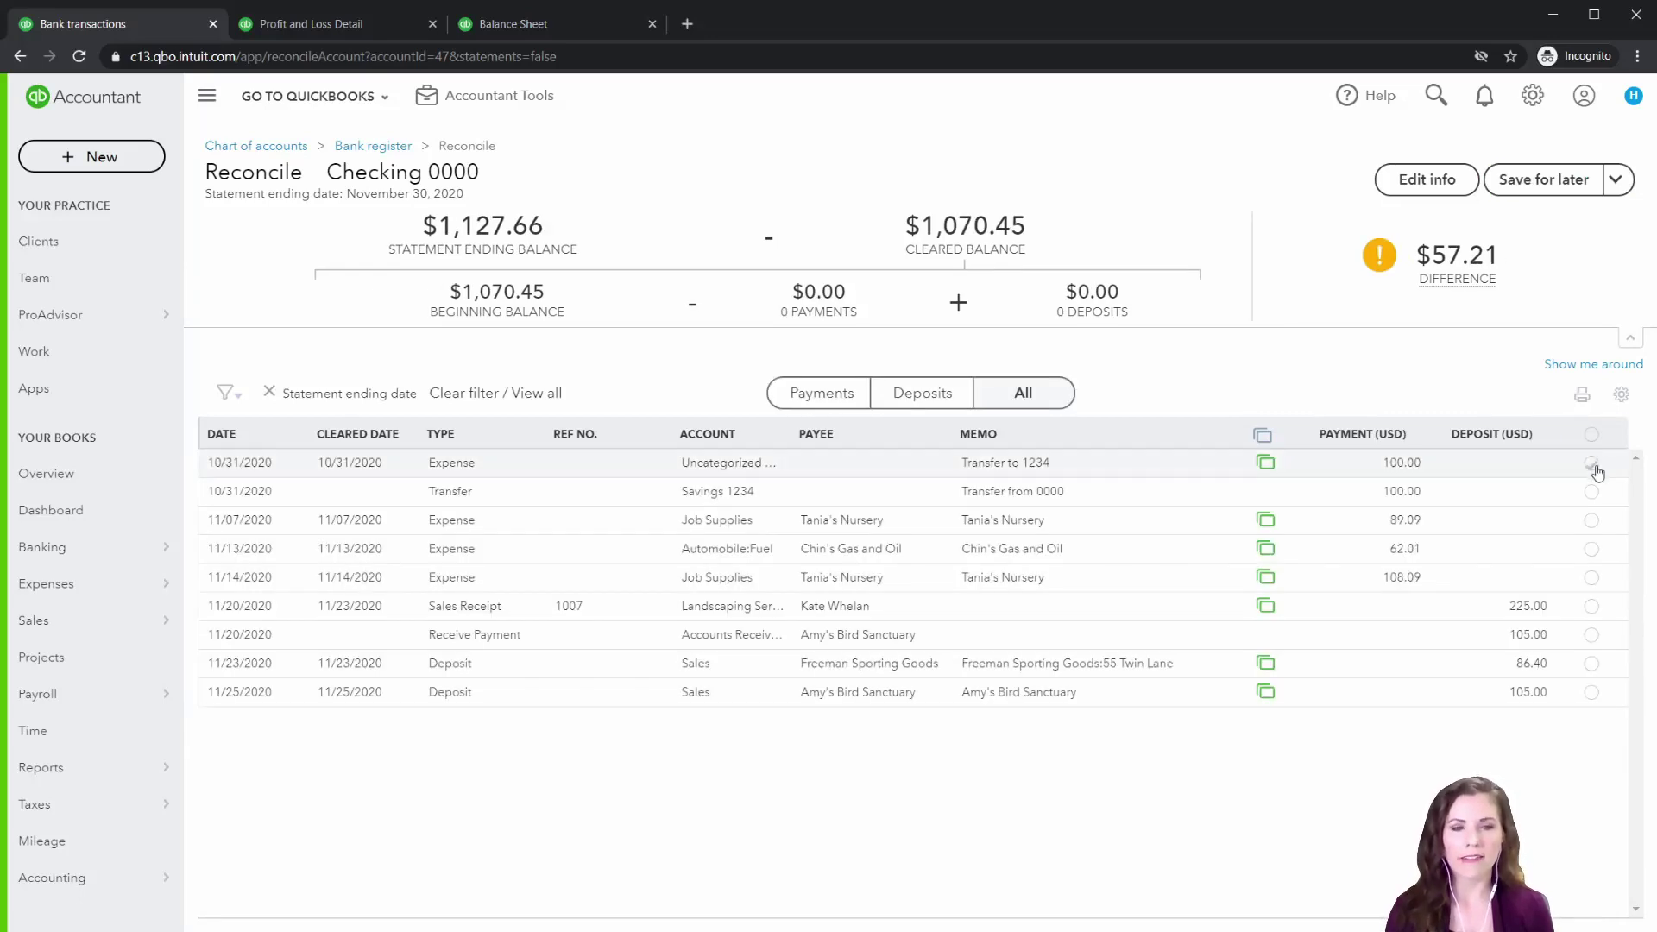
left_click(1593, 464)
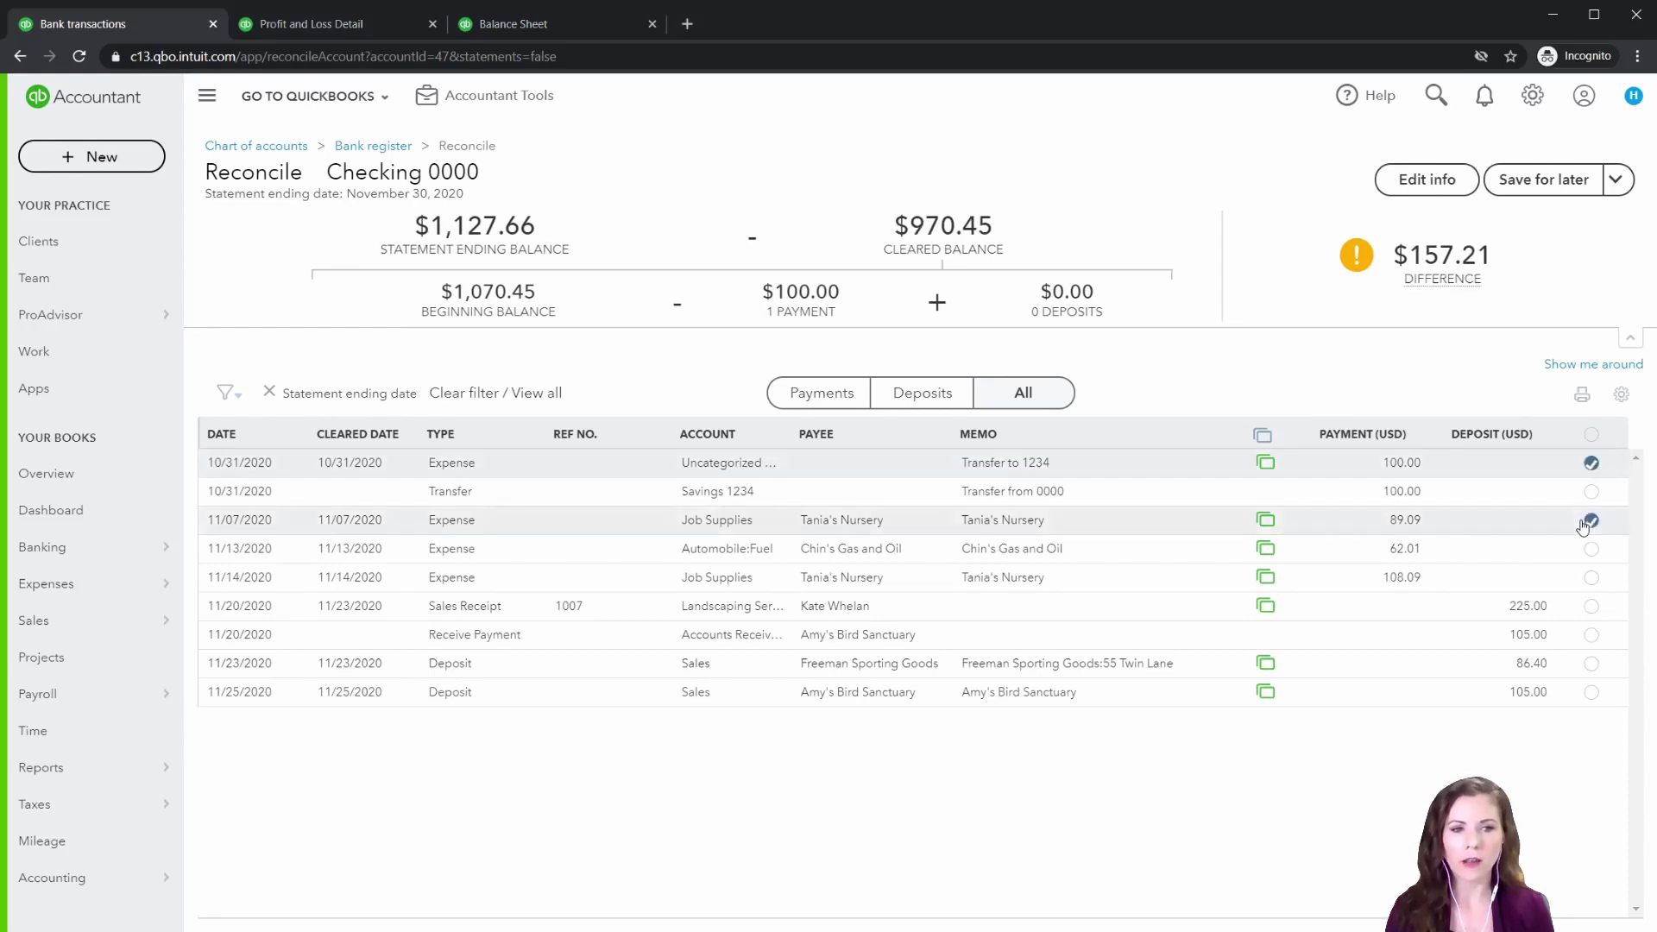
left_click(1591, 520)
left_click(1591, 548)
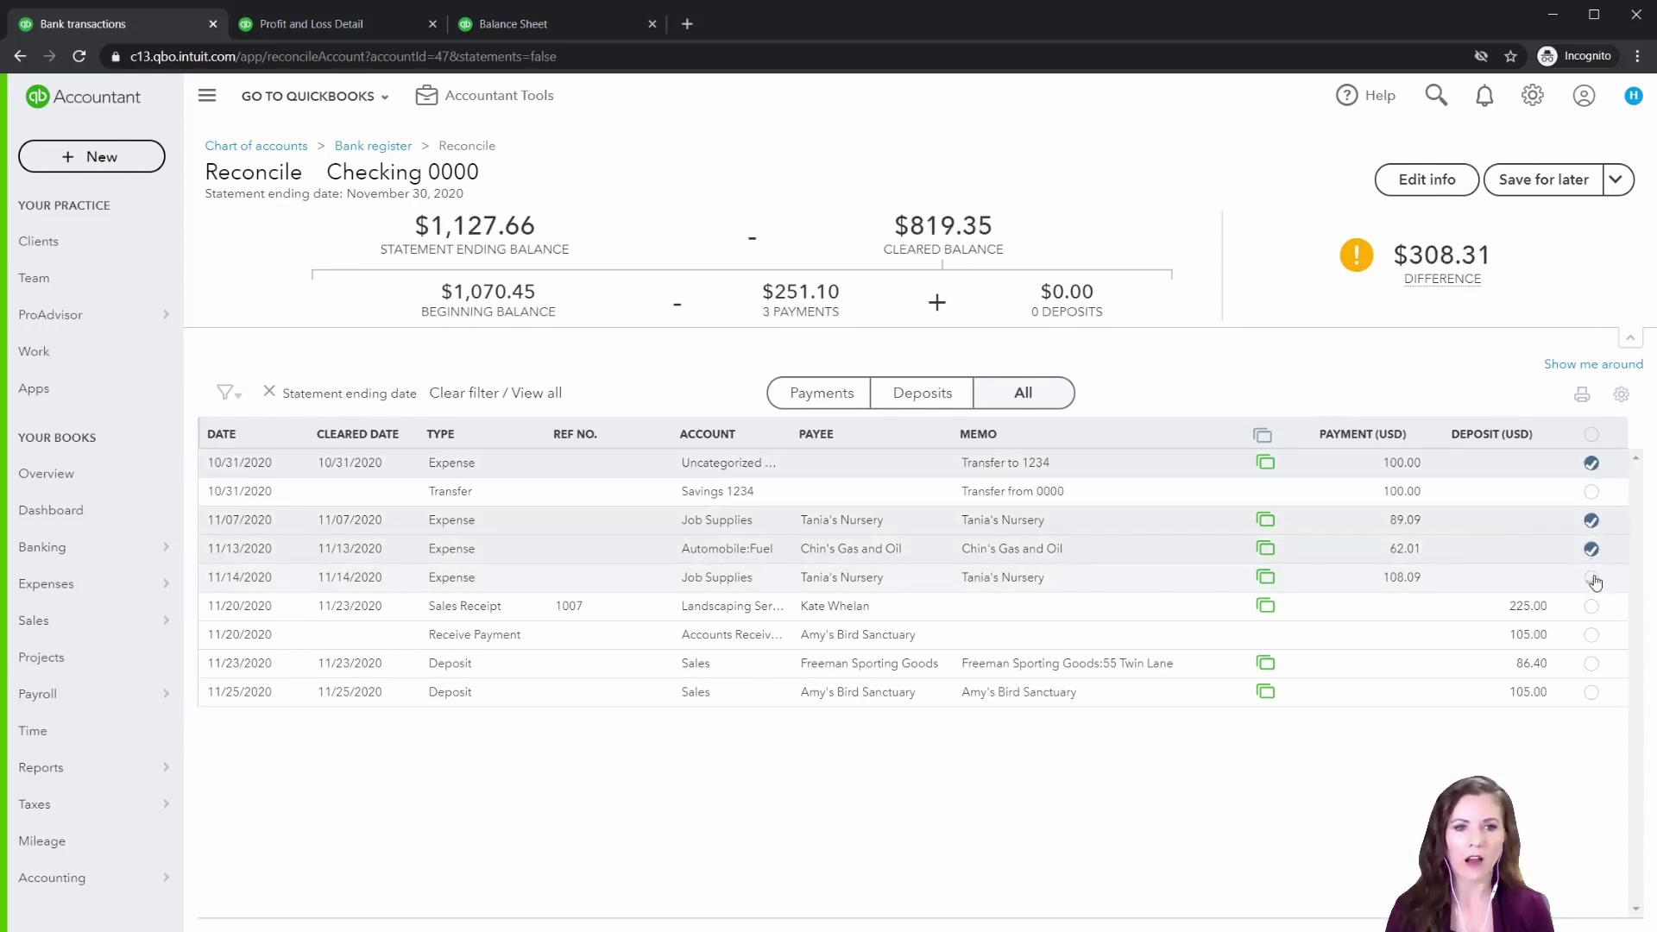
left_click(1593, 577)
left_click(1593, 607)
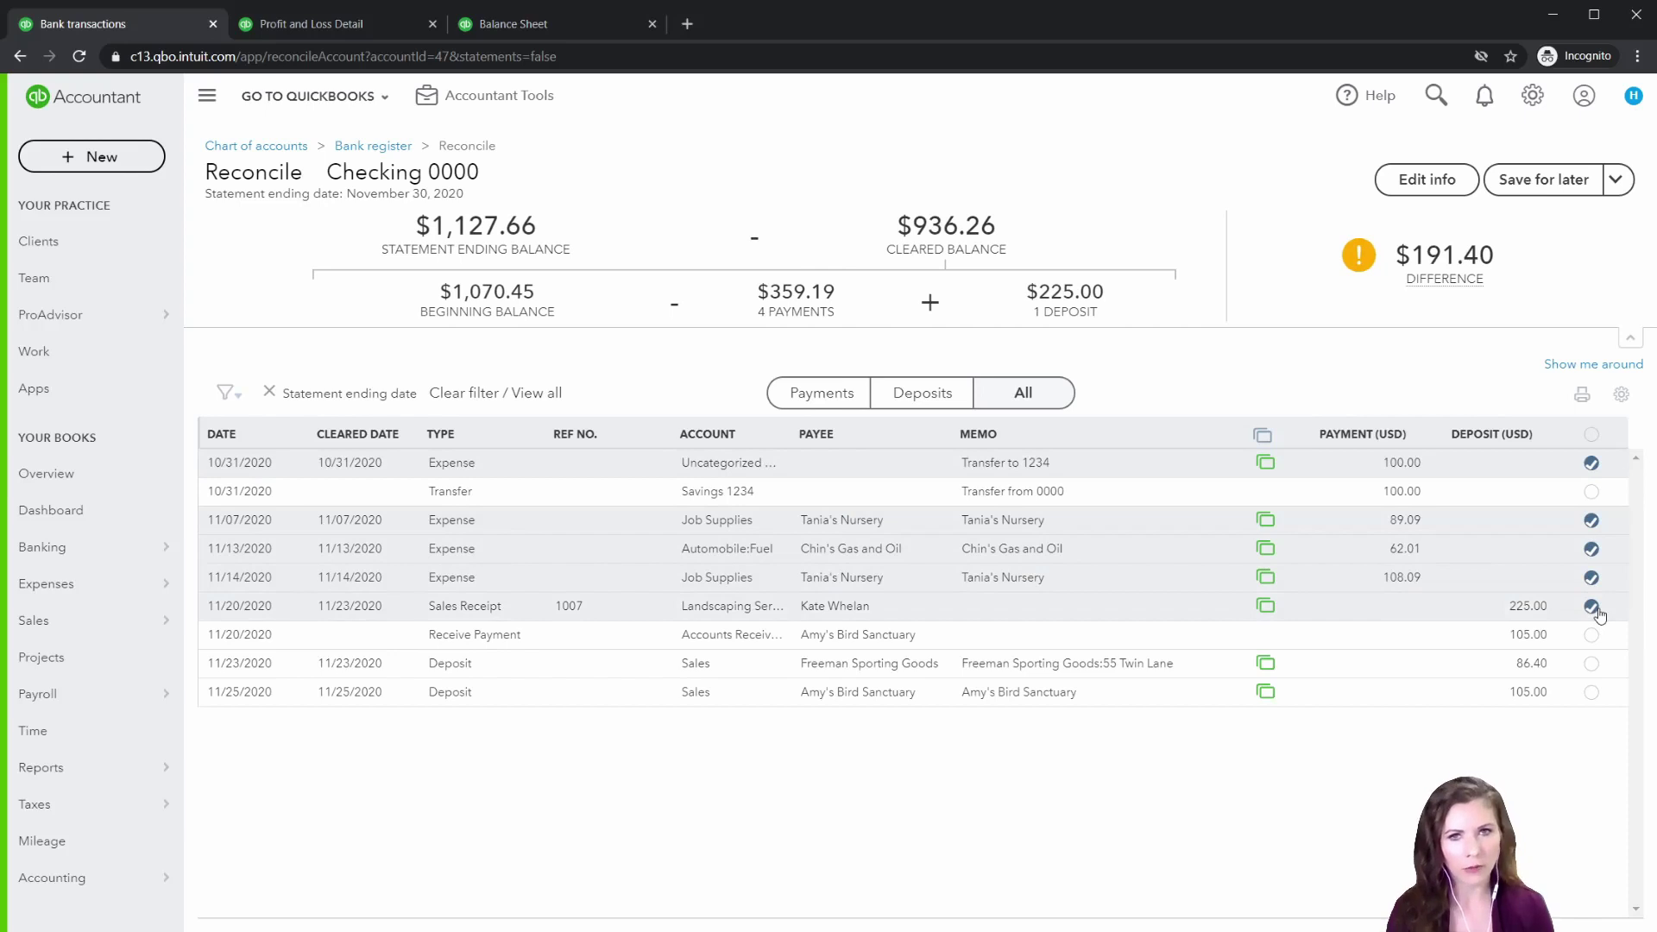
left_click(1592, 664)
left_click(1592, 693)
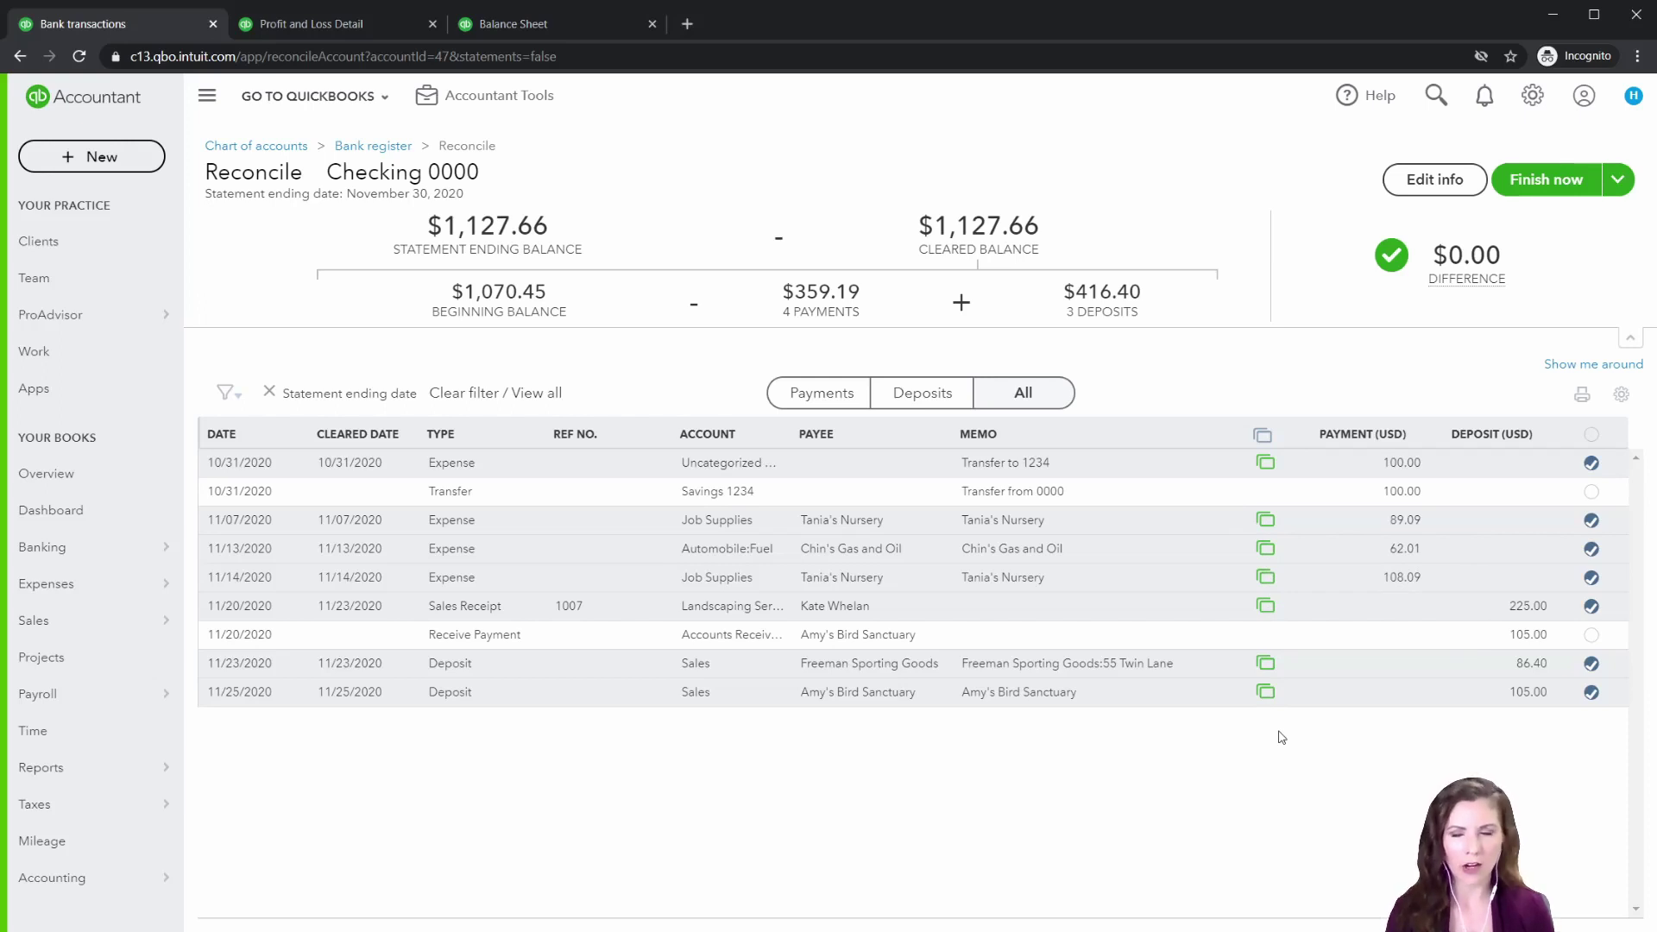
mouse_move(69, 556)
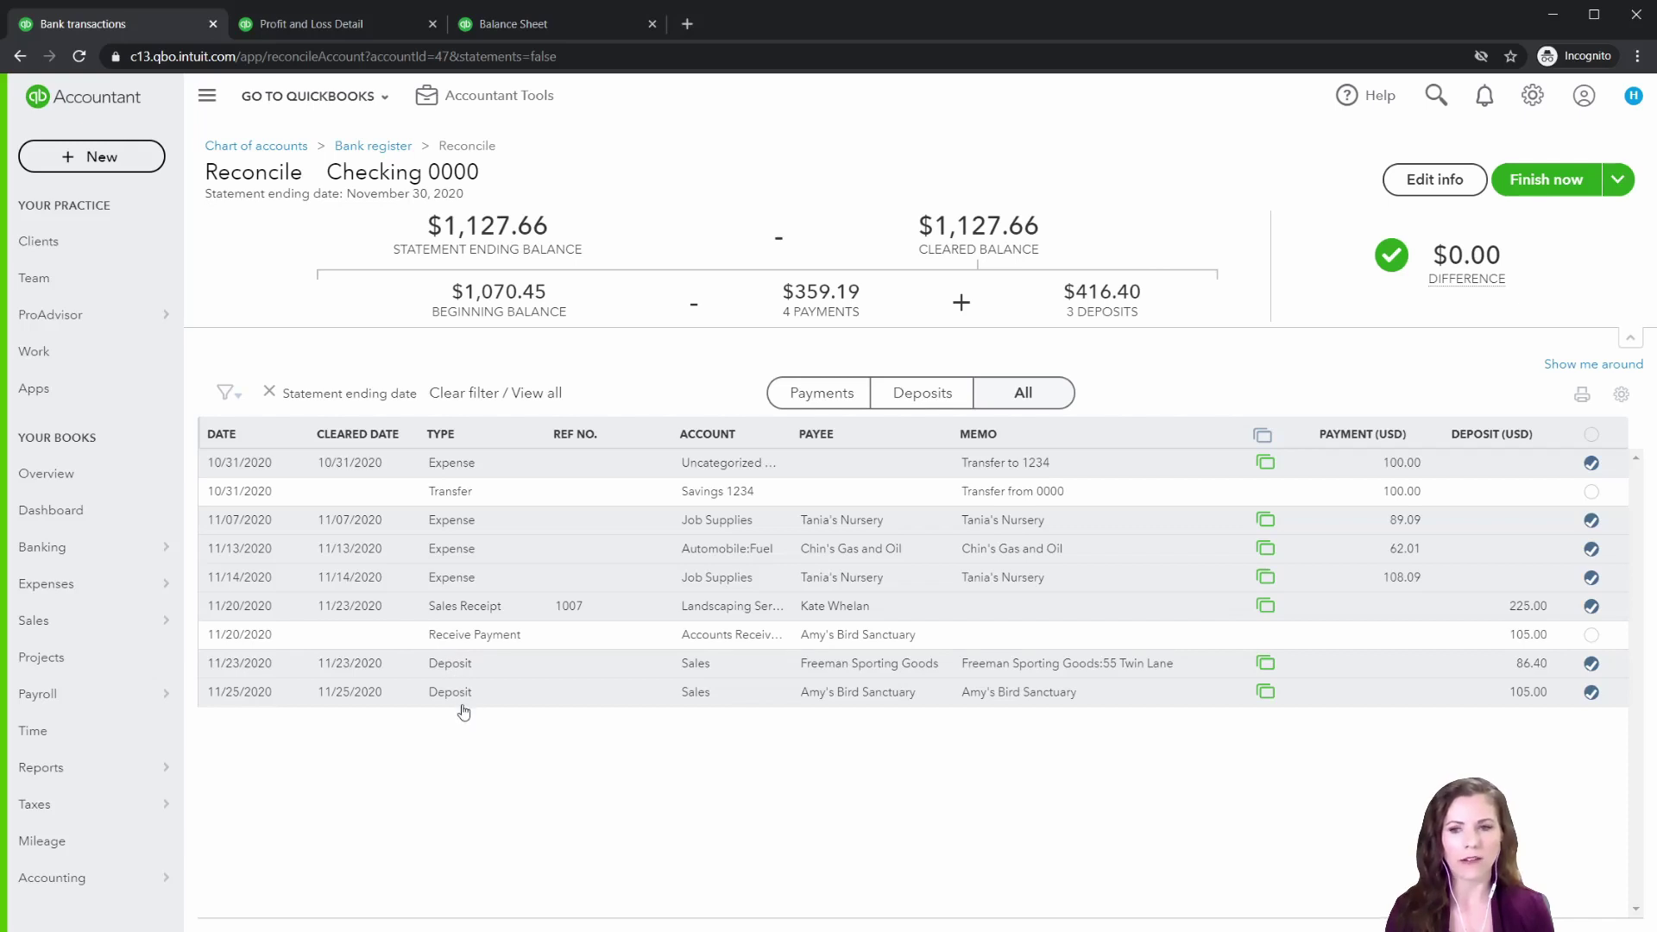
left_click(93, 164)
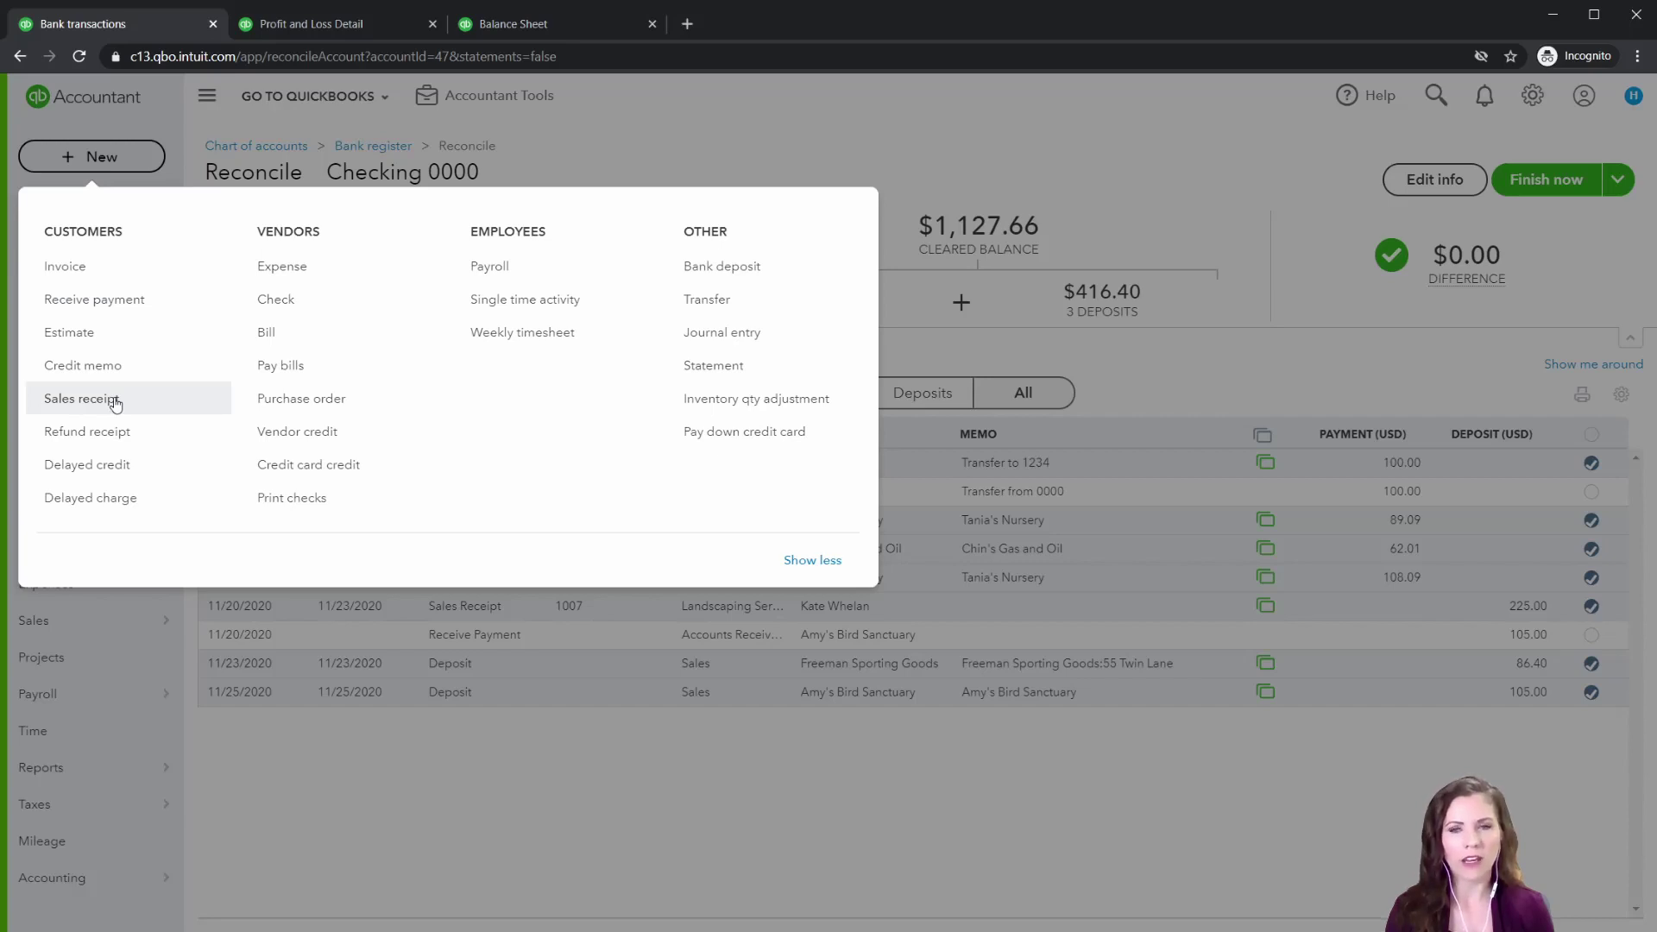
left_click(406, 800)
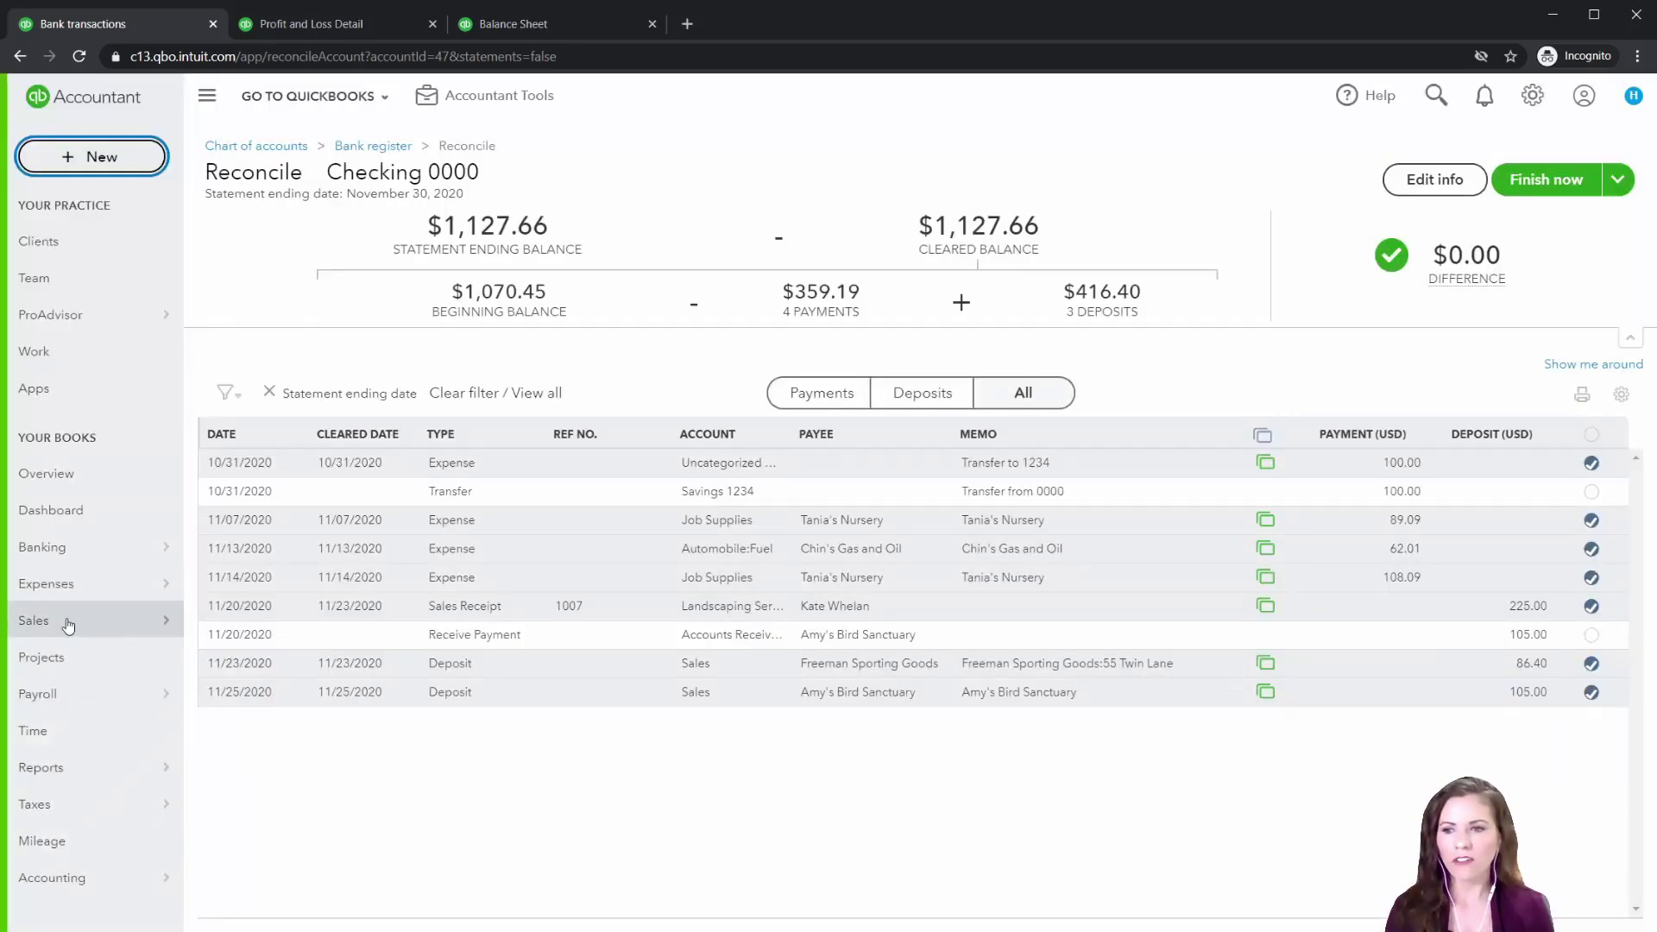
- Examine the transaction list in the customer record of Amy's Bird Sanctuary
mouse_move(67, 625)
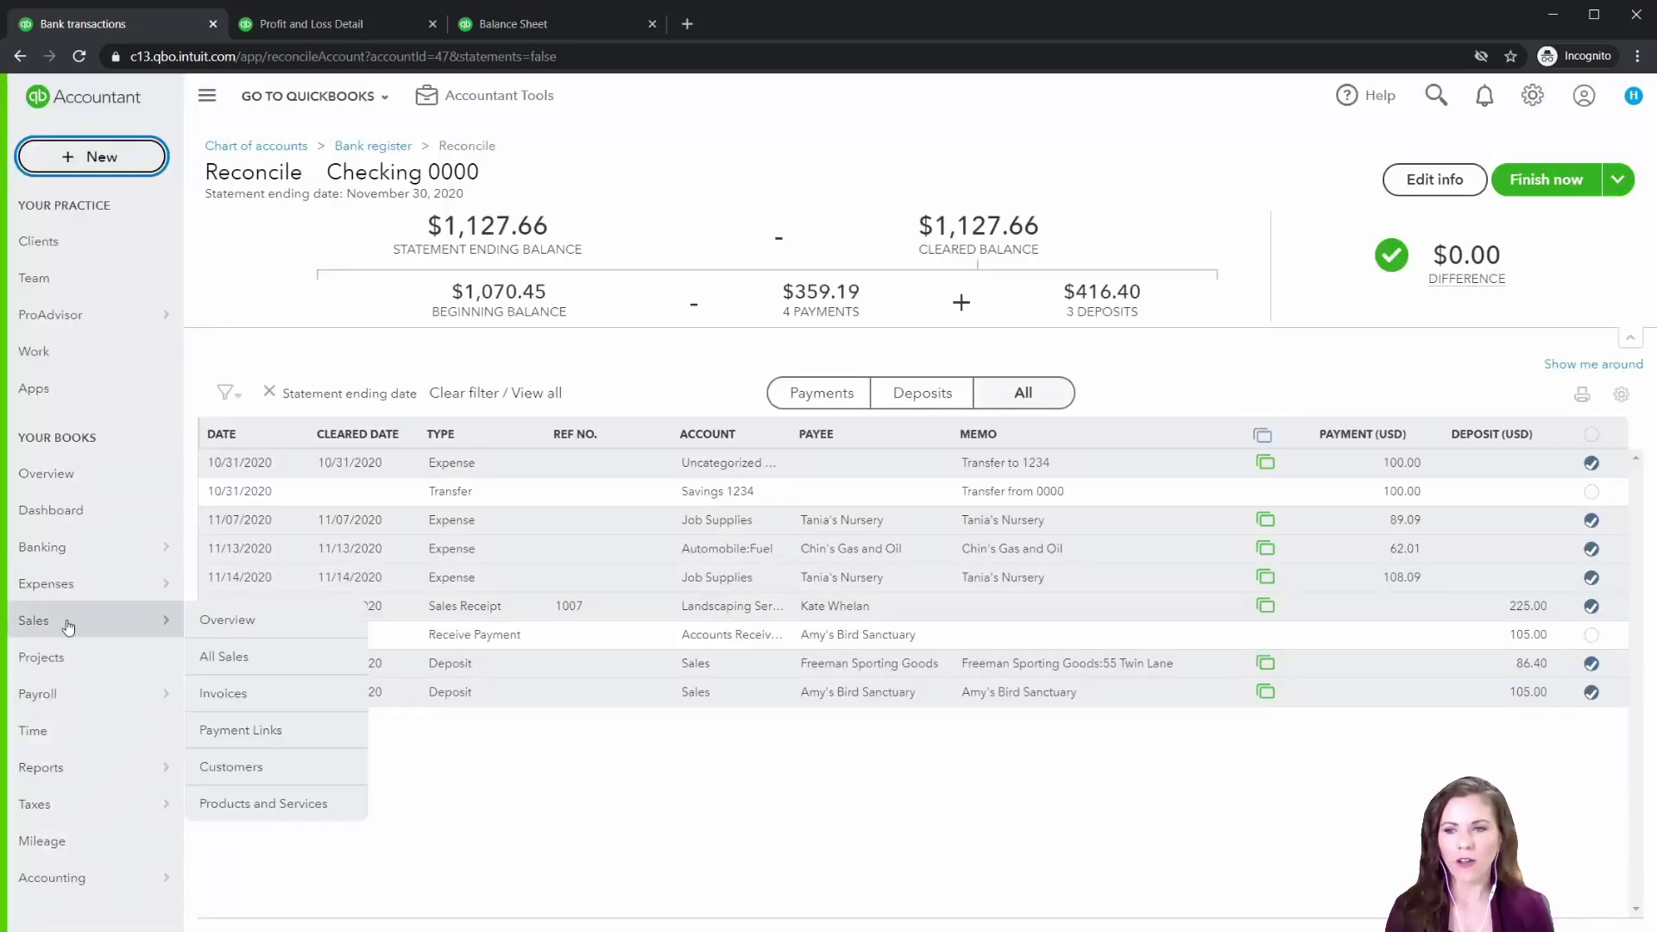
left_click(278, 767)
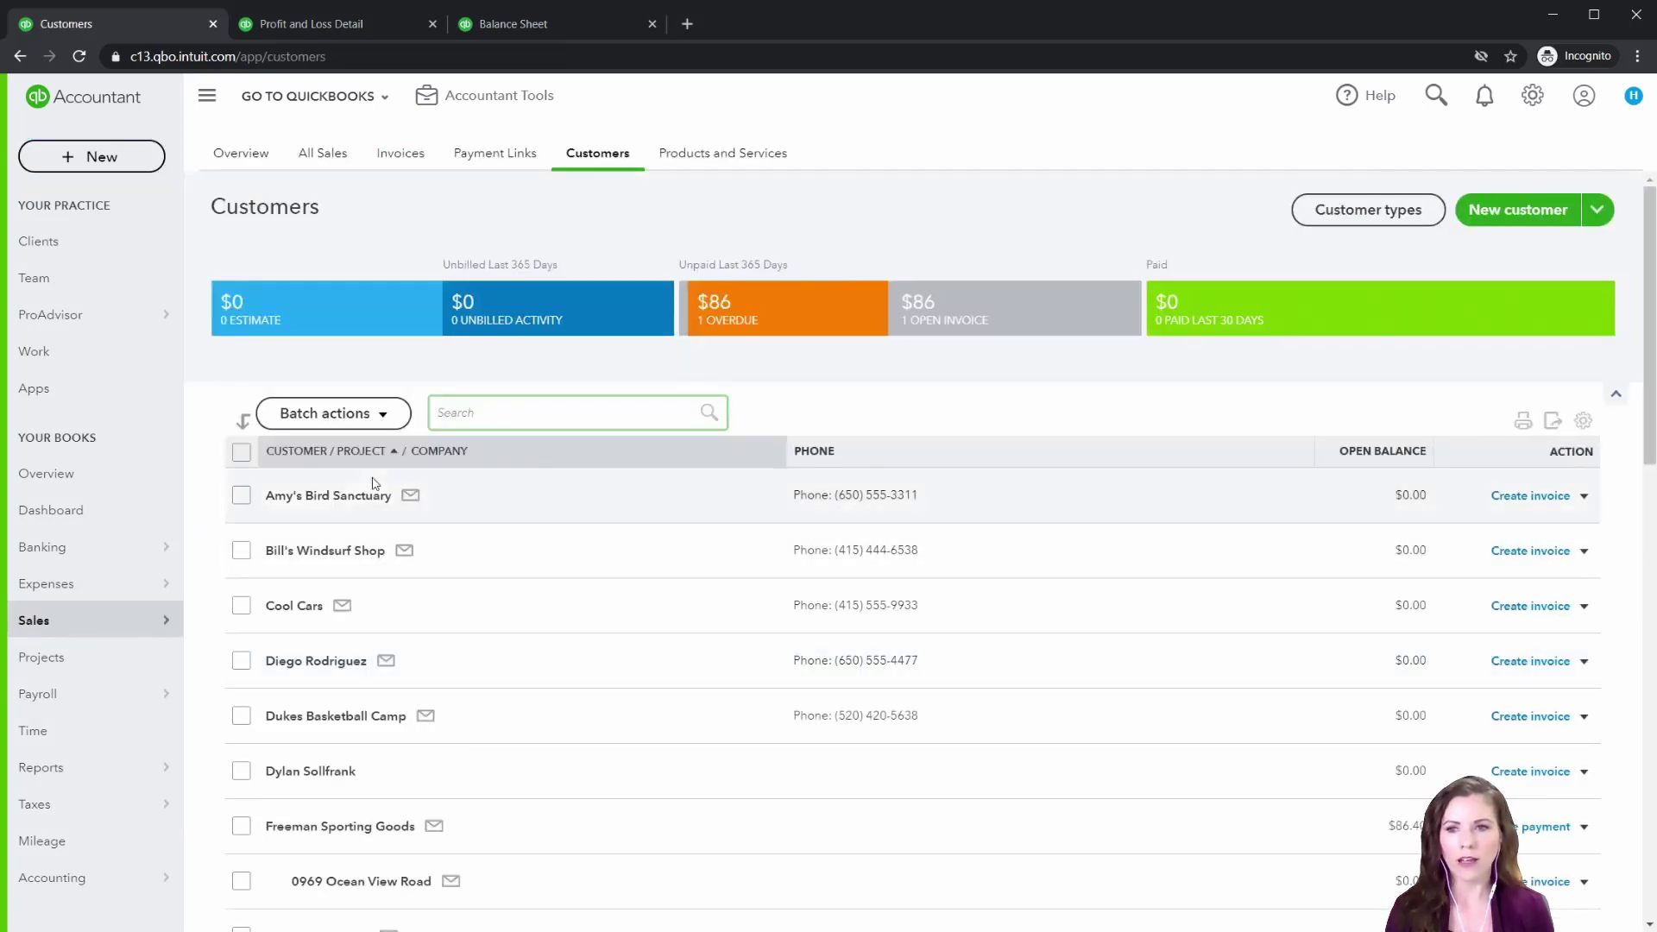
left_click(333, 495)
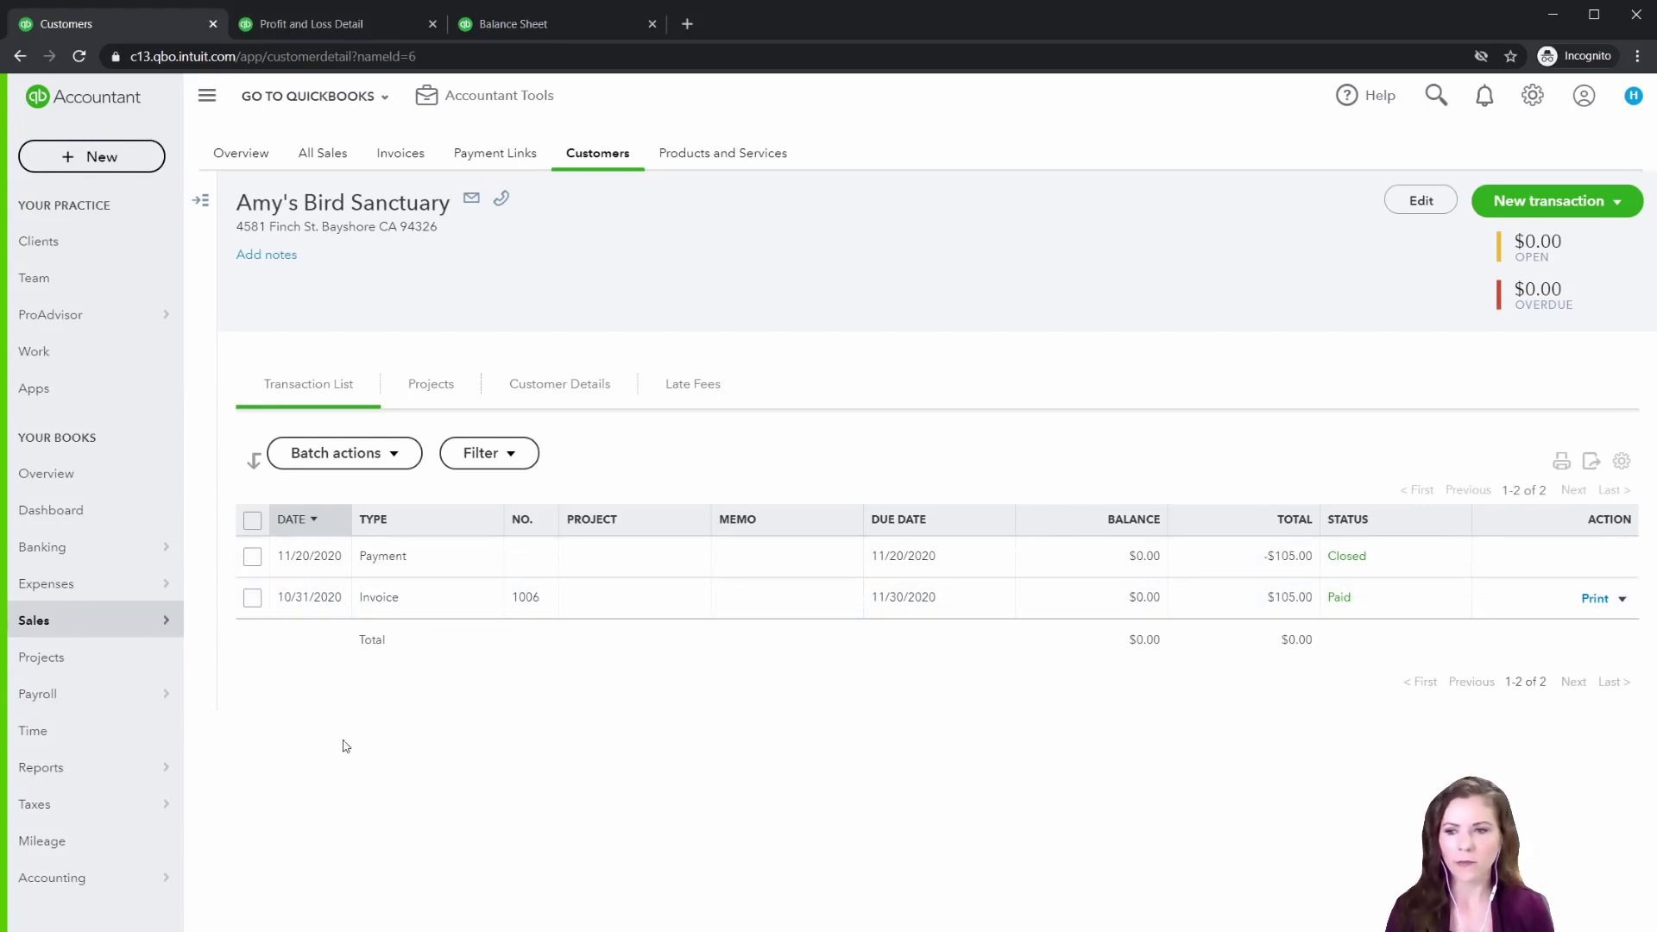
- Return to account reconciliation and resume the one in progress for Checking 0000
mouse_move(138, 877)
left_click(275, 913)
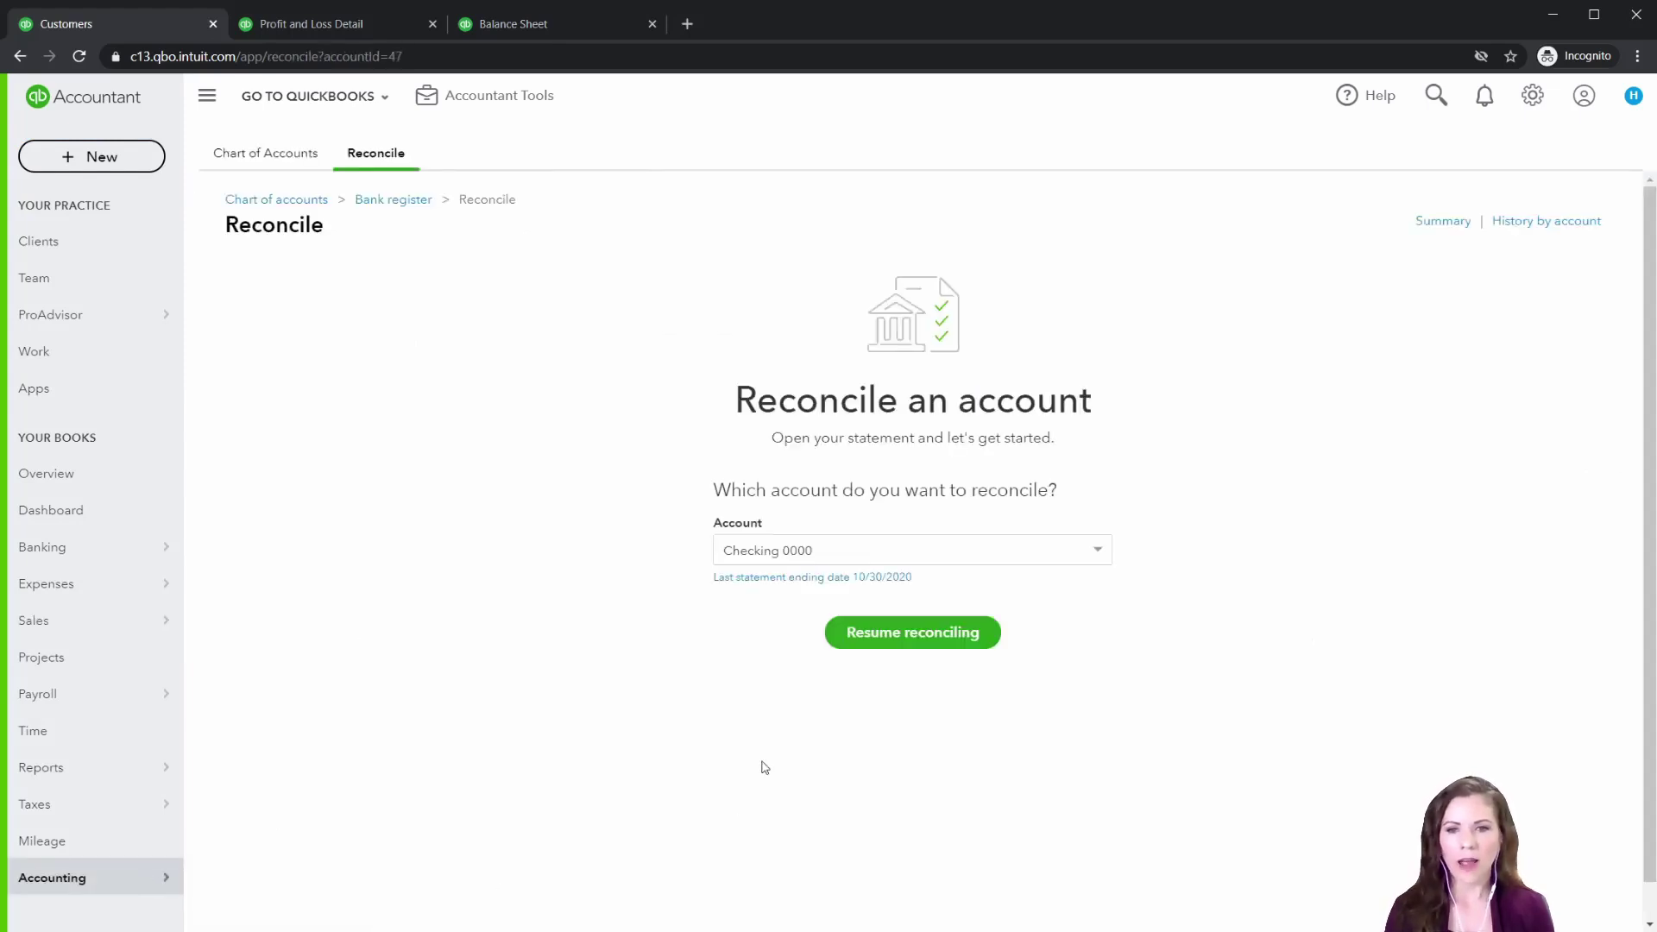
left_click(910, 638)
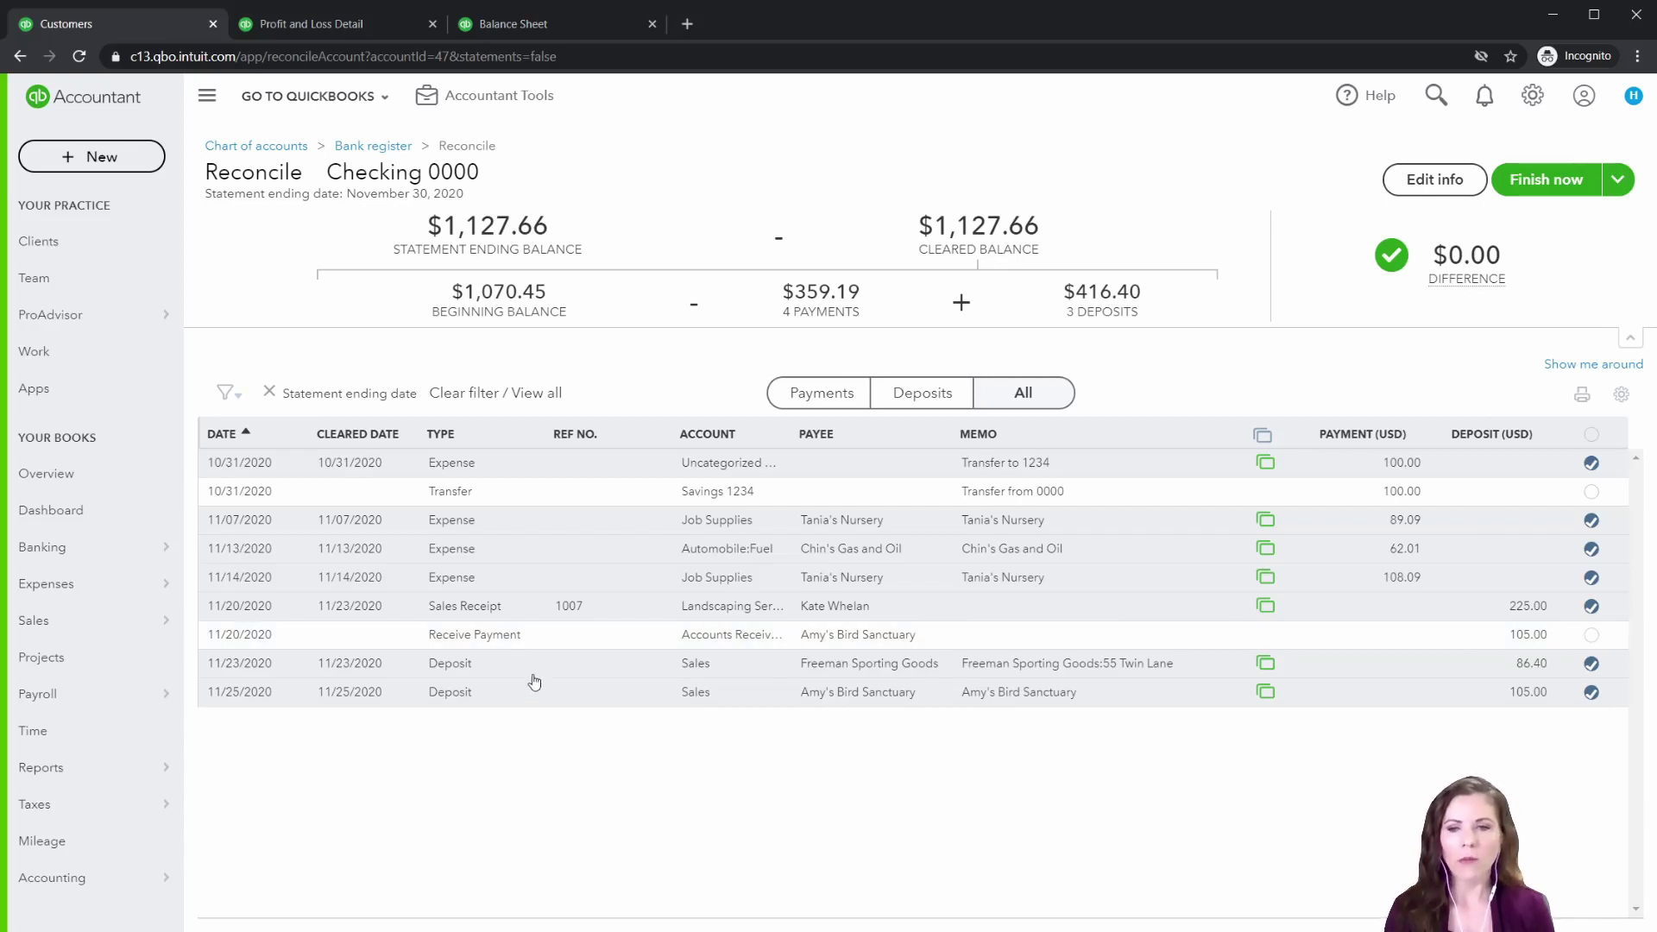
- Open the 11/25/2020 deposit from Amy's Bird Sanctuary, inspect its online banking match, and close it
left_click(546, 701)
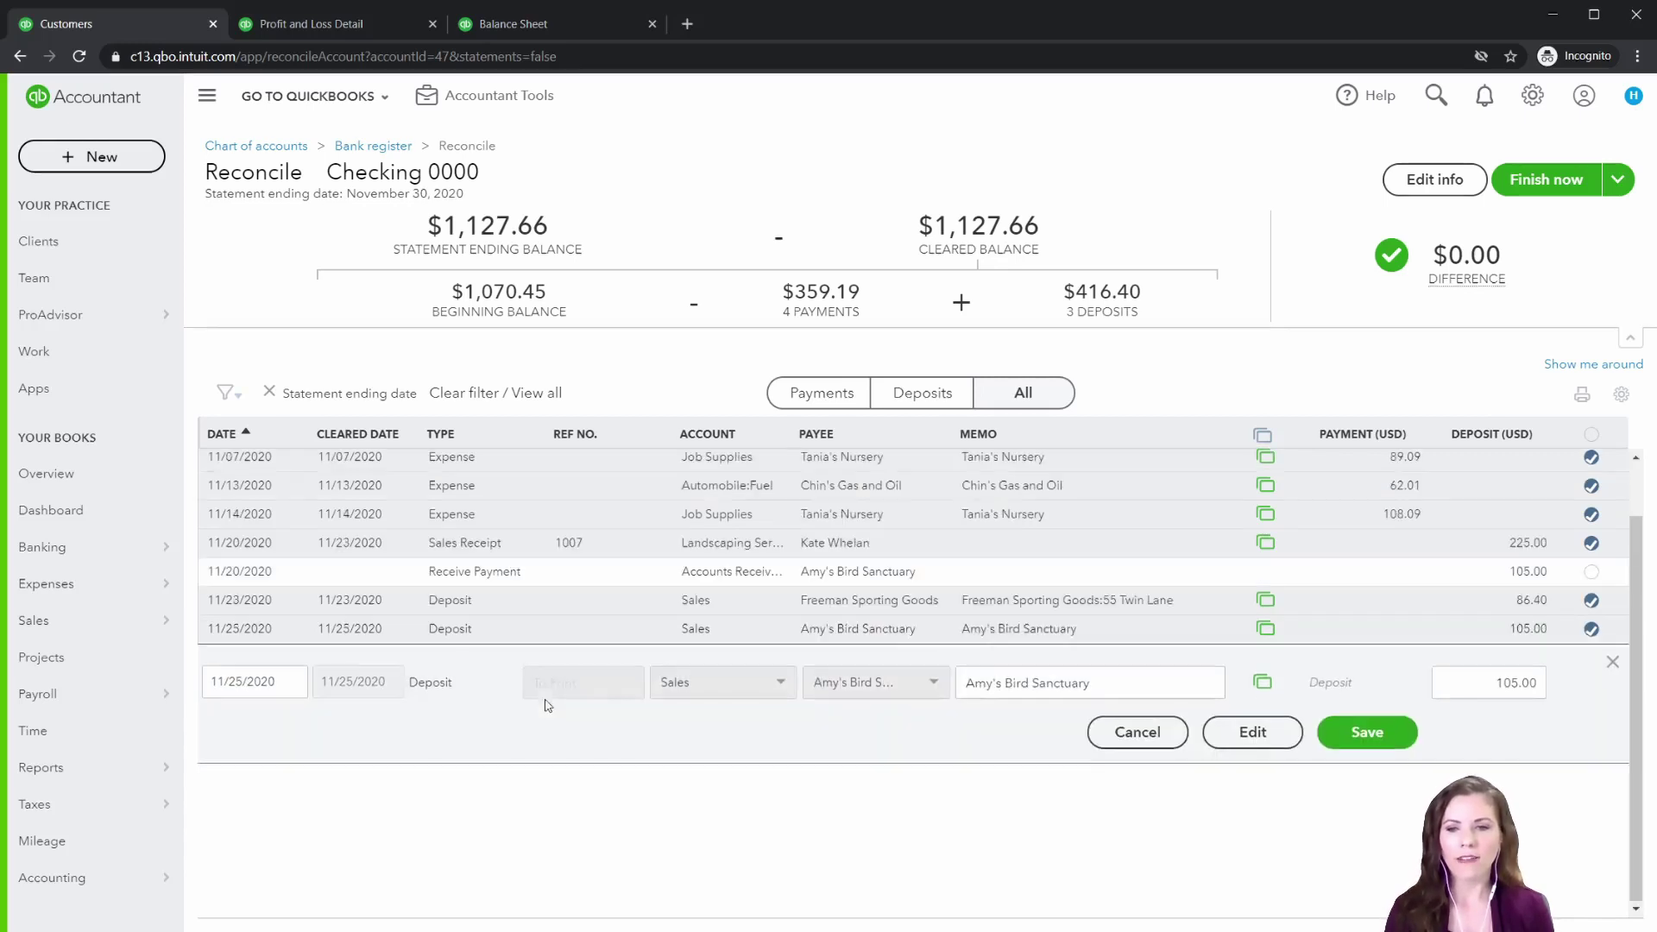
left_click(1255, 742)
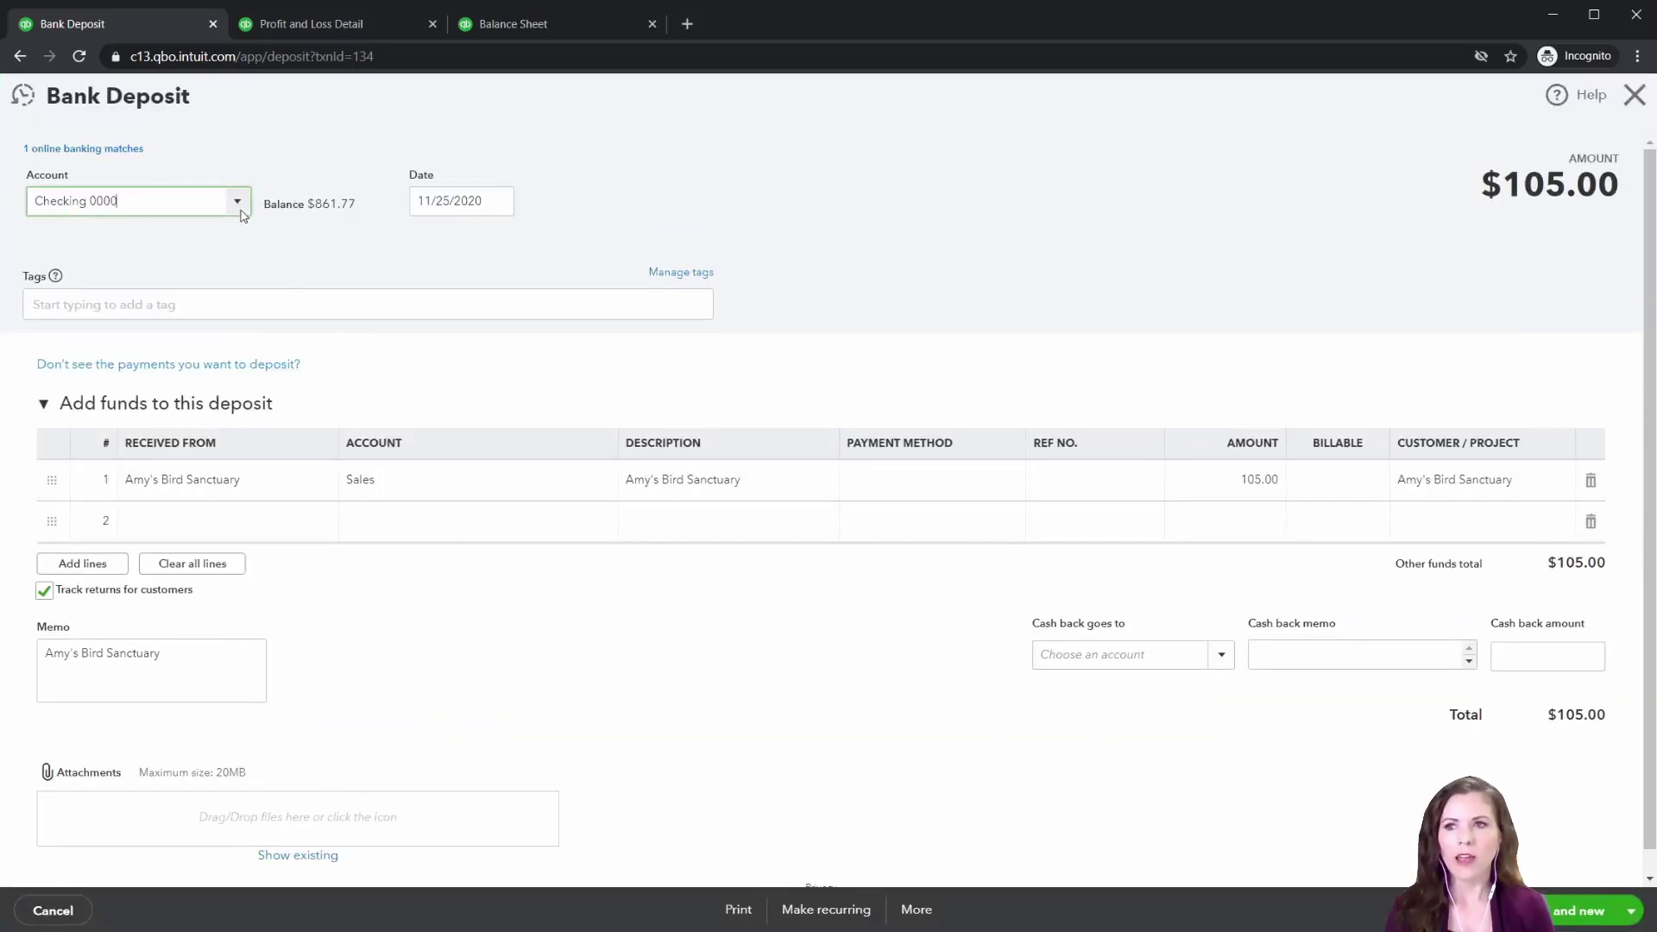
left_click(90, 152)
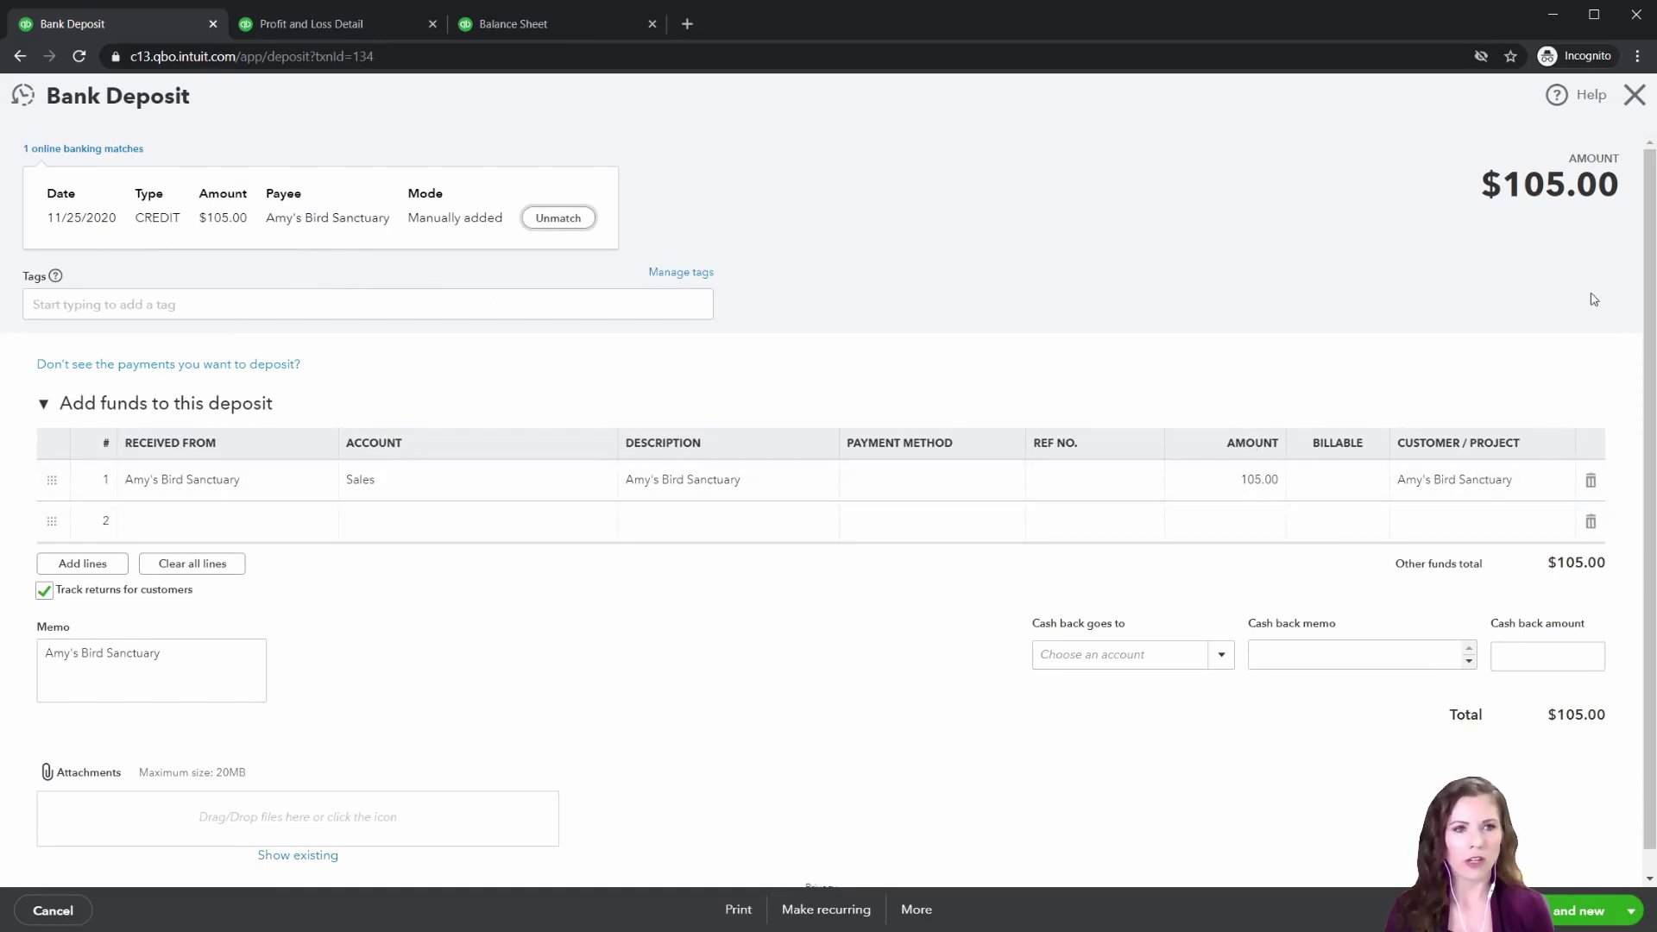
left_click(1634, 95)
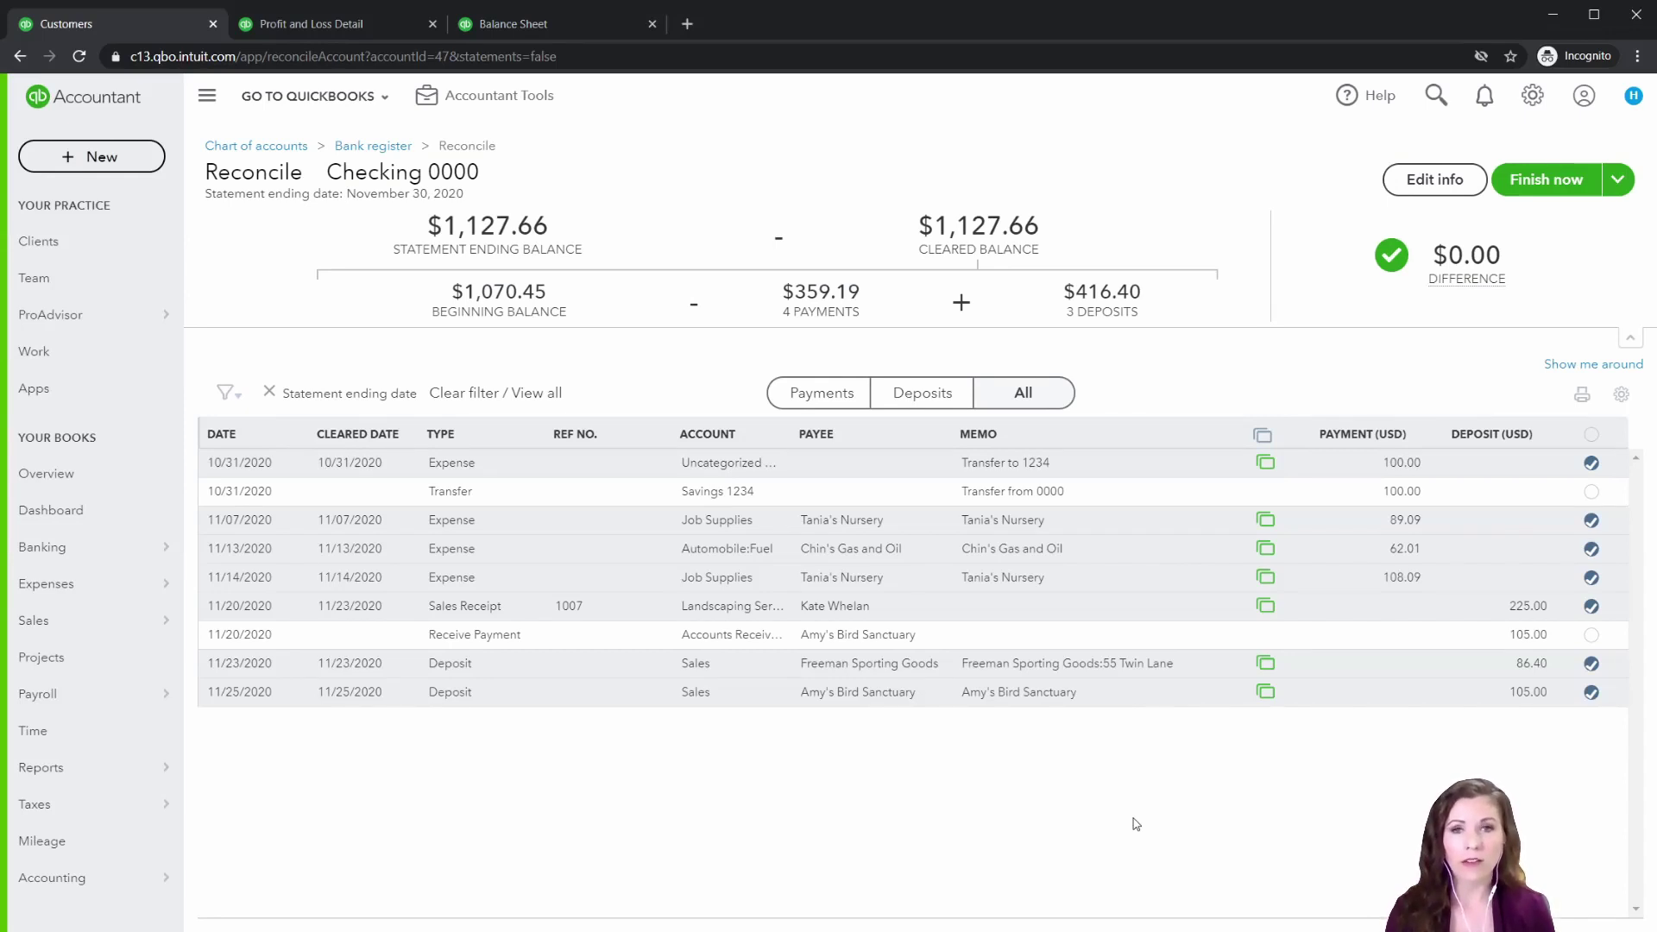
- Inspect the full record of the 11/20/2020 payment received from Amy's Bird Sanctuary and close it
left_click(1070, 636)
left_click(1278, 740)
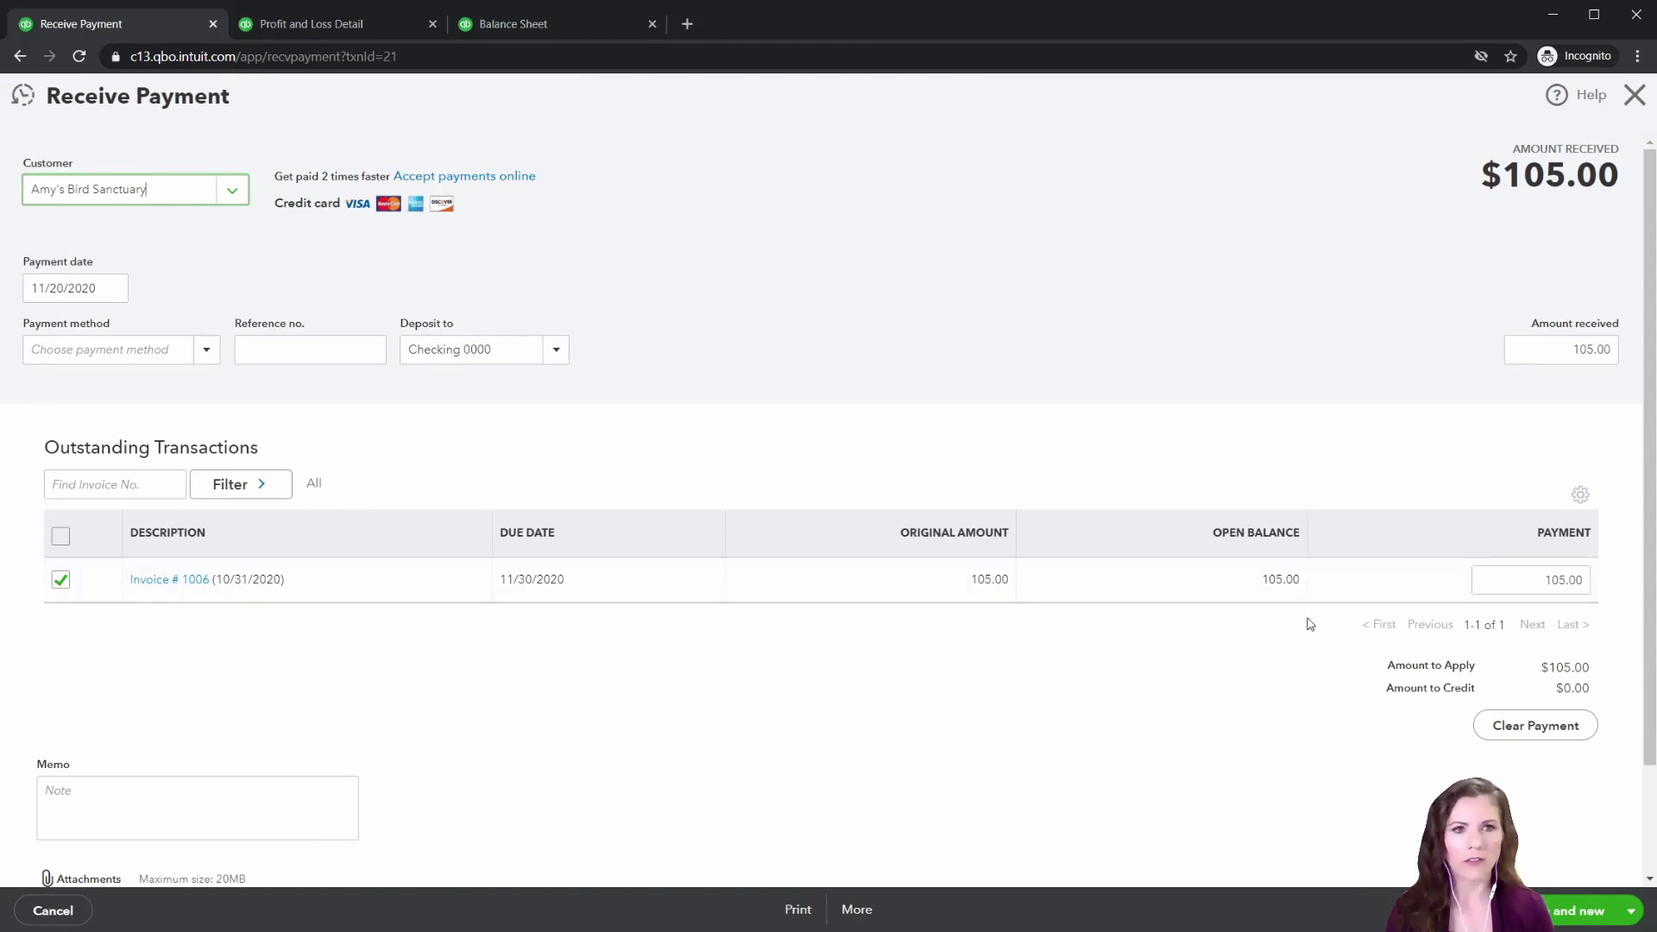
left_click(1633, 97)
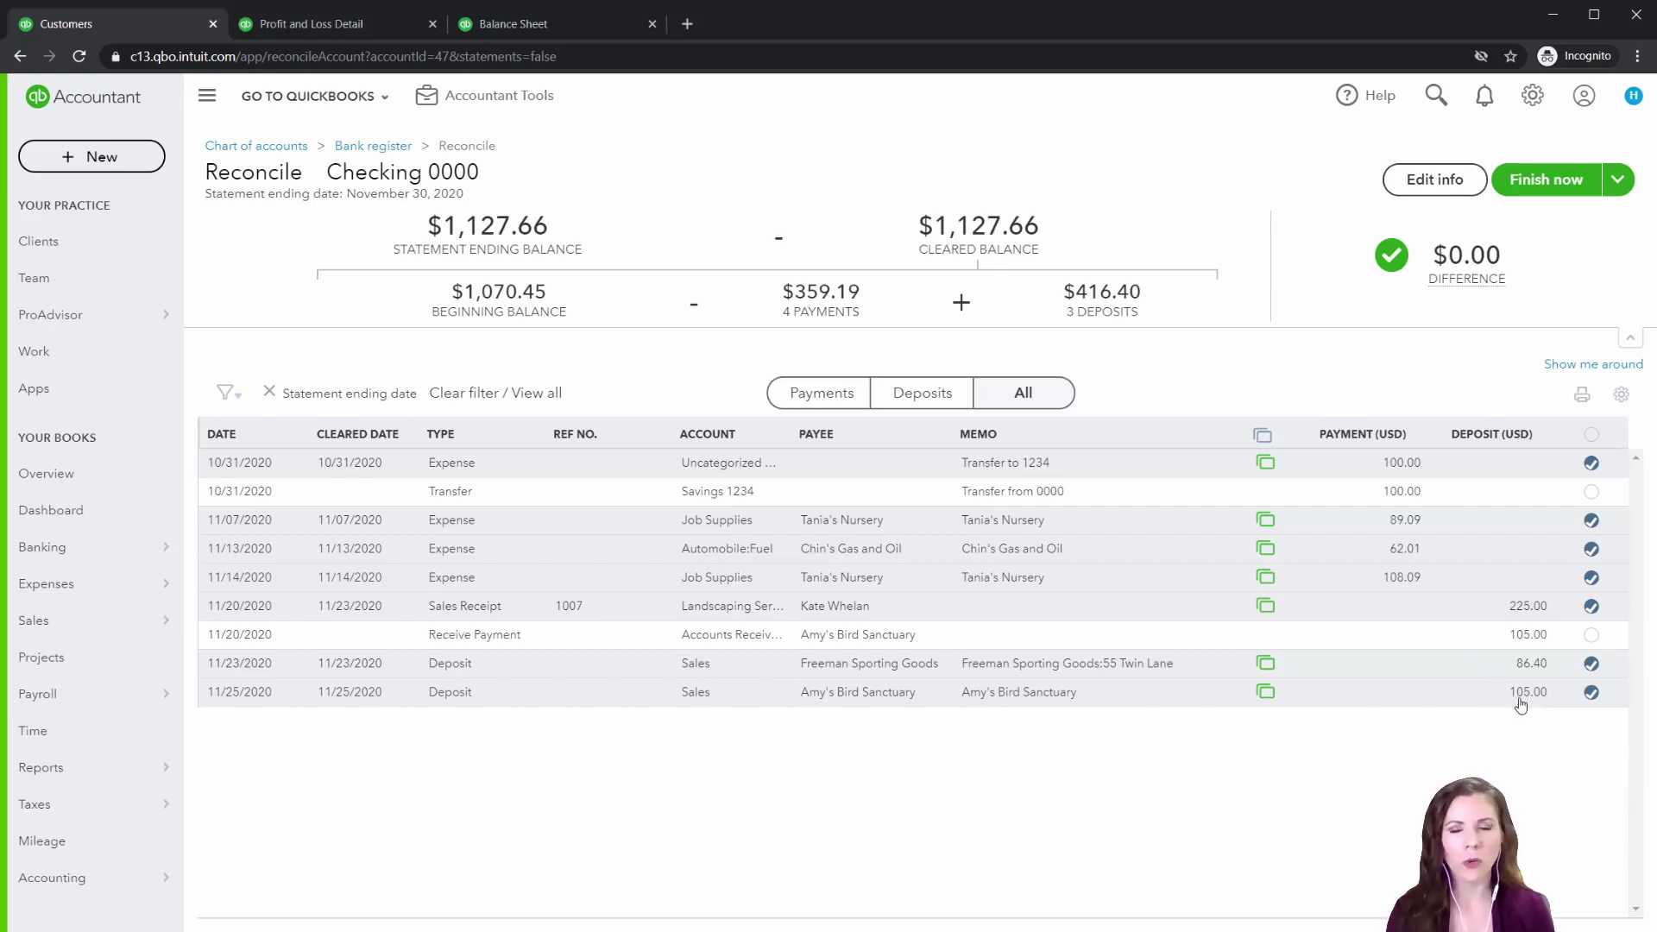
- Undo the categorization of the 11/25/2020 Amy Bird Sanctuary deposit in the Checking 0000 bank feed and show the transactions for review
mouse_move(47, 547)
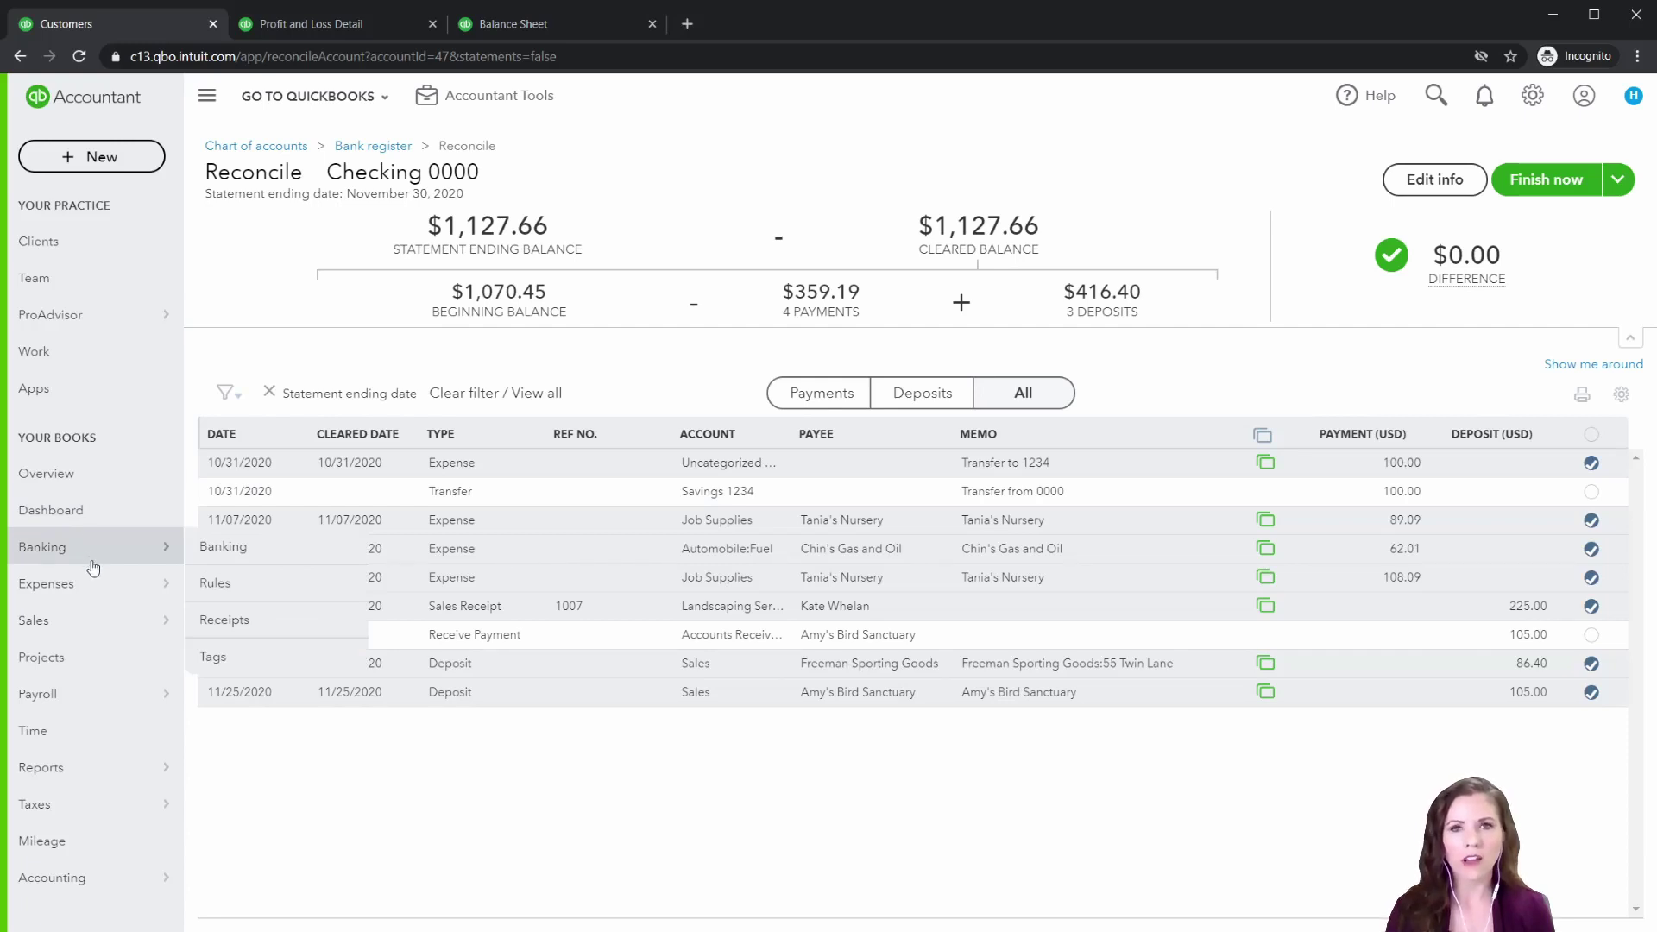
mouse_move(93, 577)
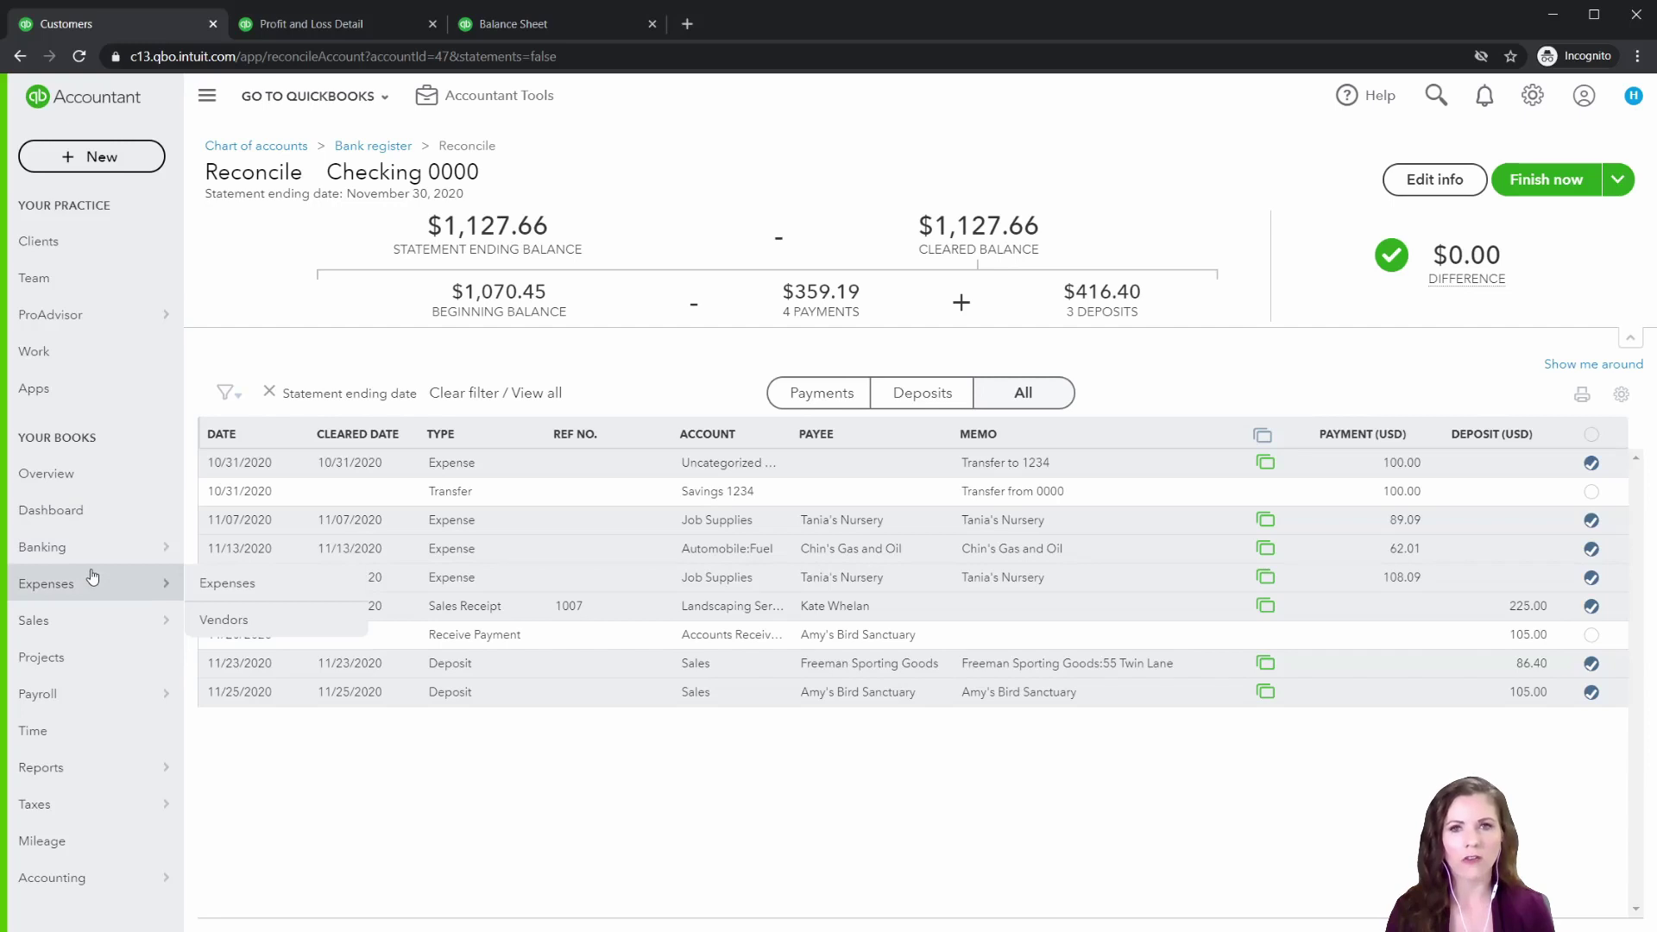
left_click(104, 548)
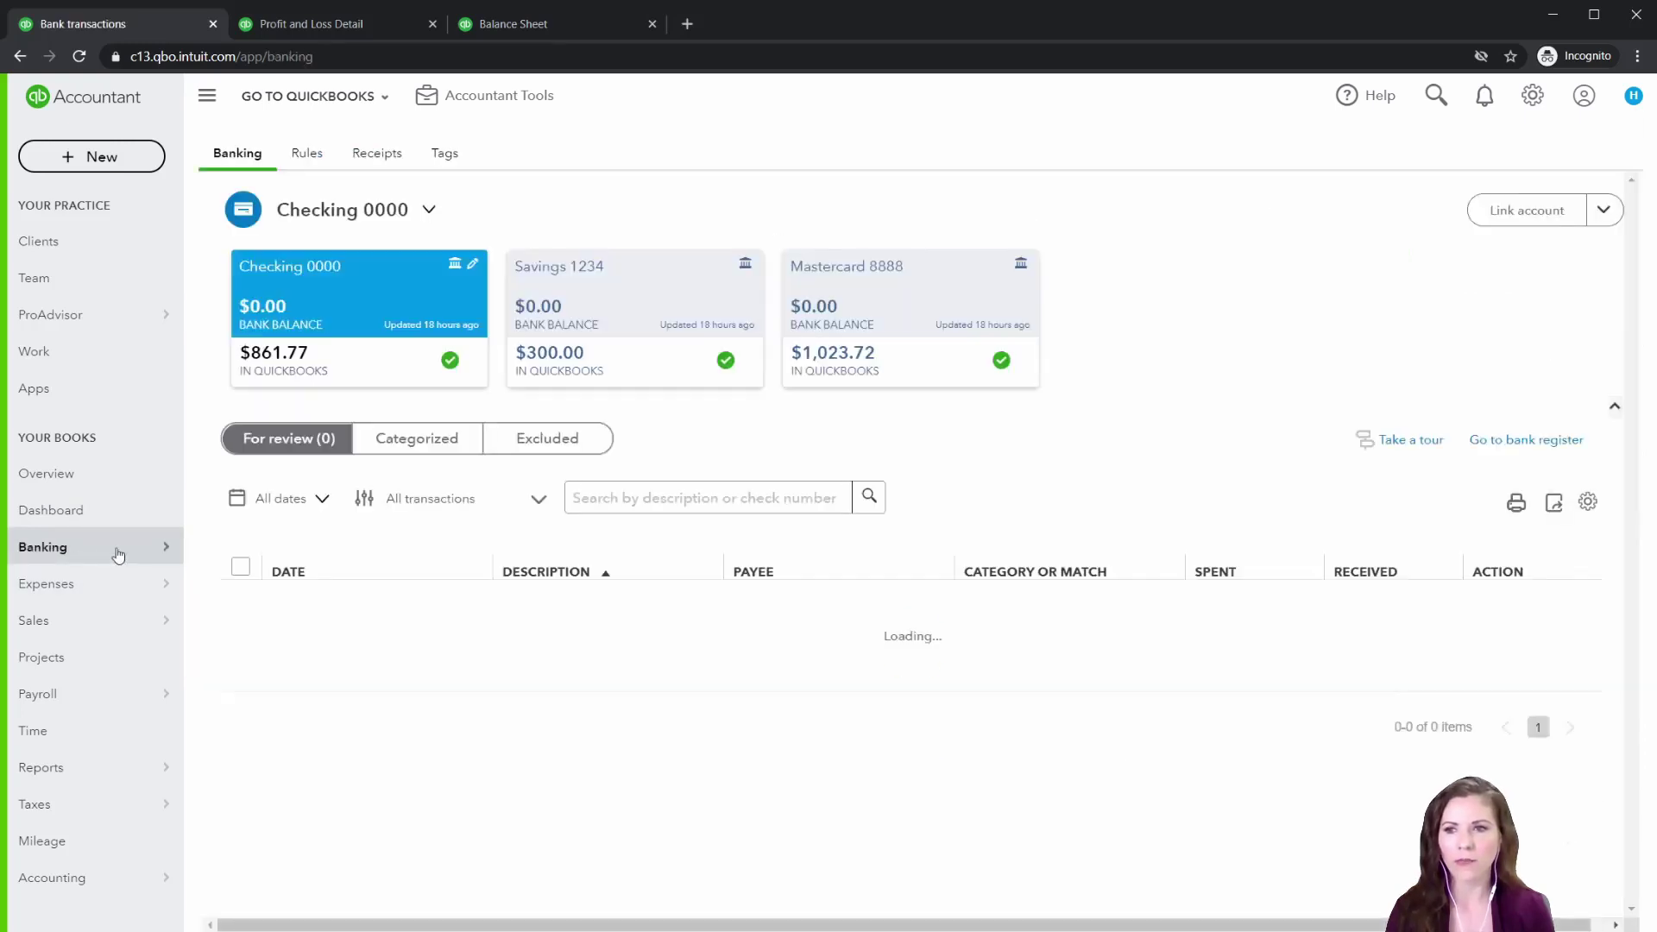
left_click(425, 441)
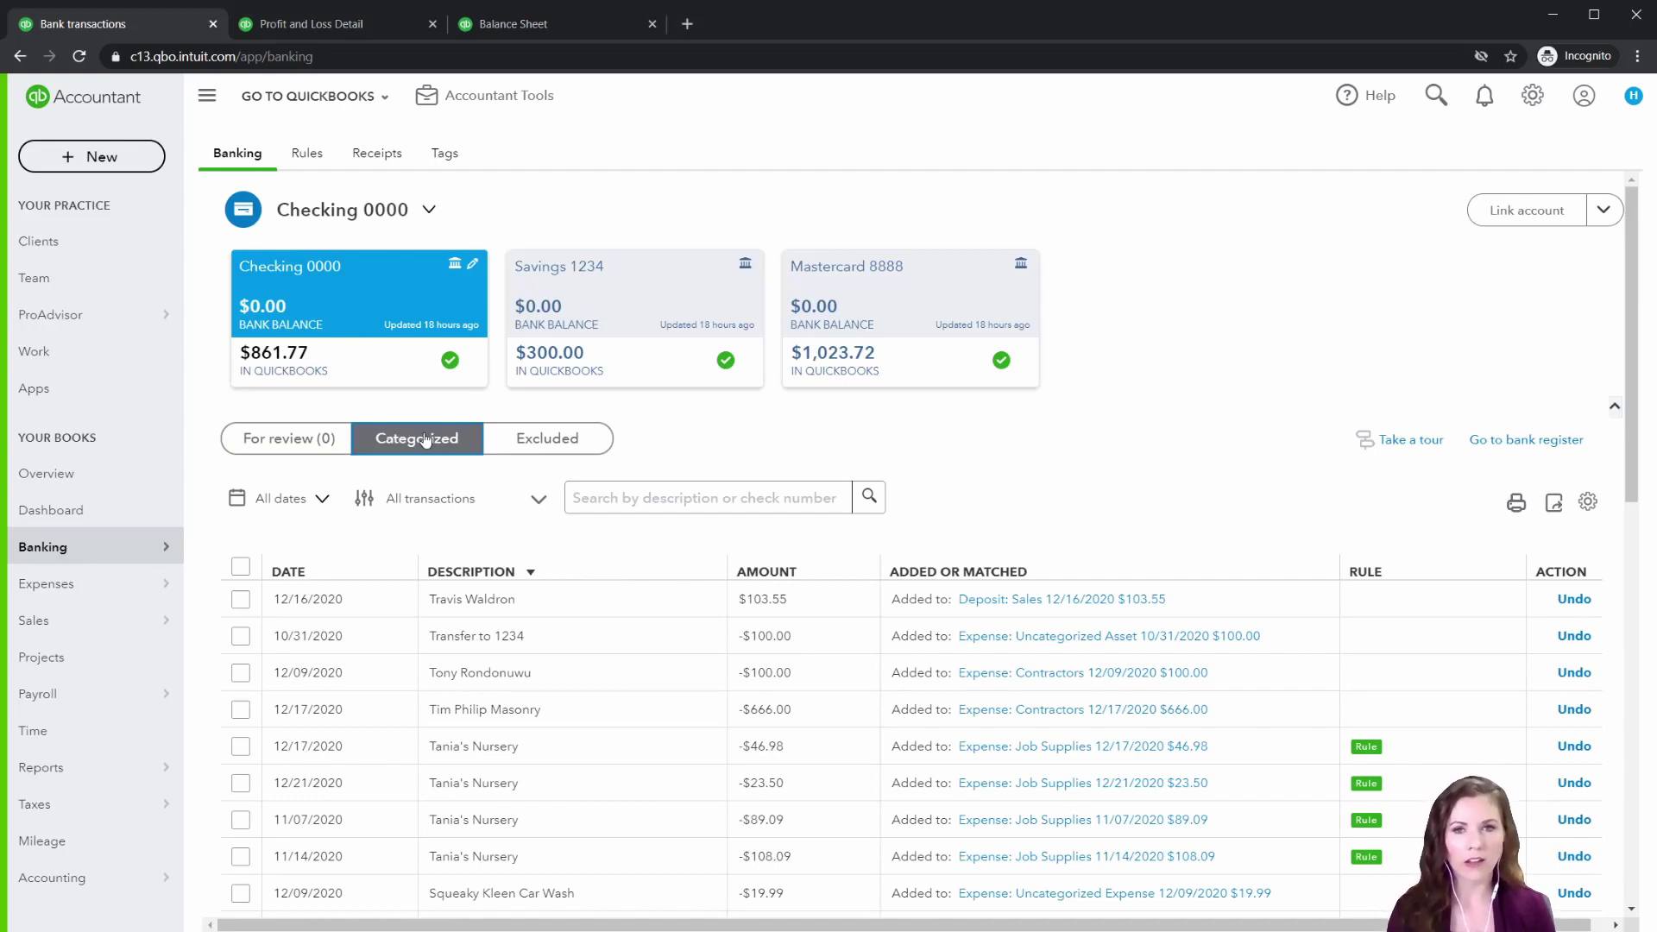
left_click(524, 576)
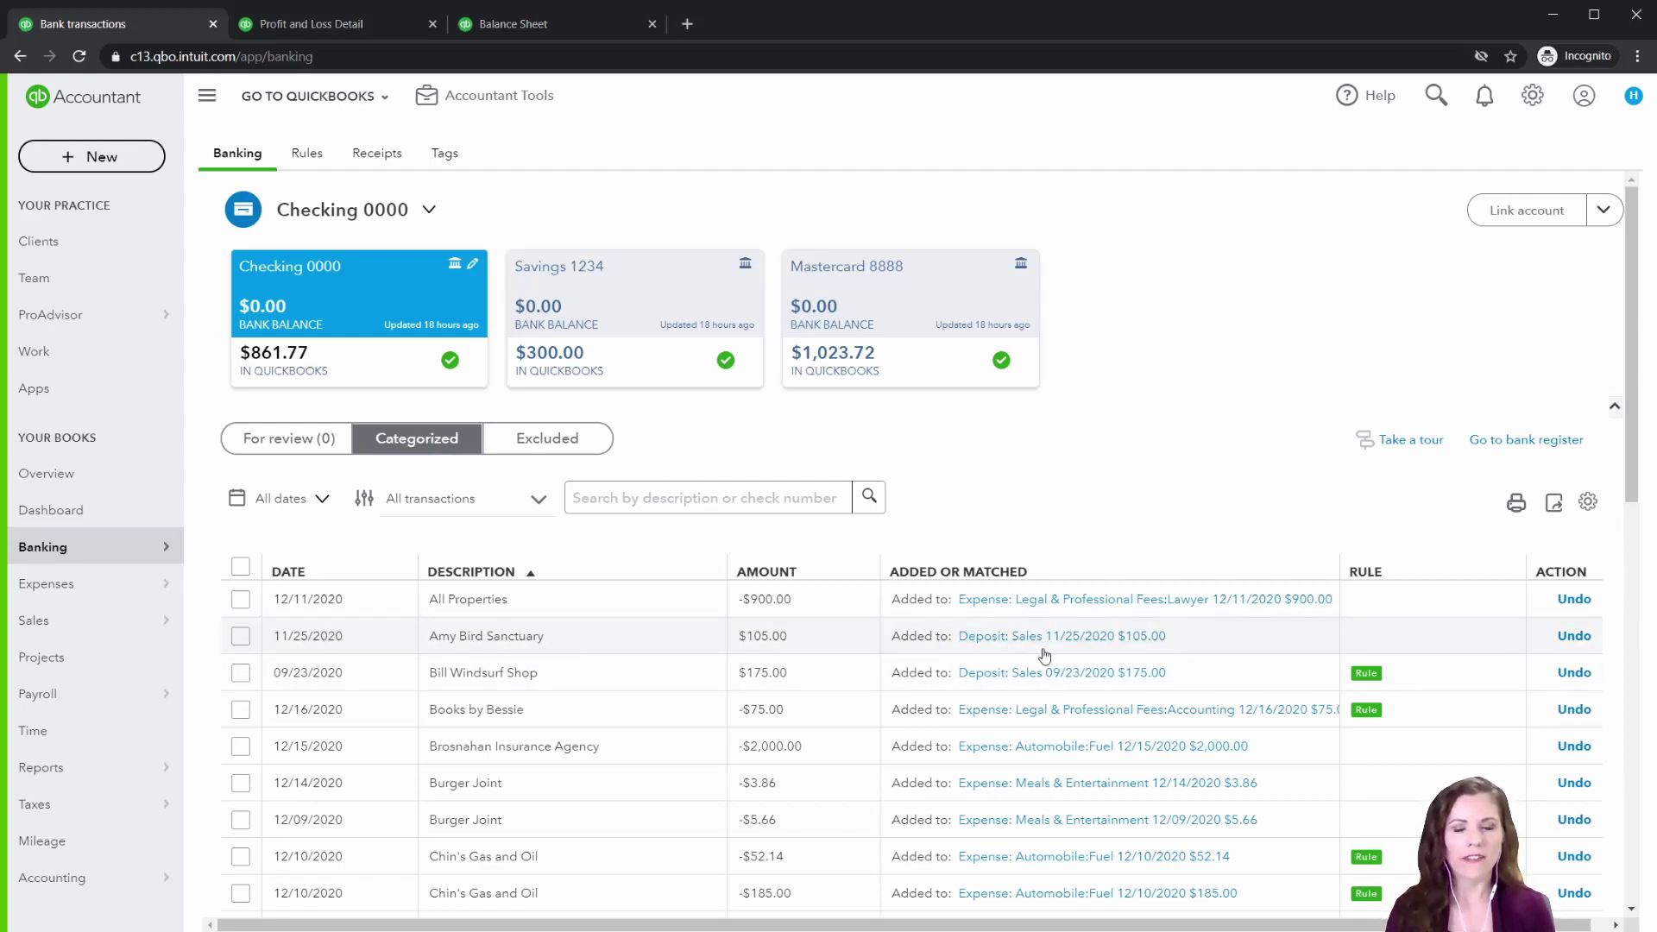
left_click(1575, 637)
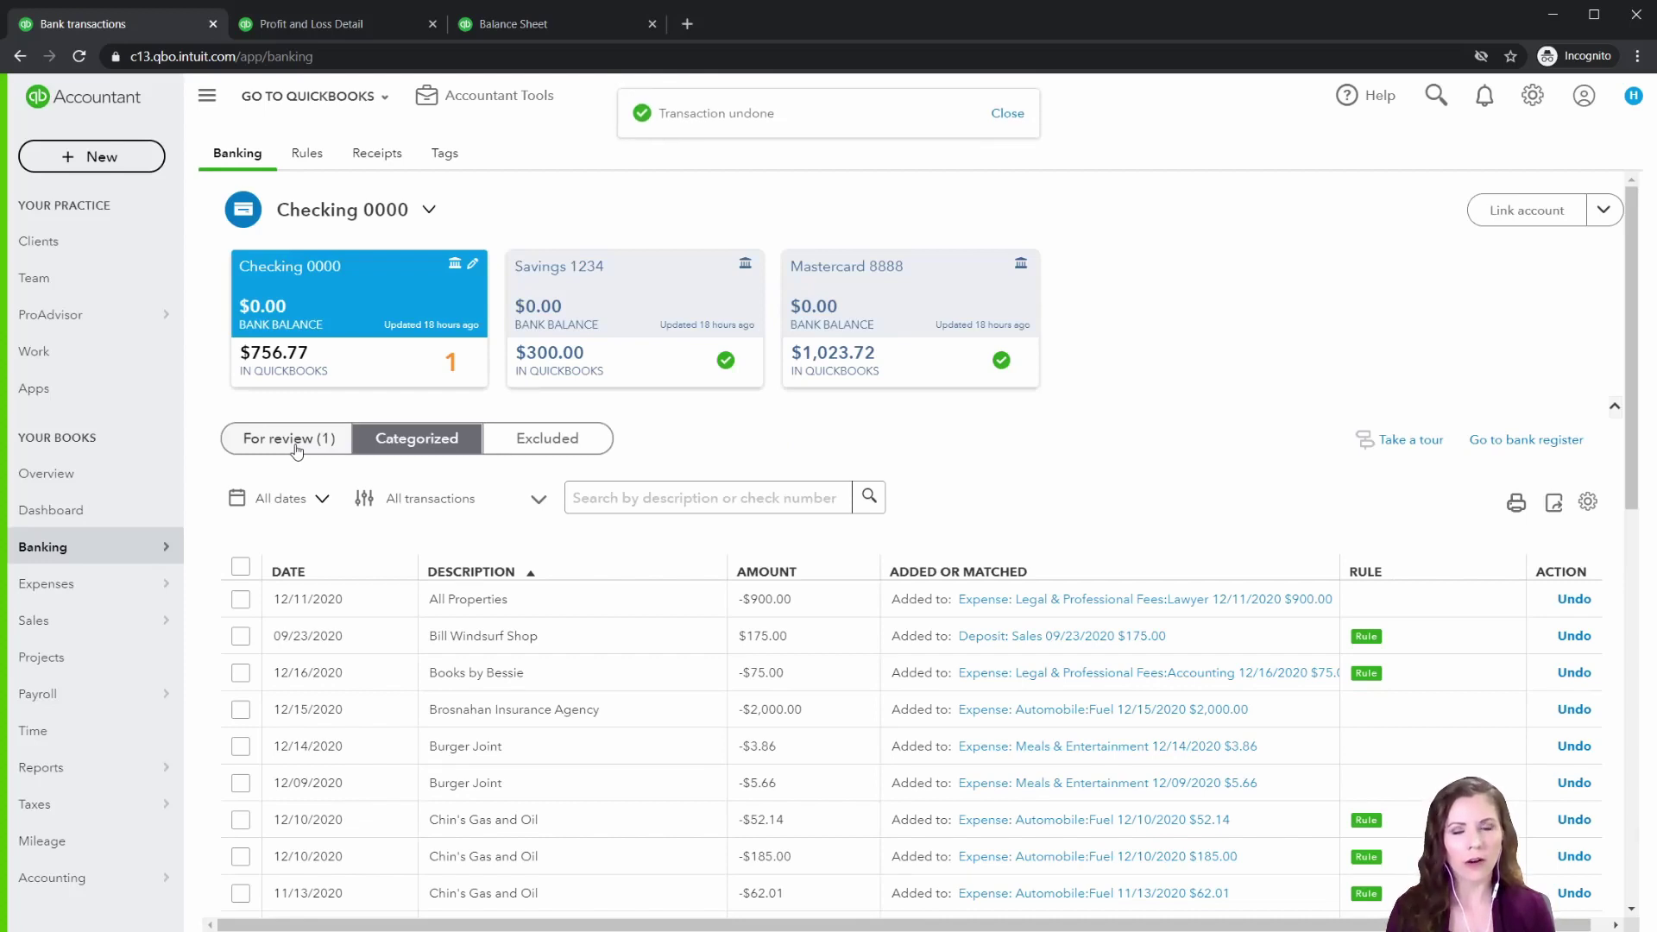
left_click(289, 439)
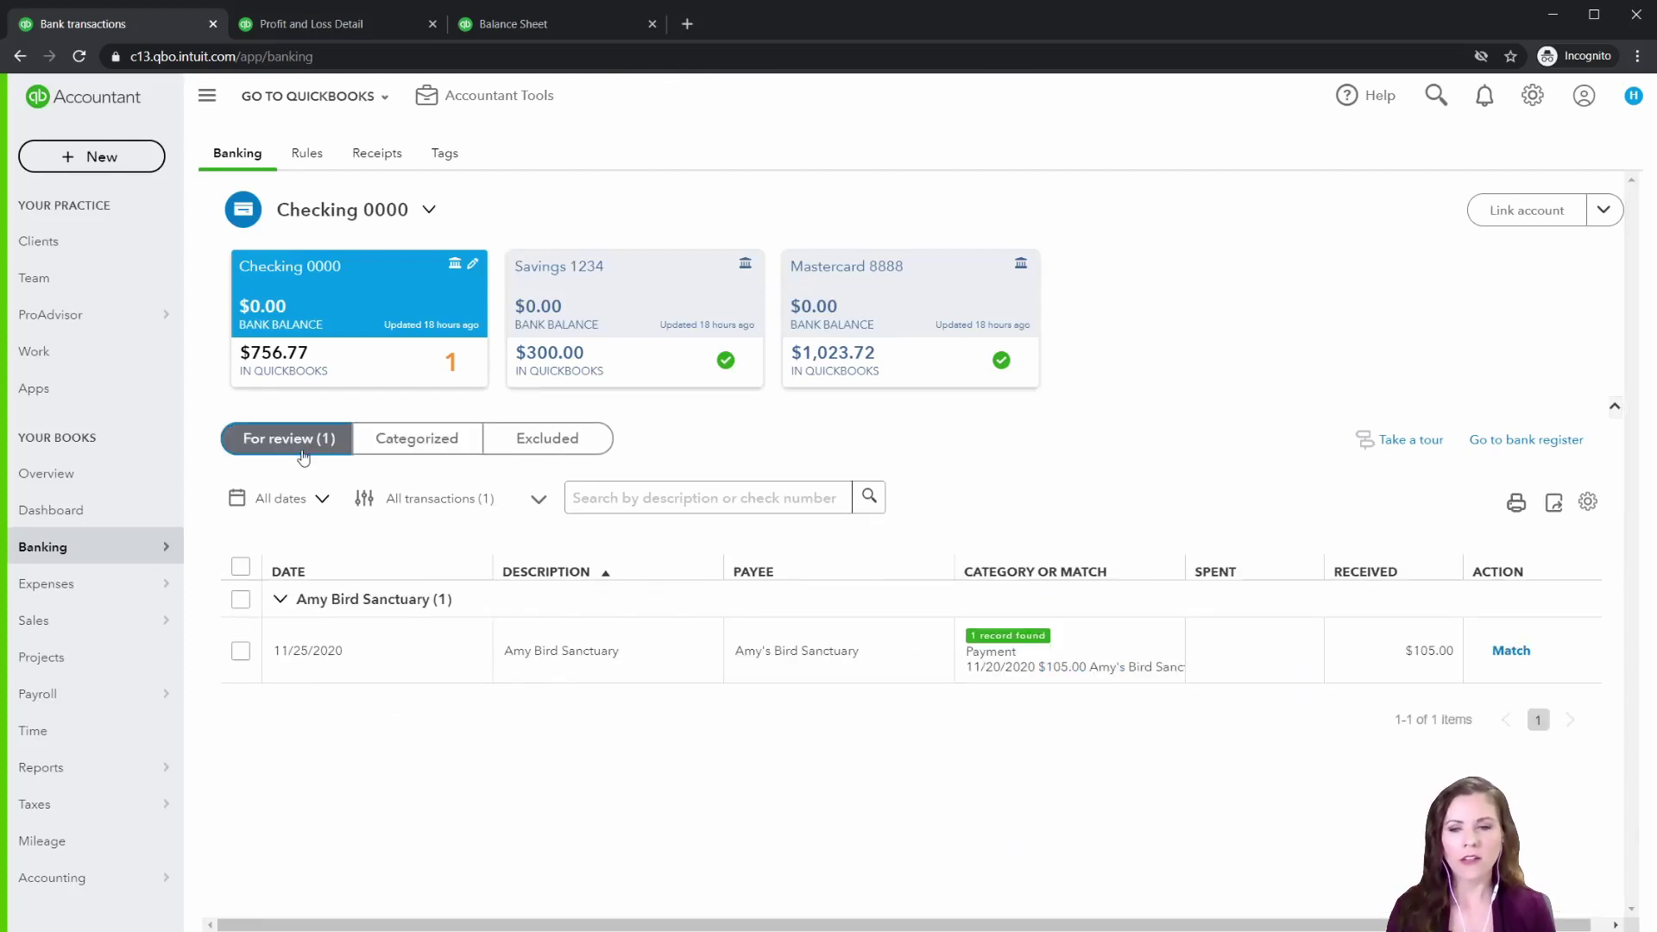
- Expand the 11/25/2020 Amy Bird Sanctuary deposit and review its categorization details and the available new transaction types
left_click(544, 681)
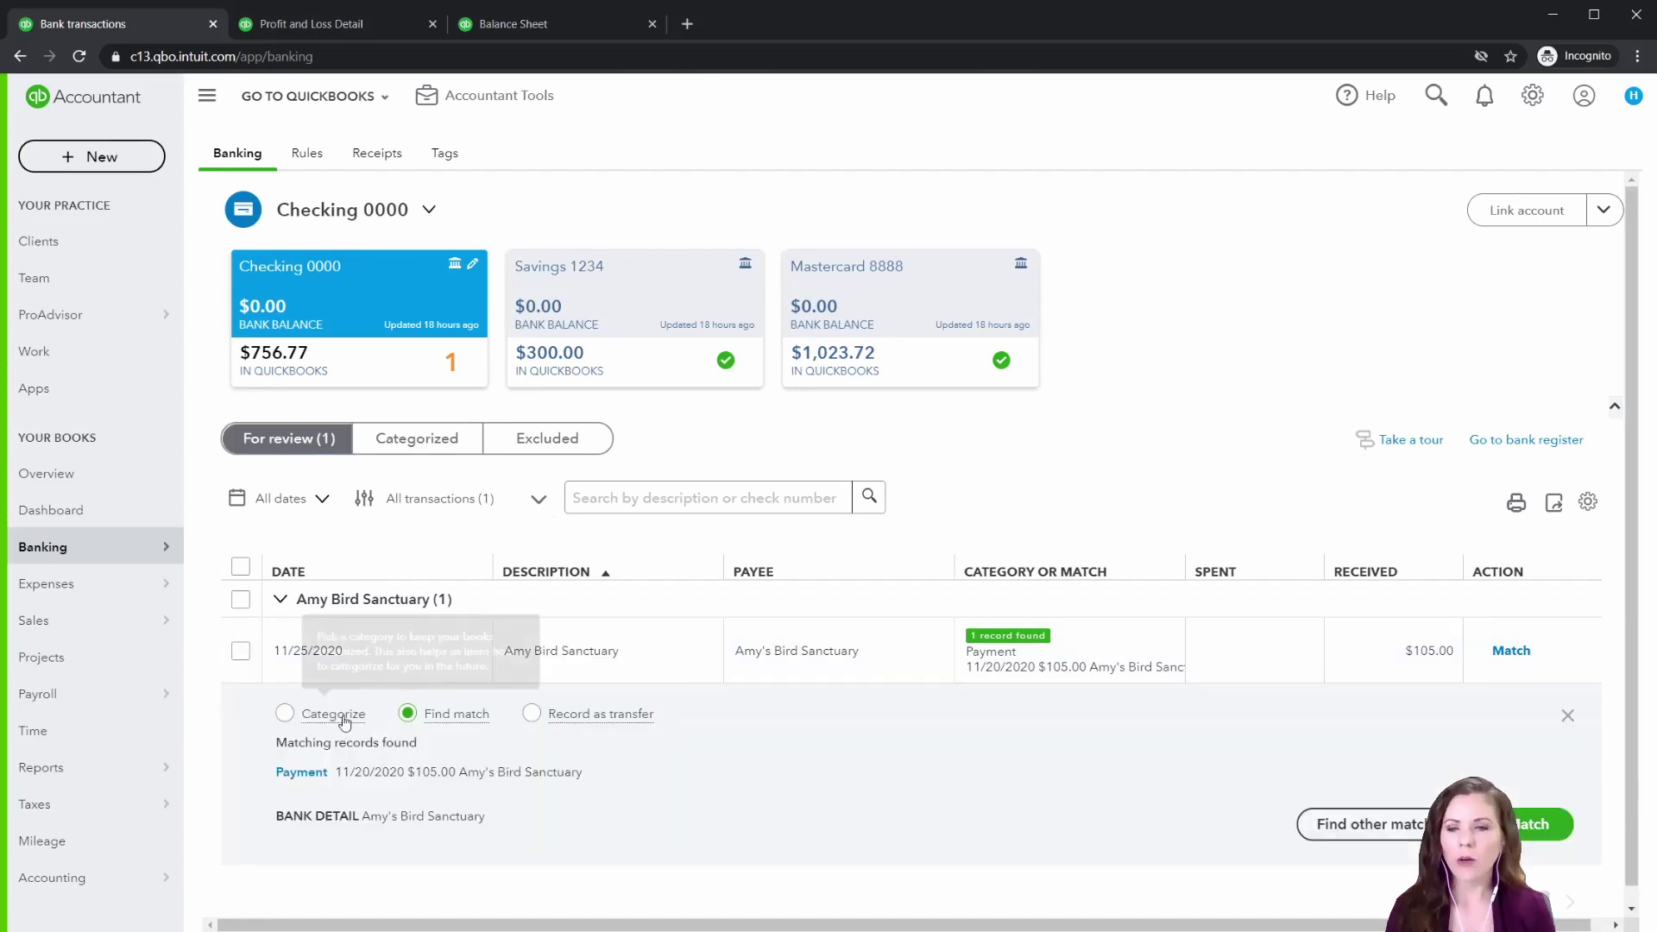
left_click(285, 715)
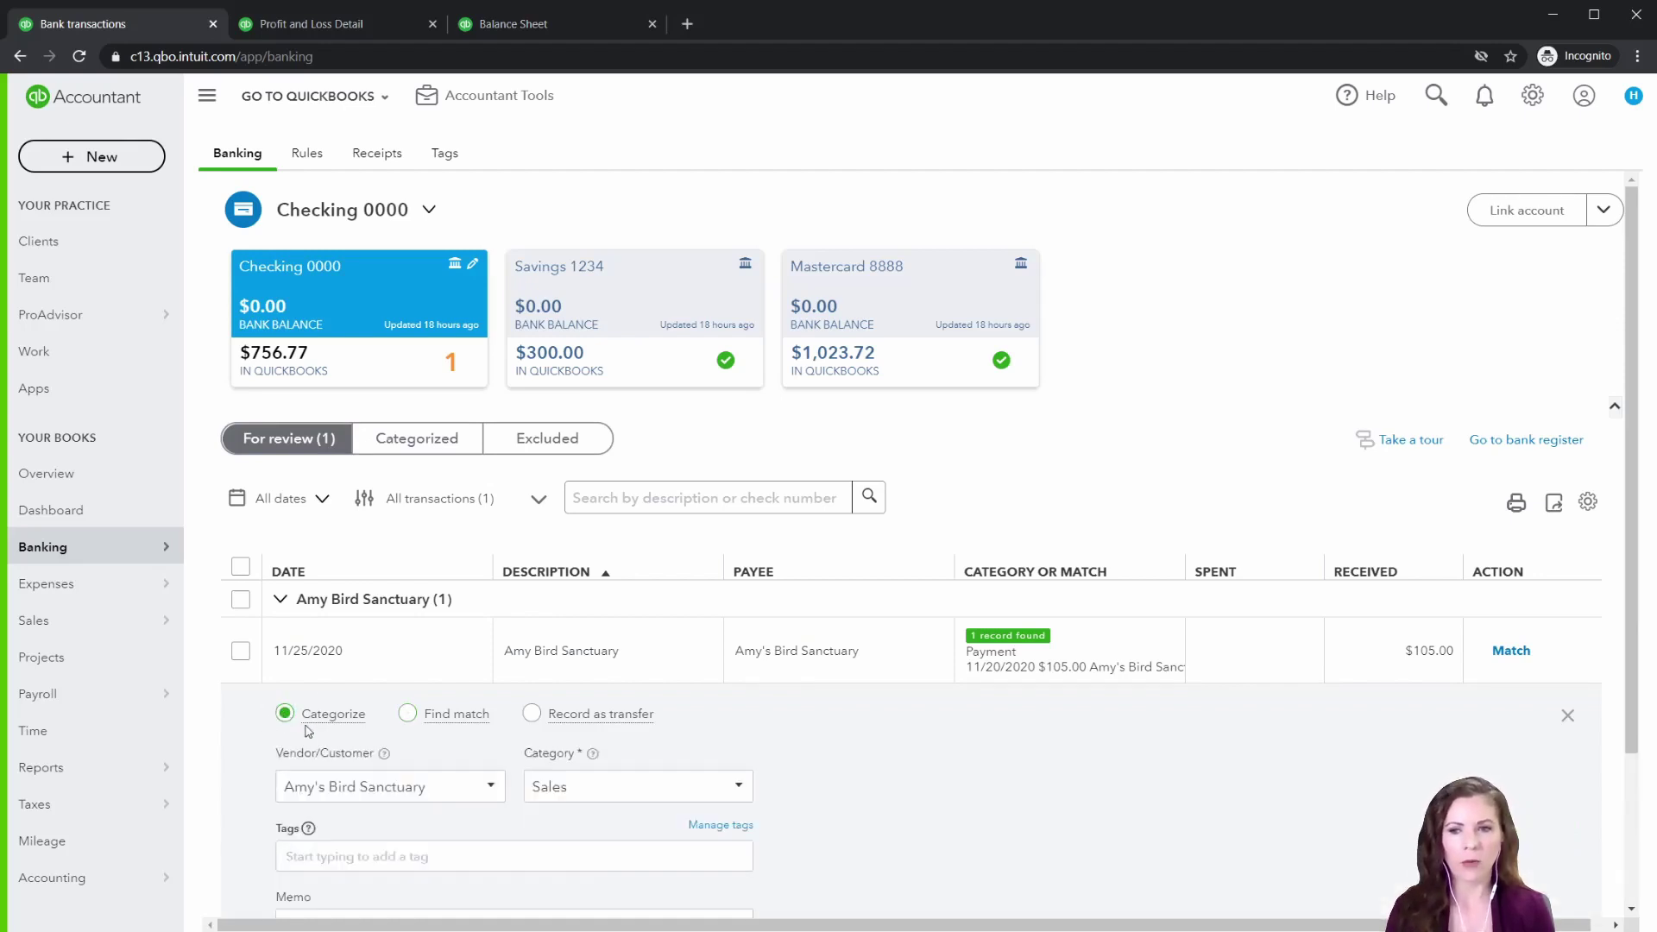
scroll(278, 717, "down", 2)
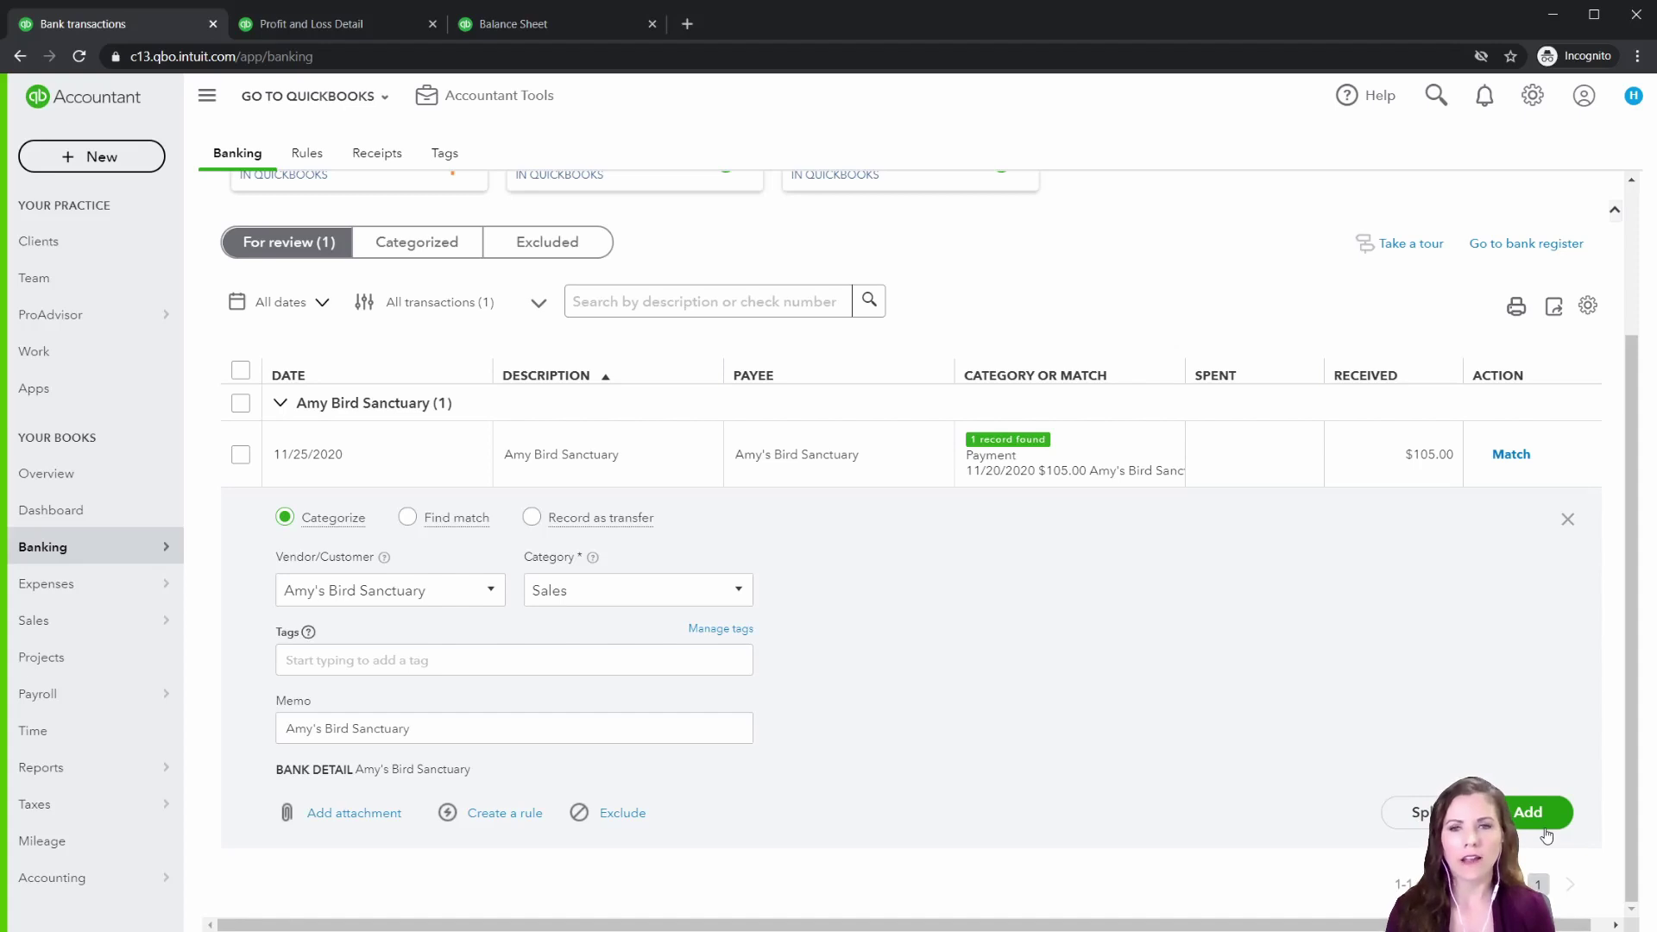
left_click(97, 156)
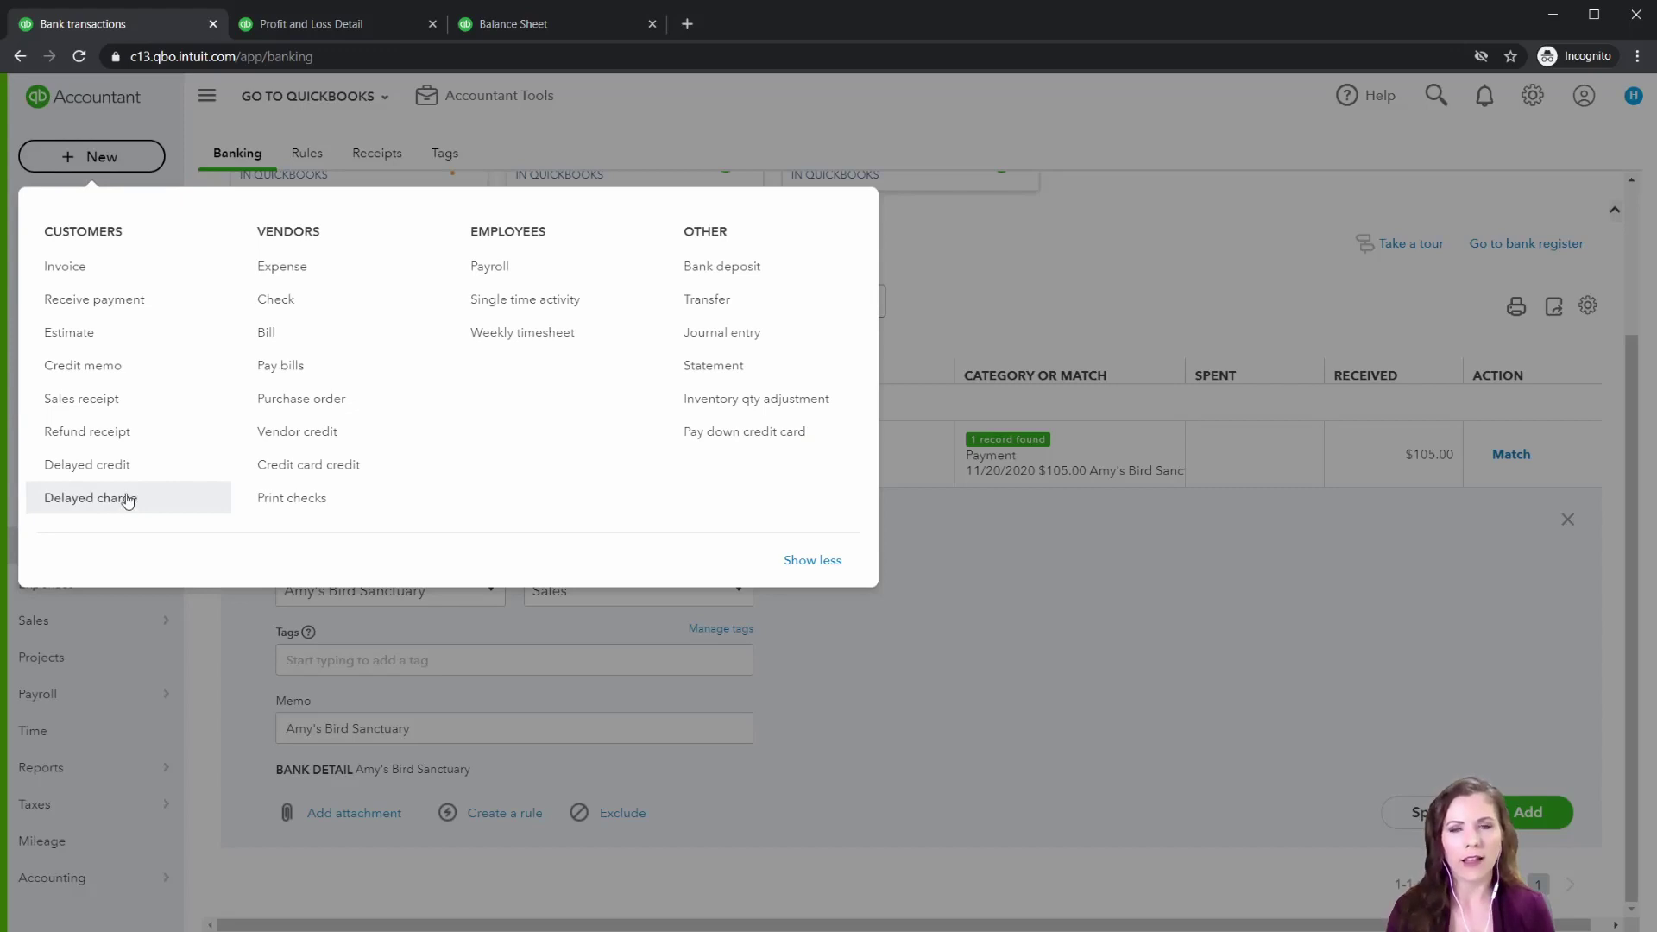
left_click(1165, 306)
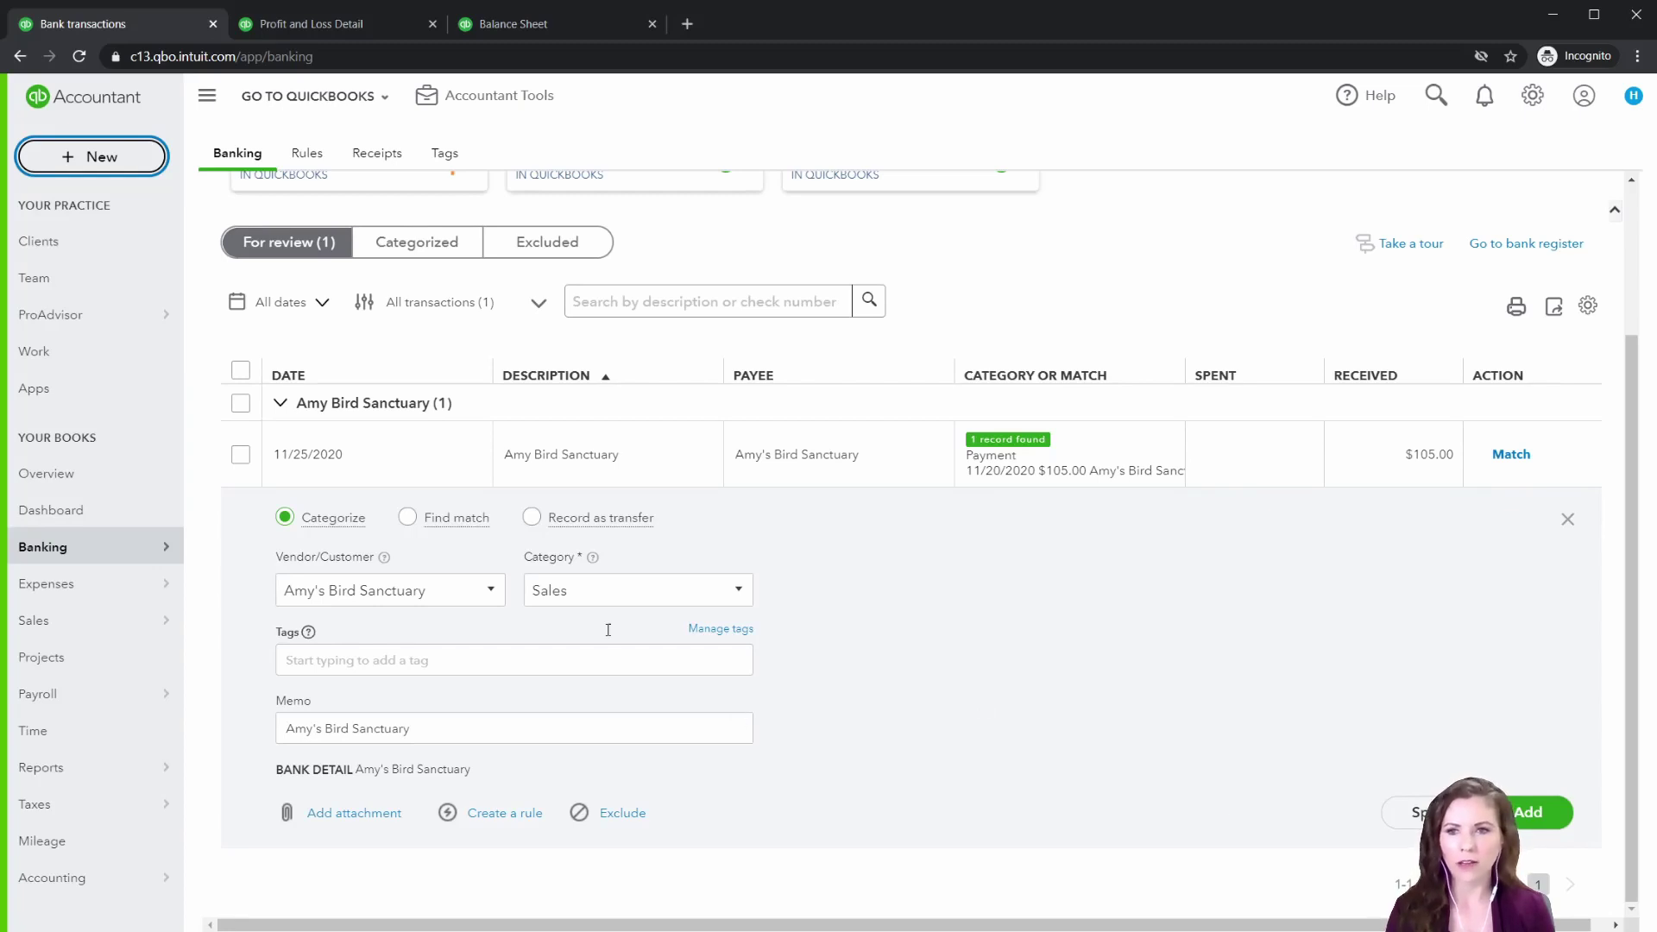
- Match the 11/25/2020 Amy Bird Sanctuary deposit to the 11/20/2020 payment of $105.00 and show the categorized transactions
left_click(409, 518)
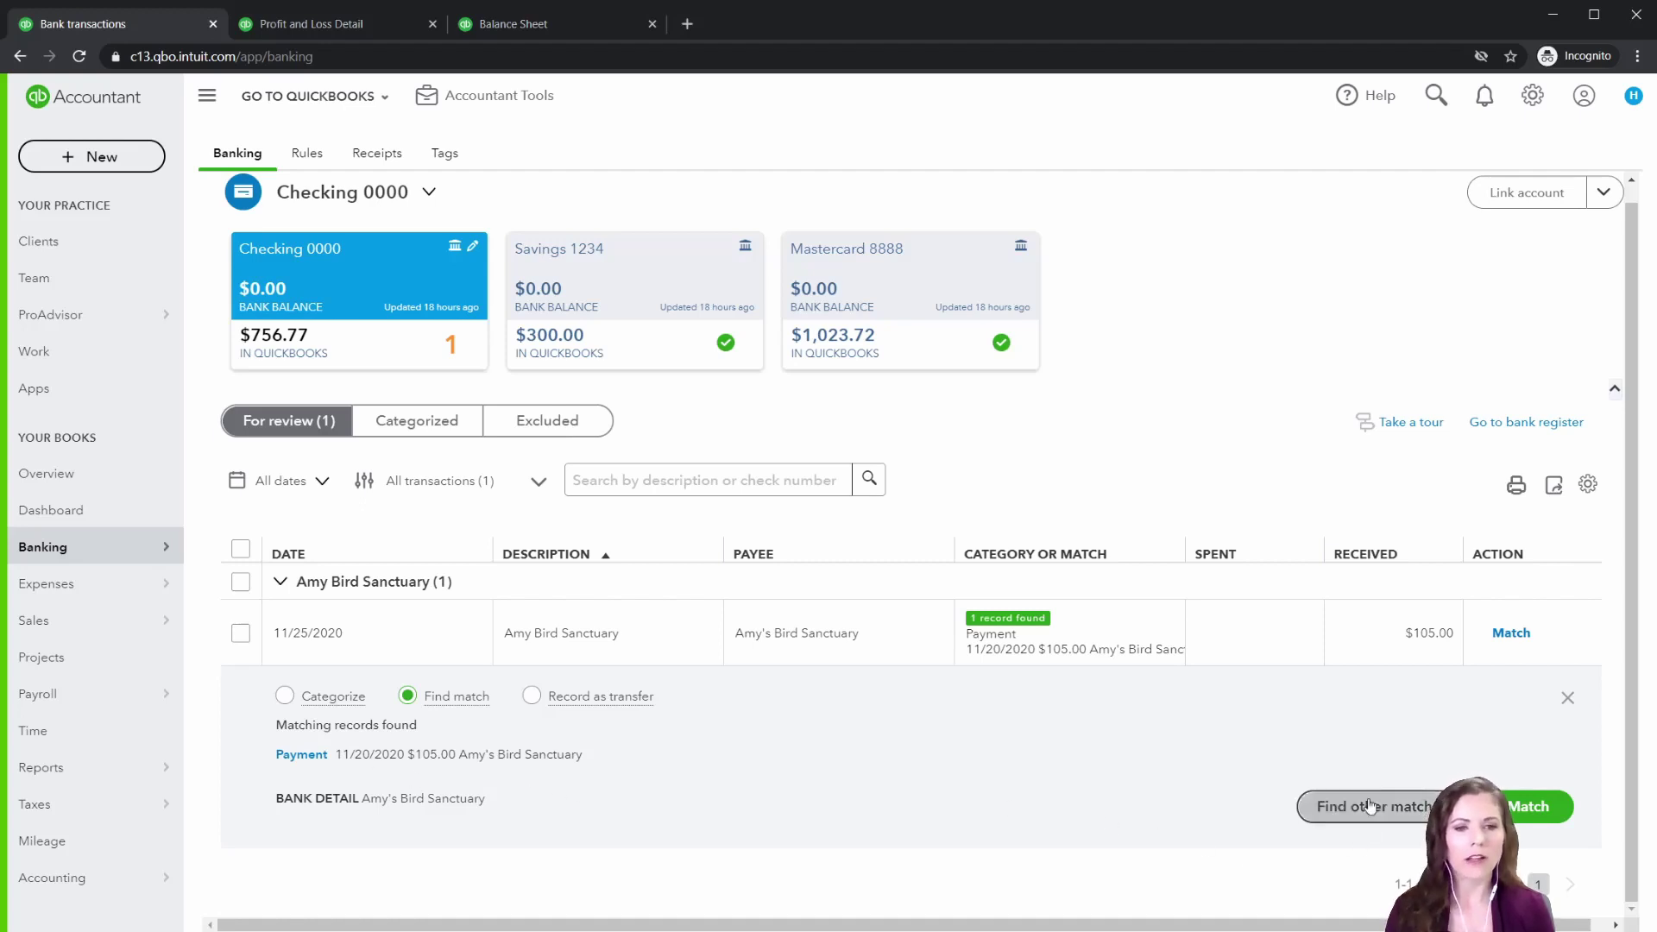
left_click(1304, 812)
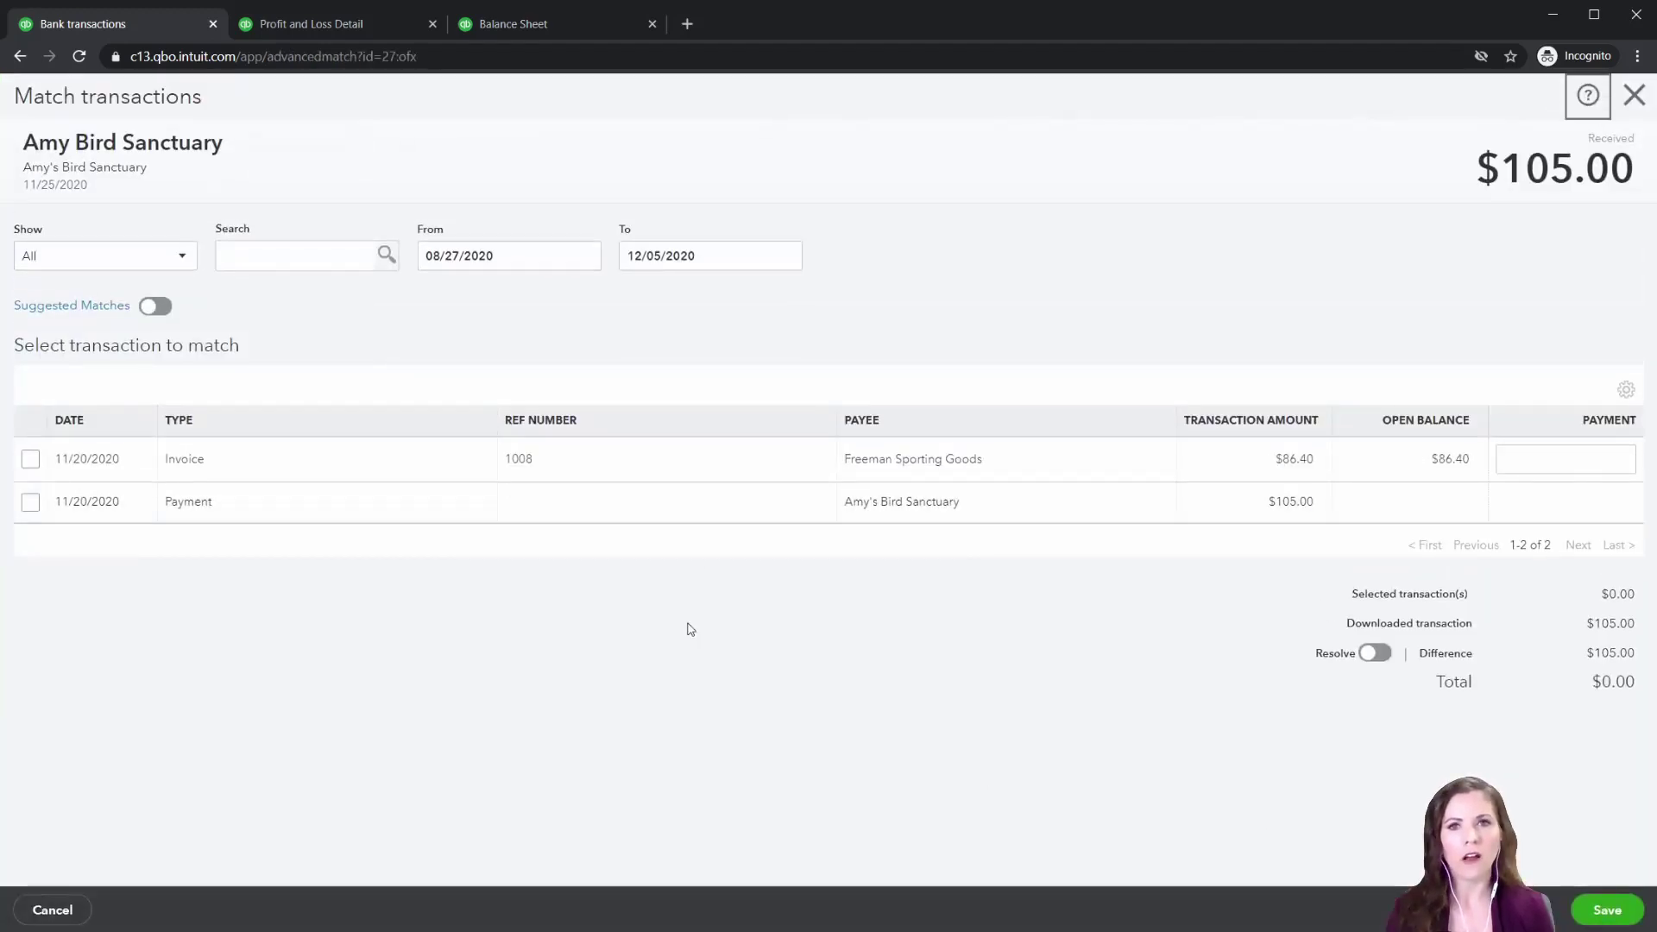
left_click(31, 501)
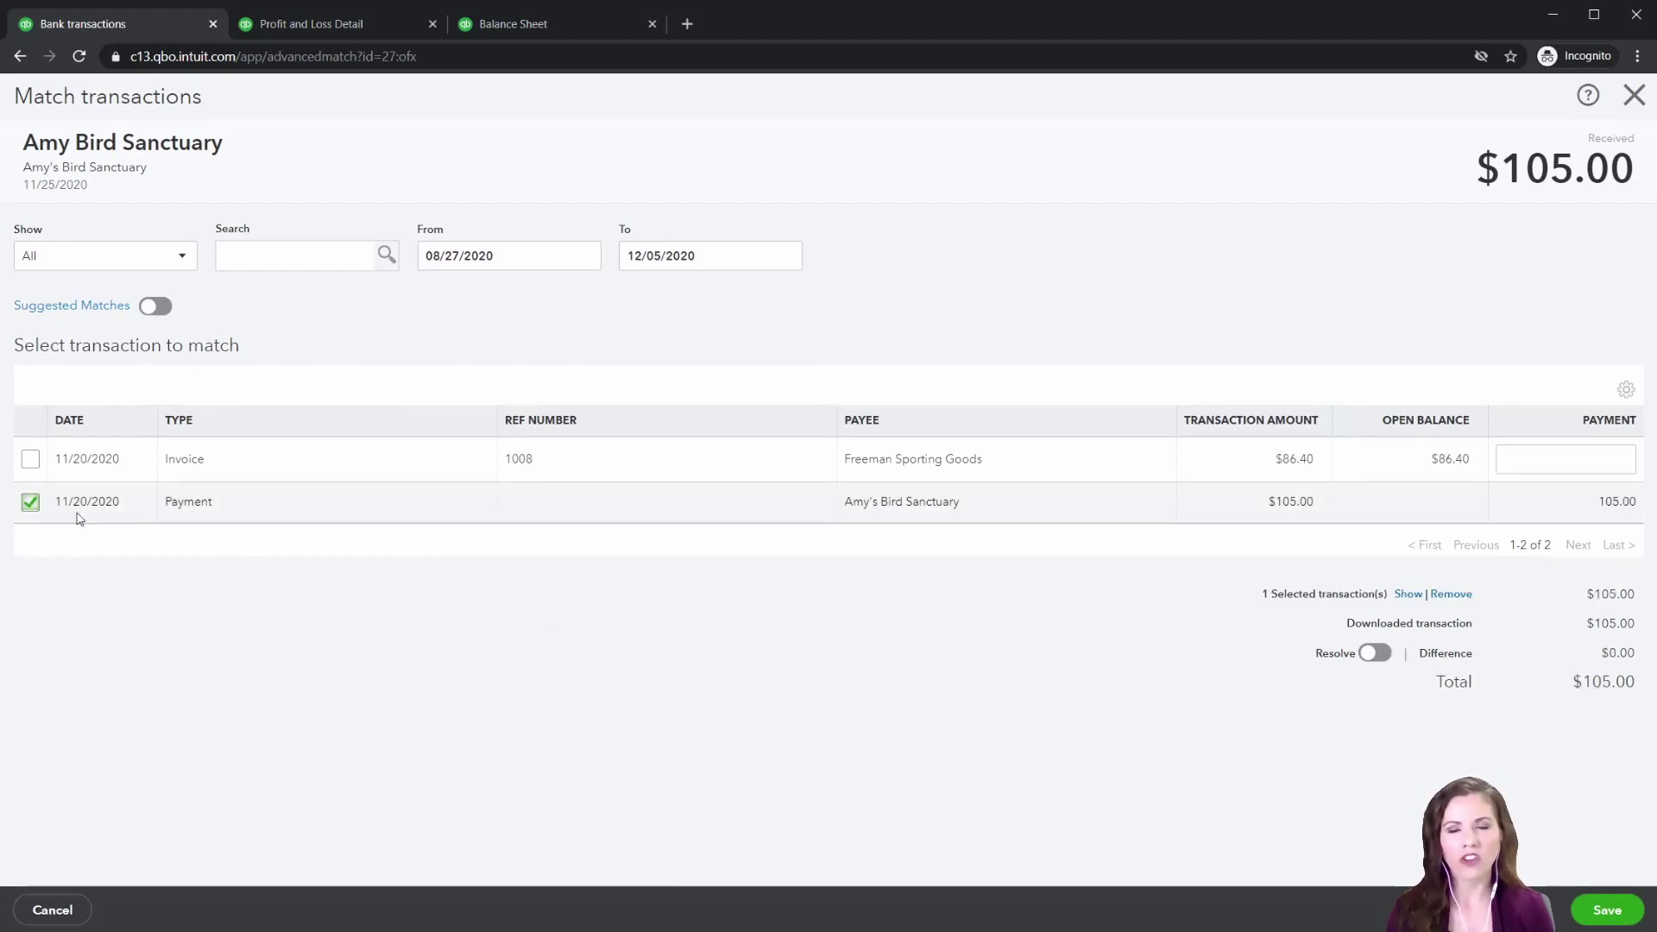
left_click(1607, 910)
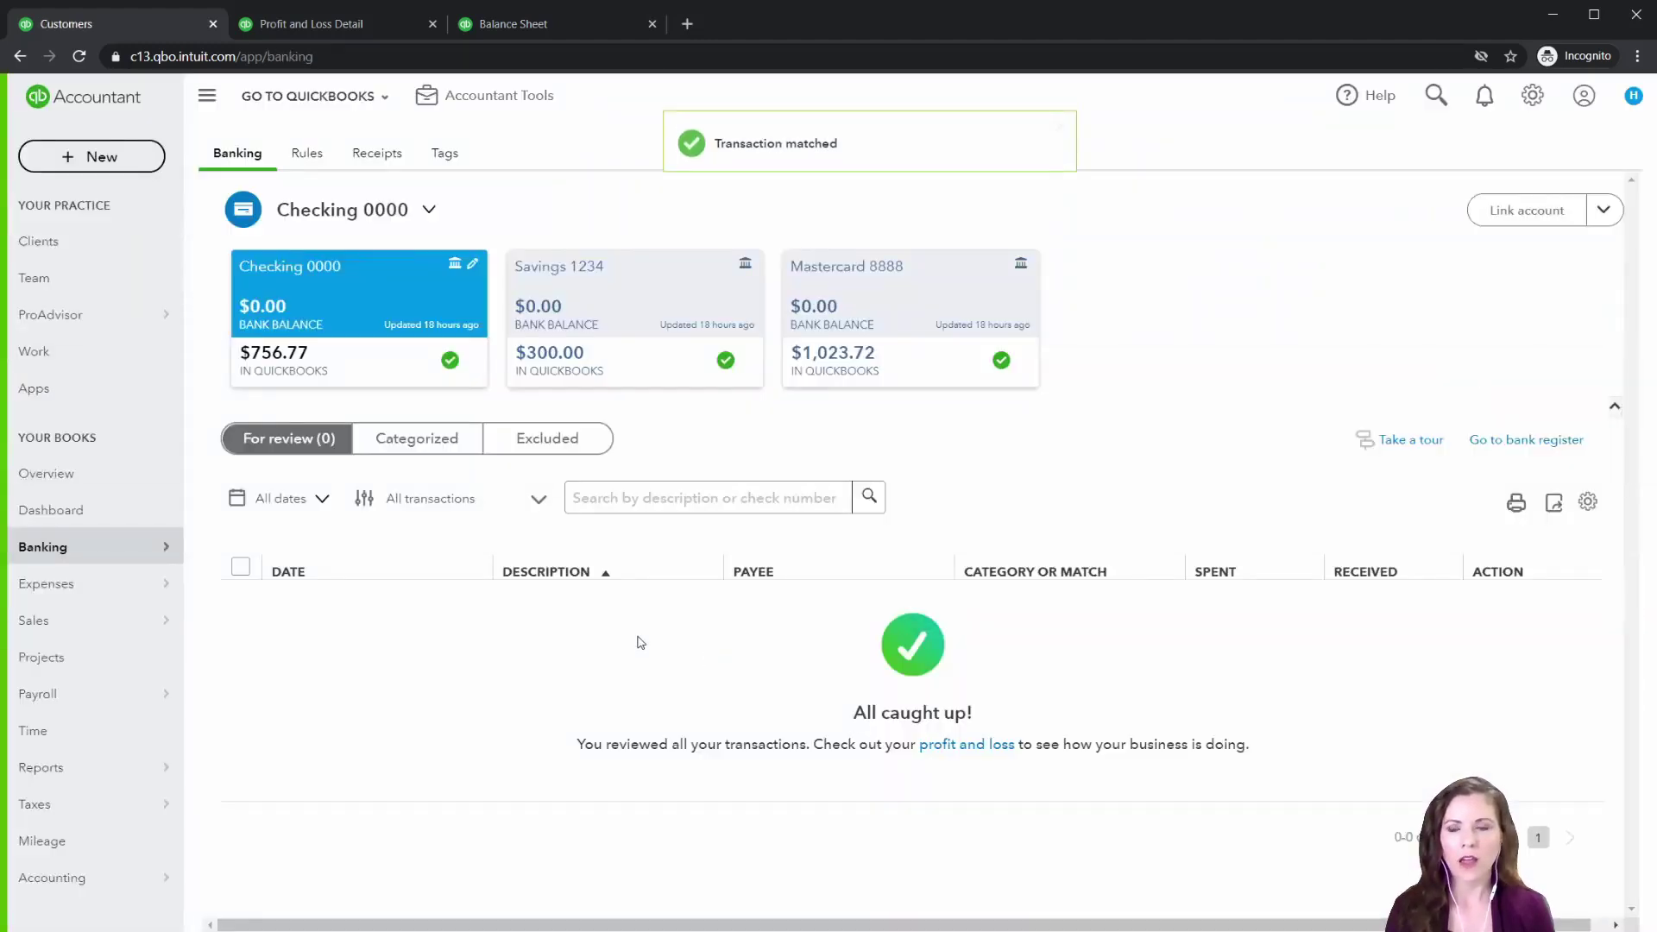
left_click(413, 443)
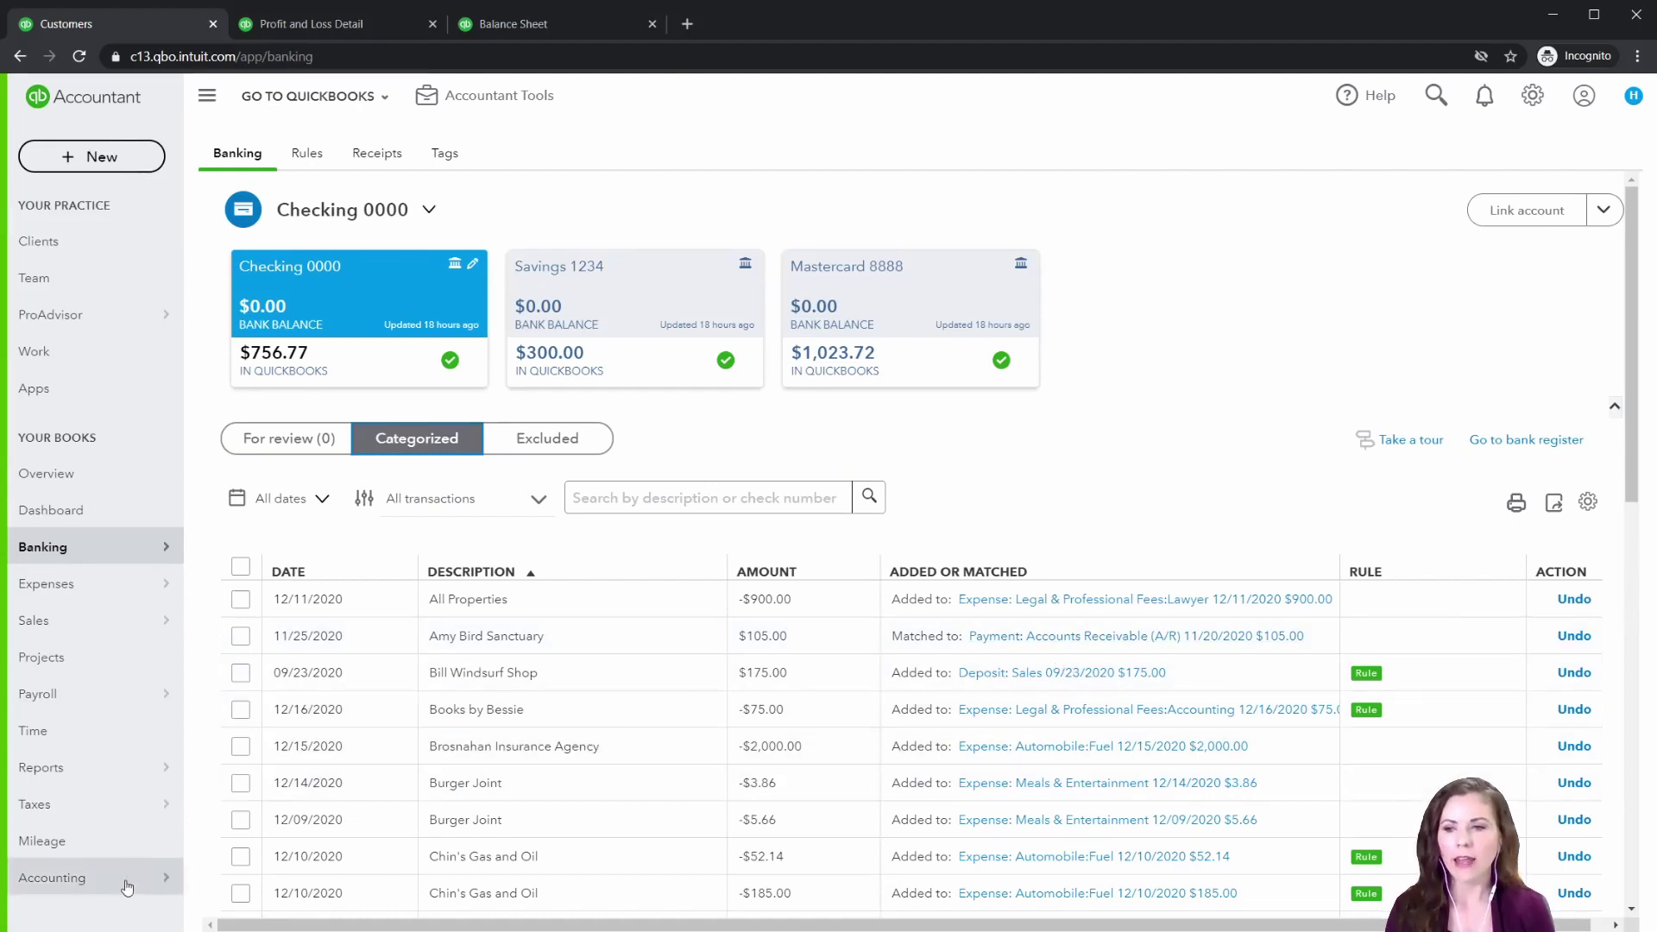
- Resume the Checking 0000 reconciliation and inspect the 11/20/2020 payment received from Amy's Bird Sanctuary
mouse_move(125, 889)
left_click(261, 916)
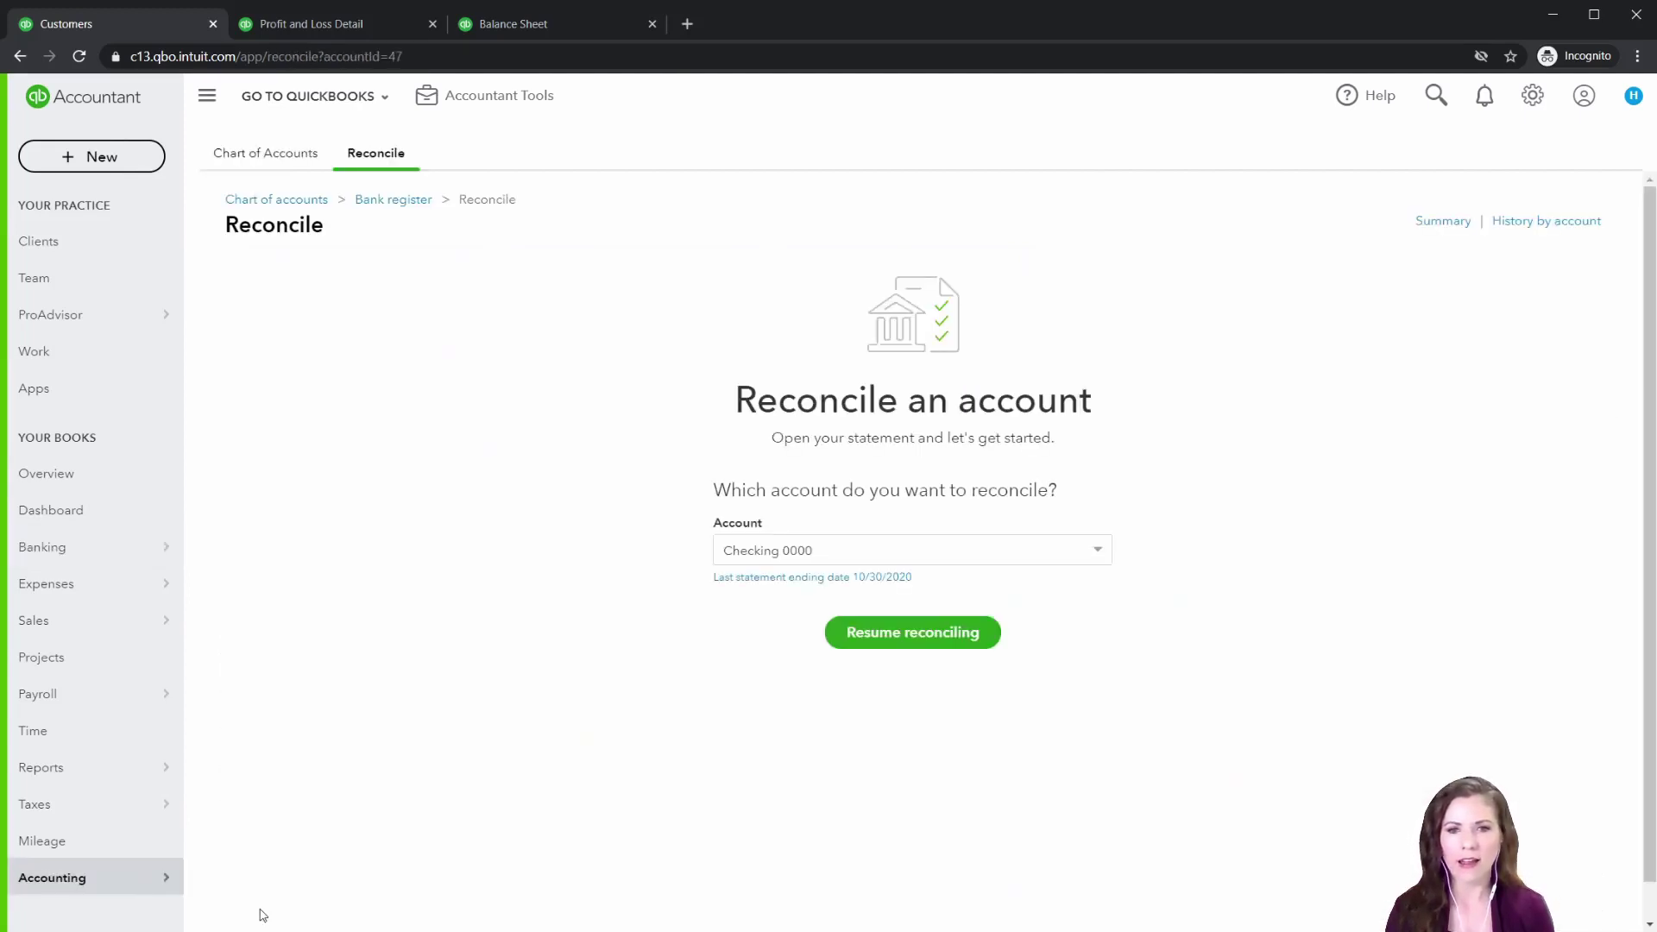
left_click(902, 634)
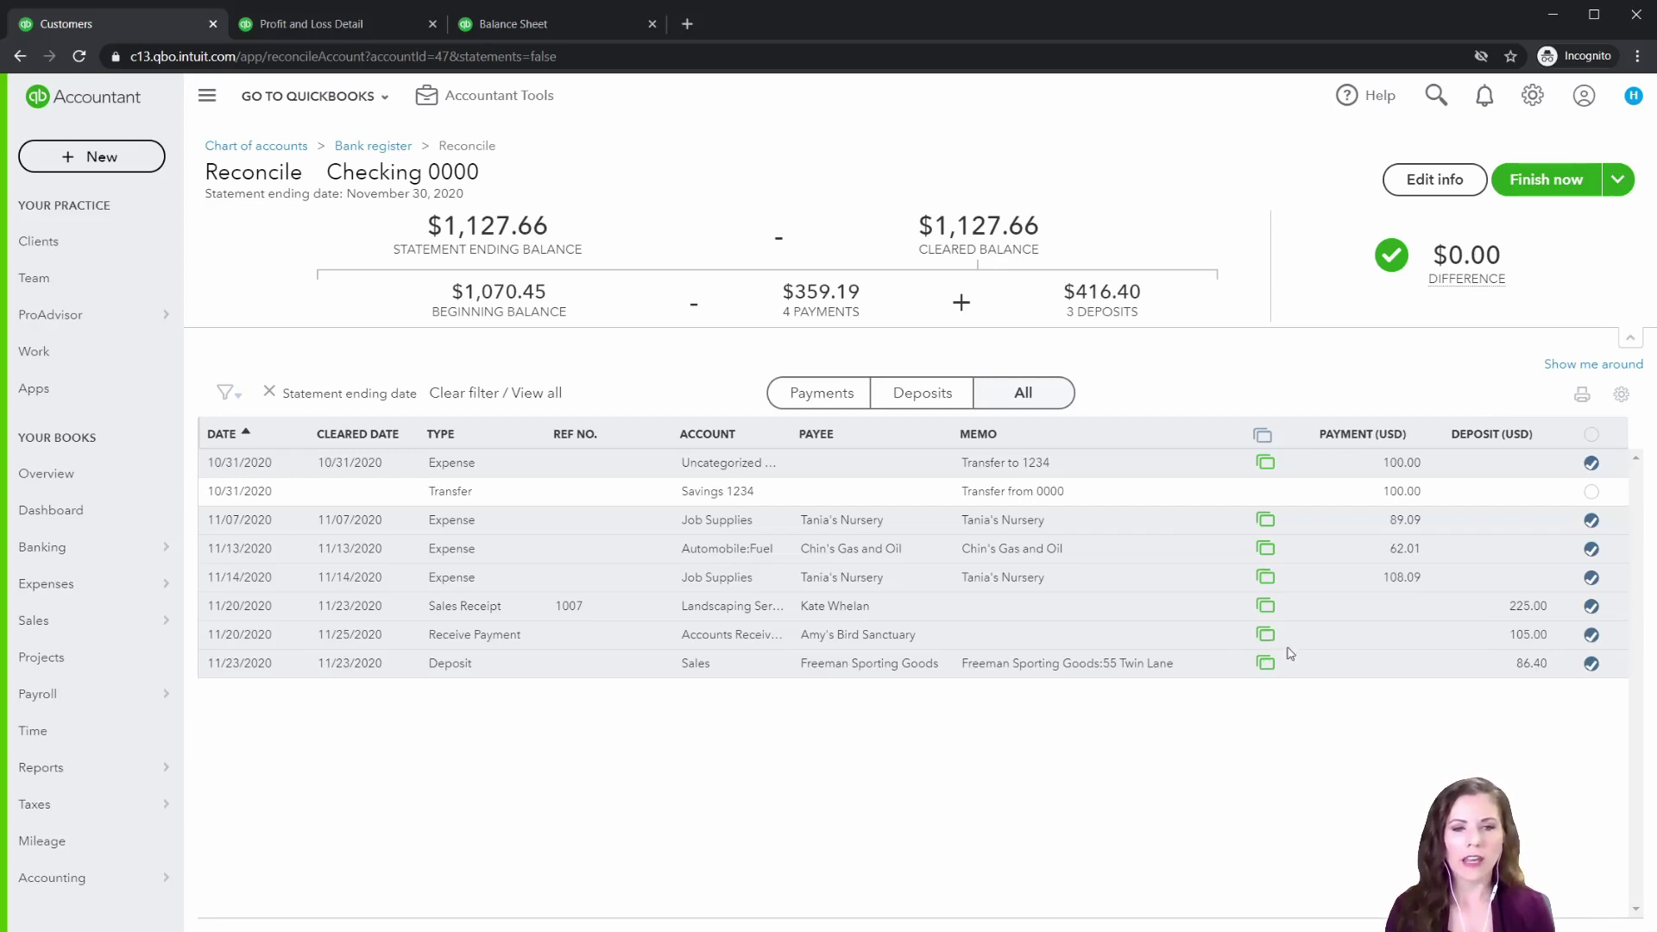
left_click(497, 643)
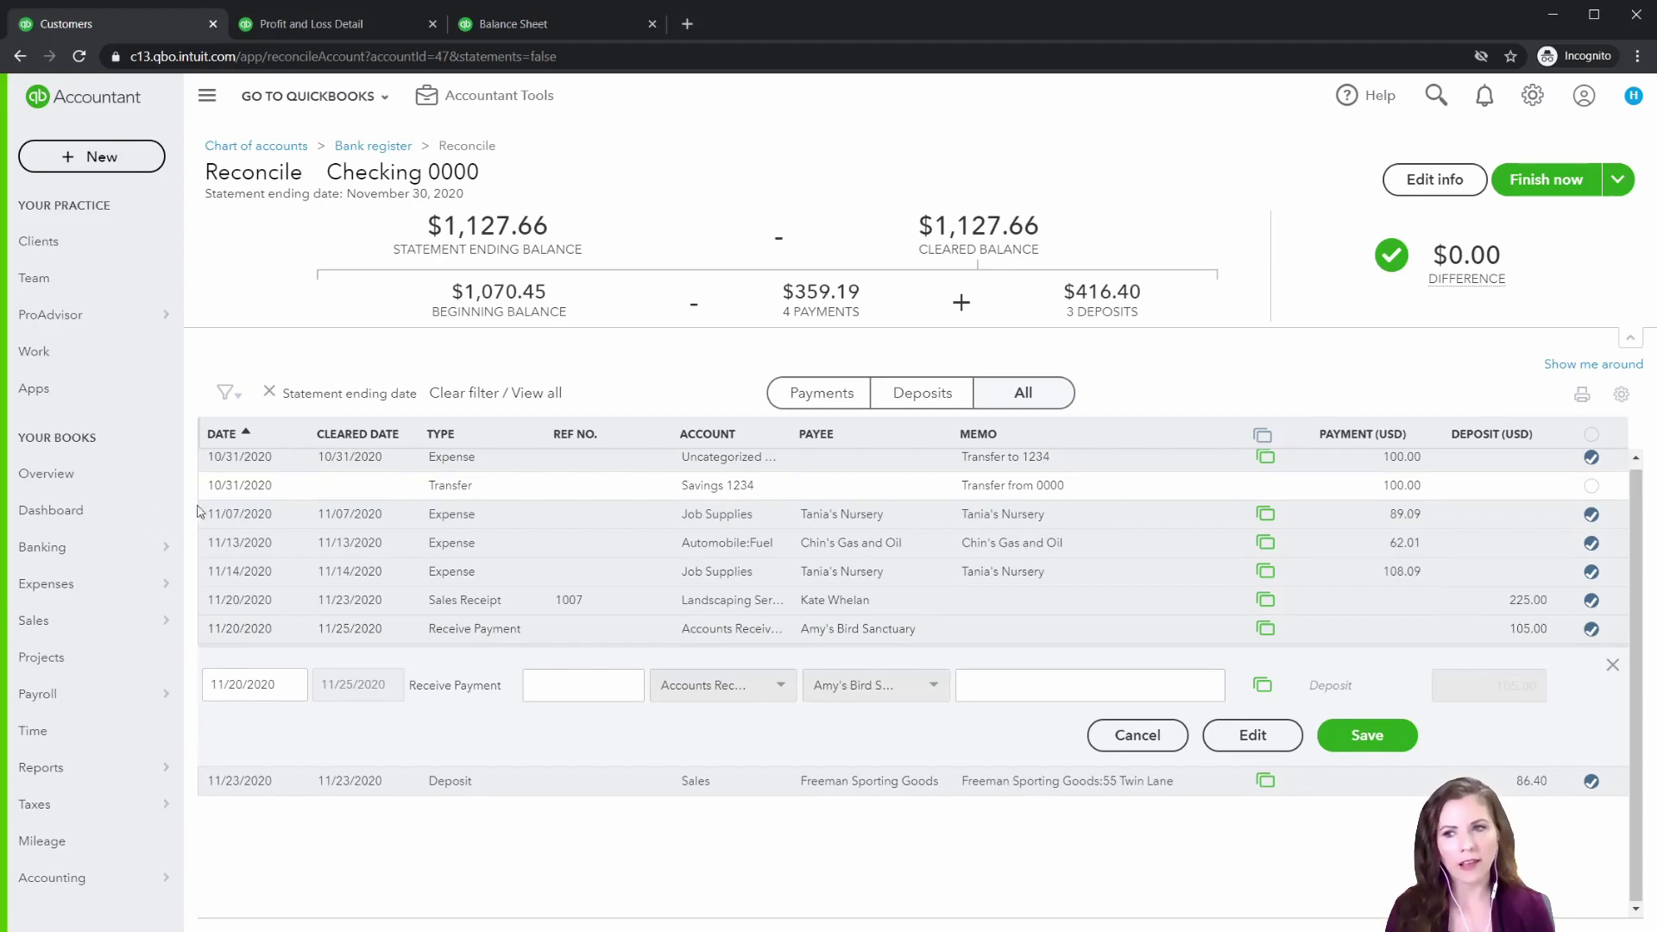
left_click(871, 639)
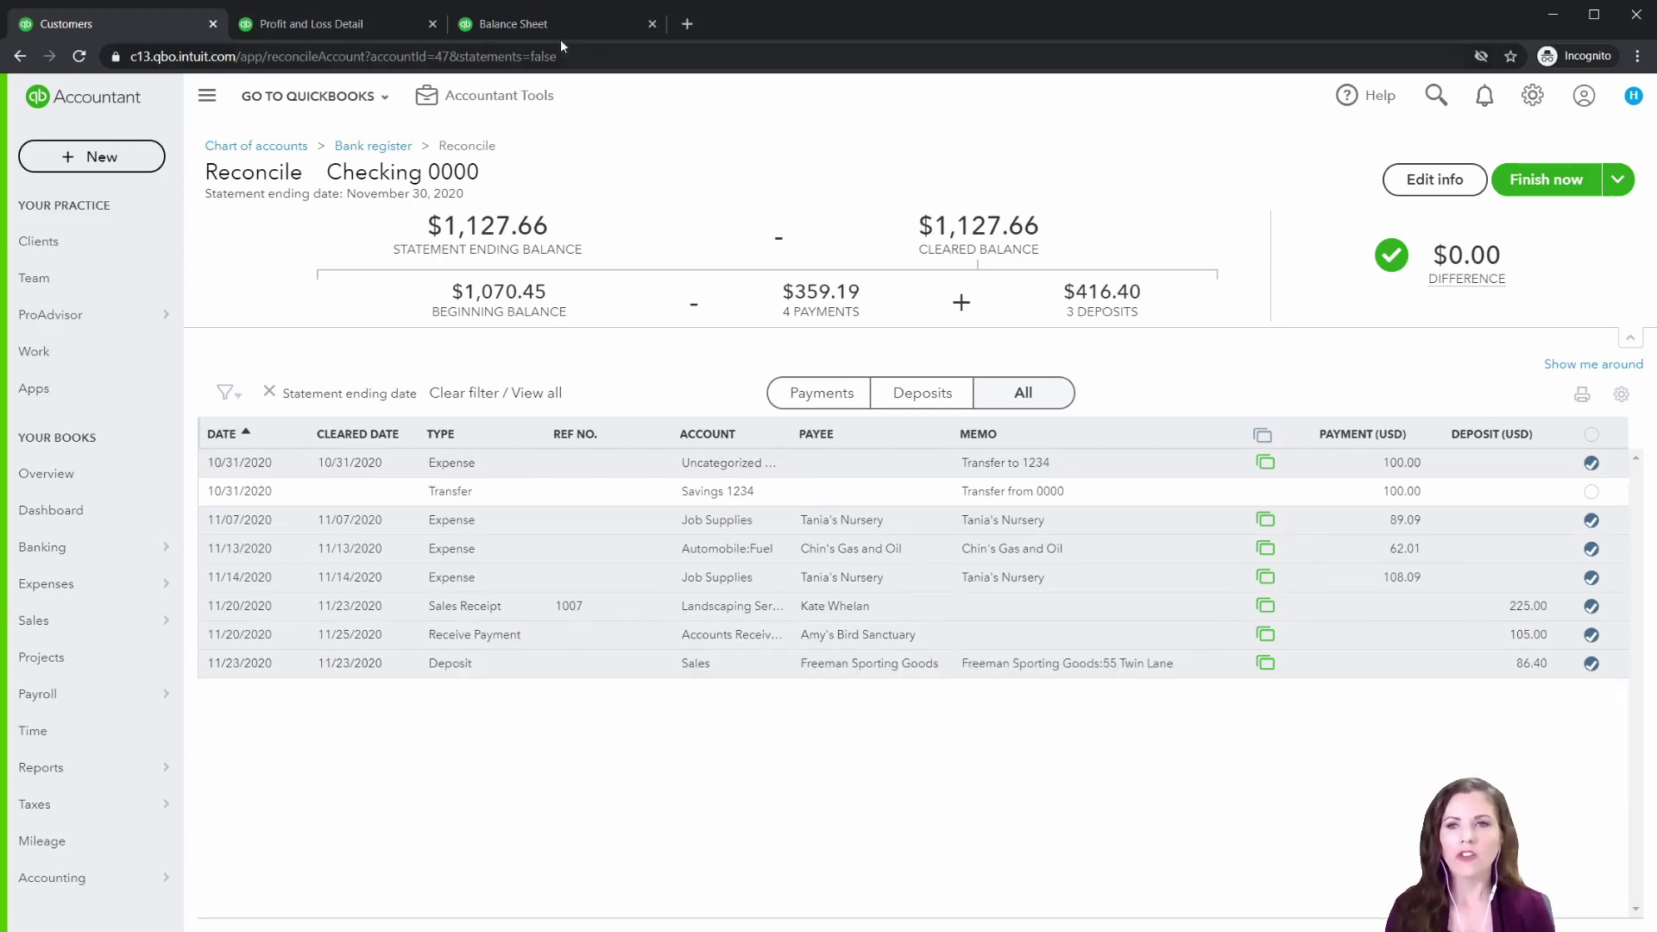
- Switch to the Profit and Loss Detail report, review its income section, and refresh the report
left_click(316, 26)
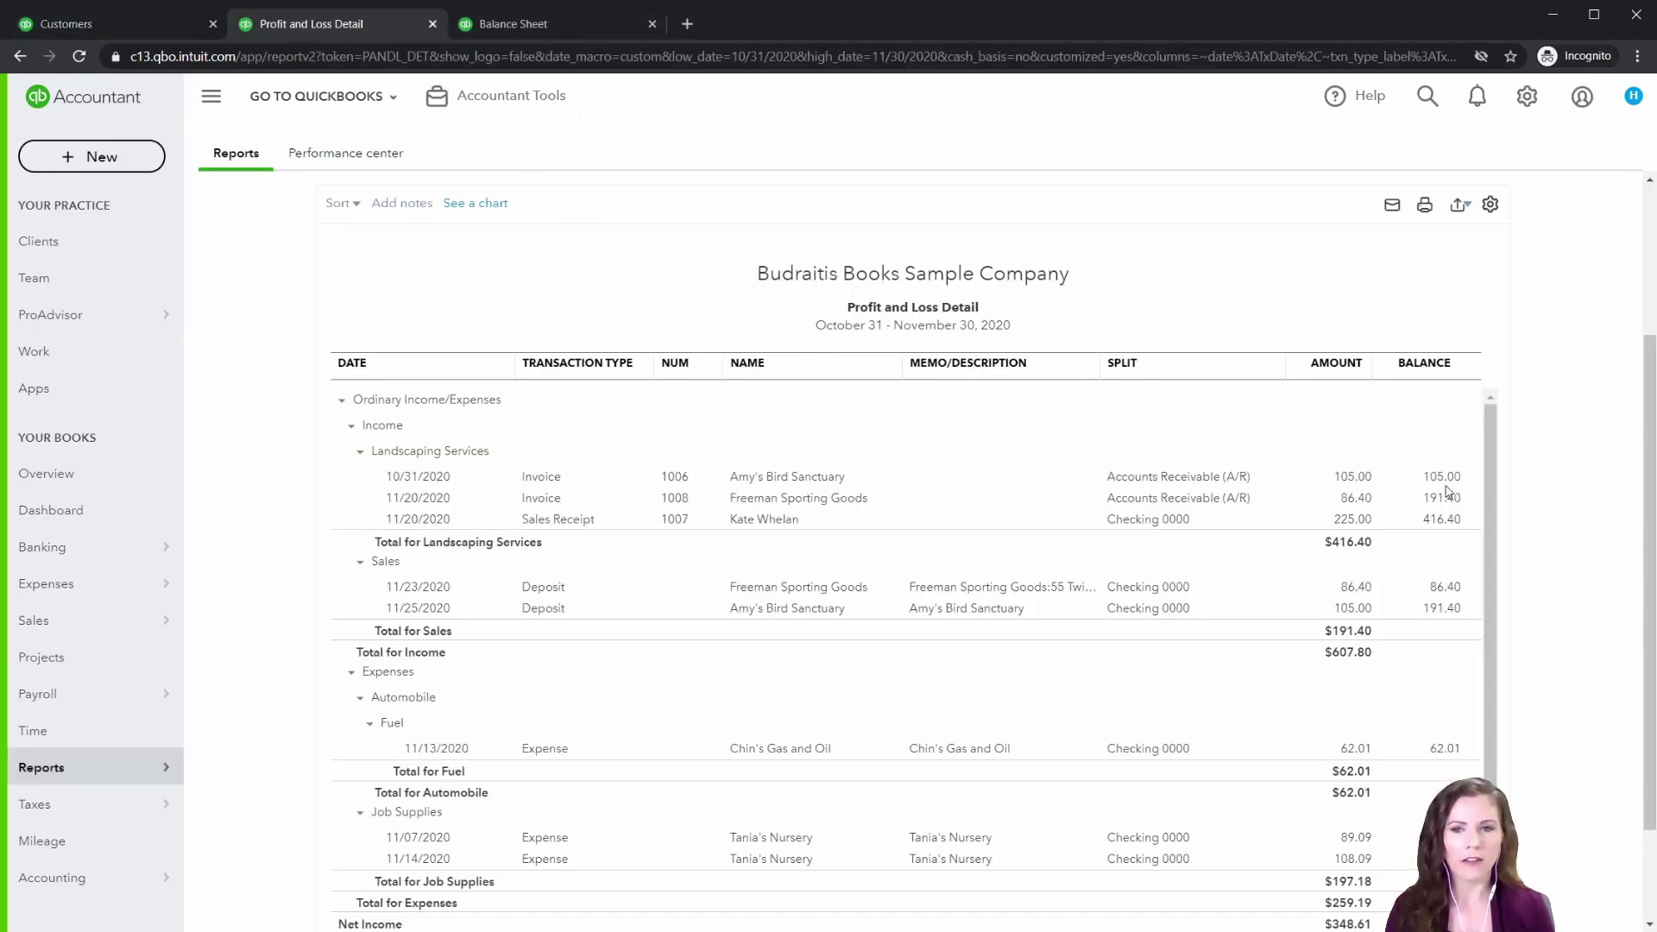
left_click(350, 426)
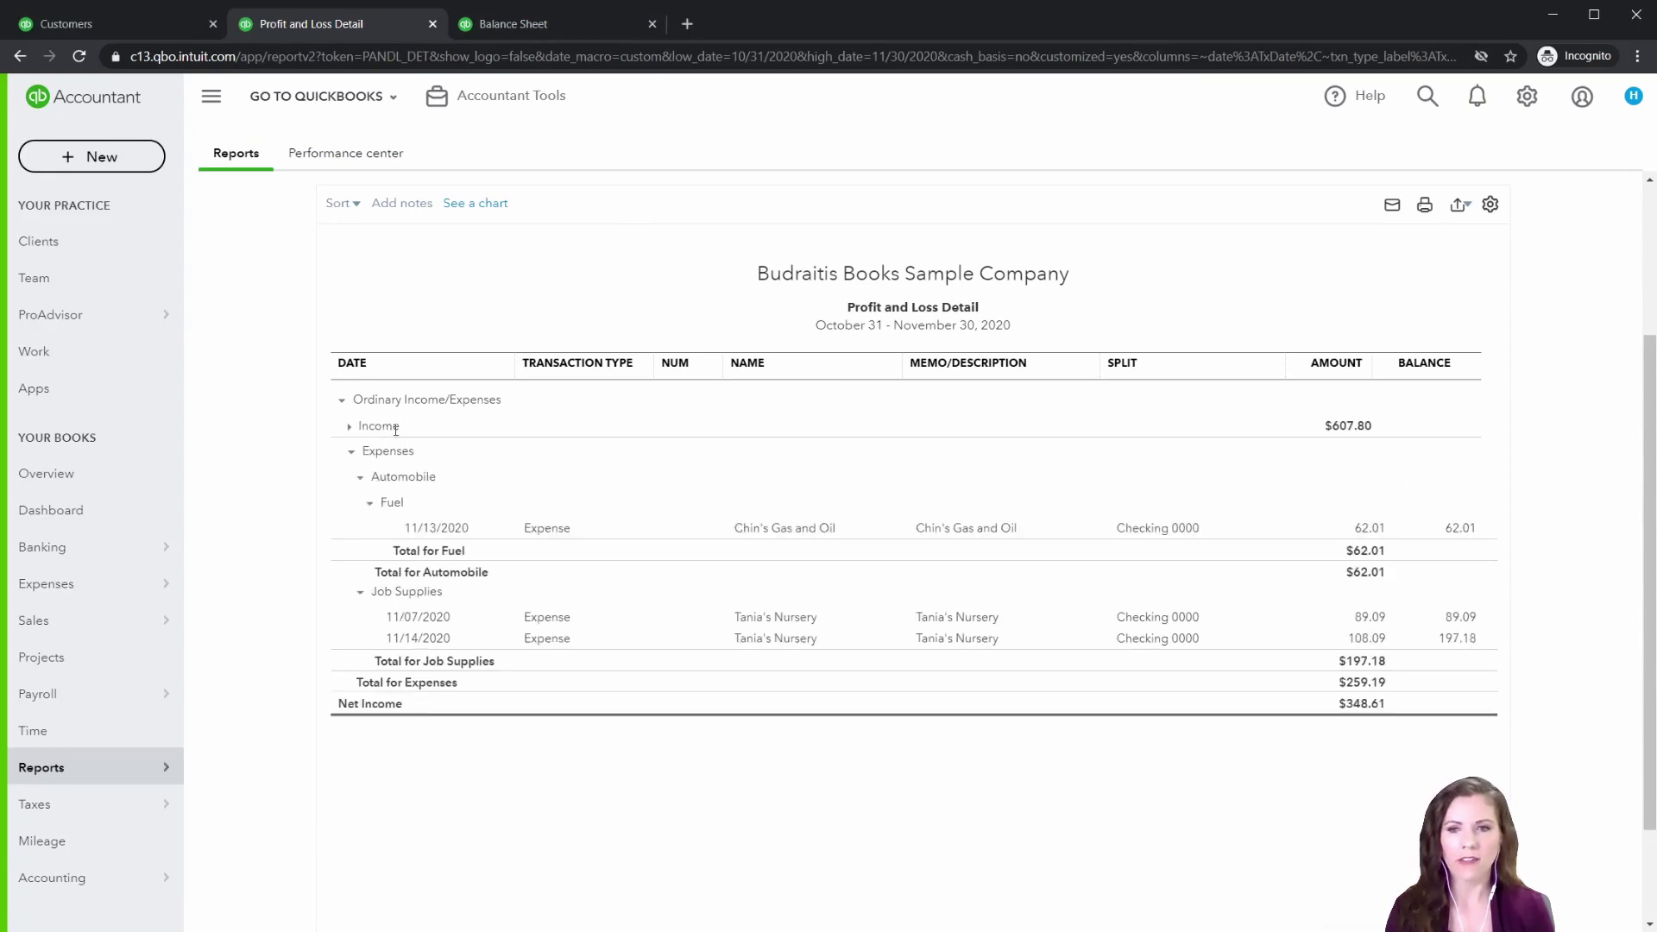
left_click(352, 427)
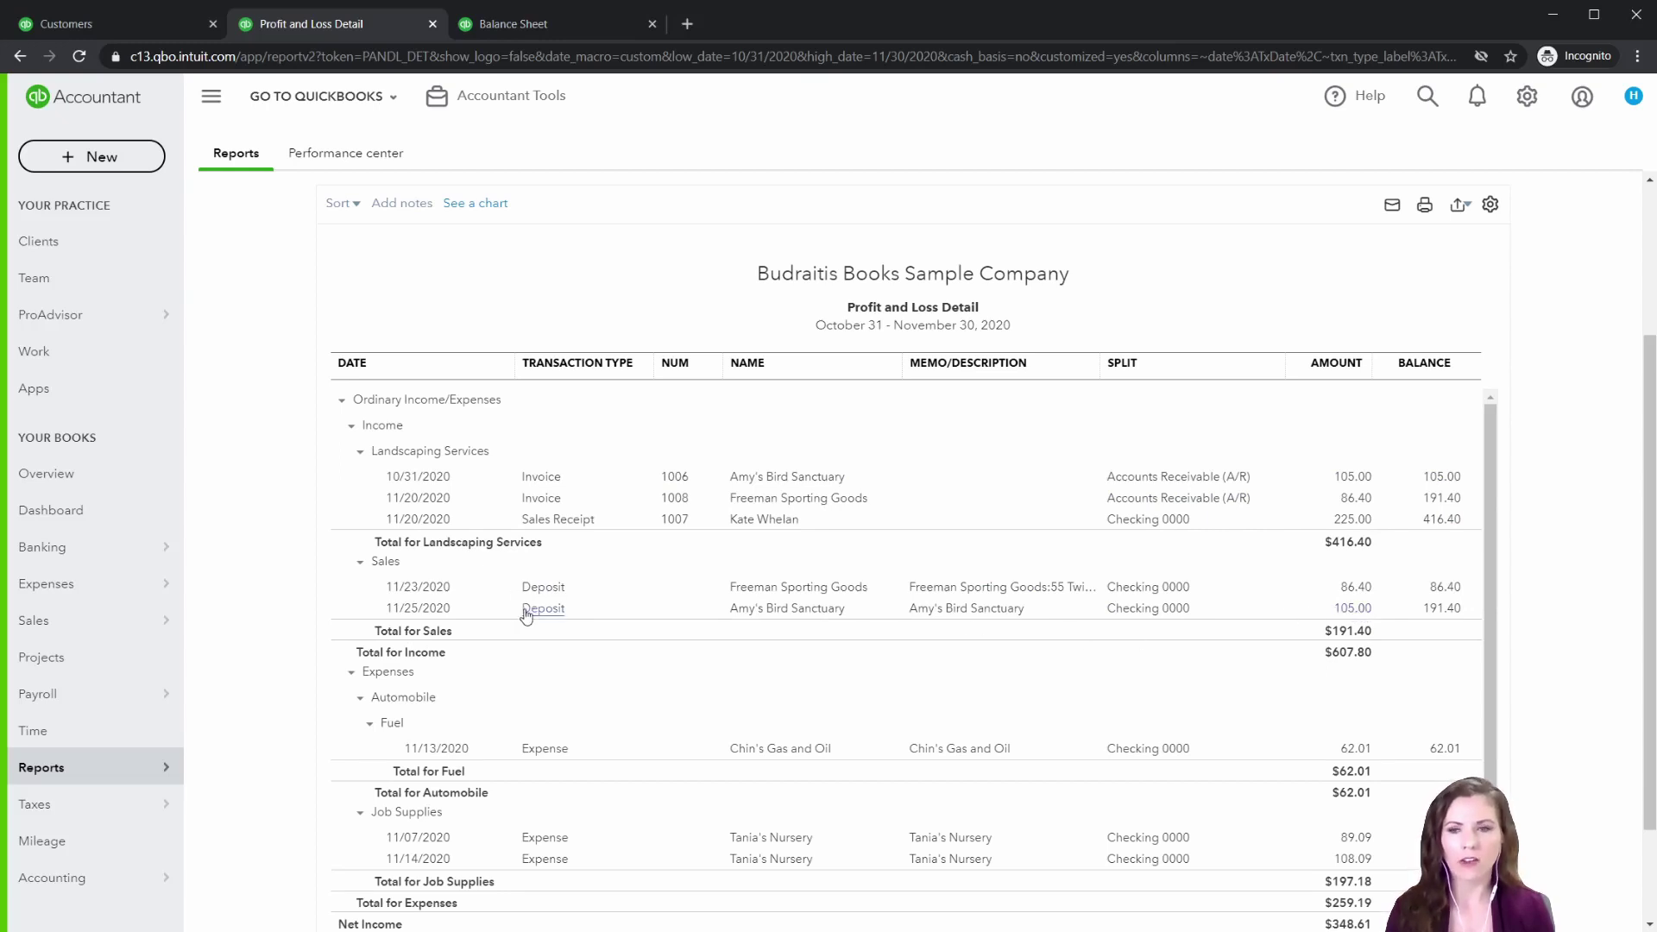
left_click(79, 61)
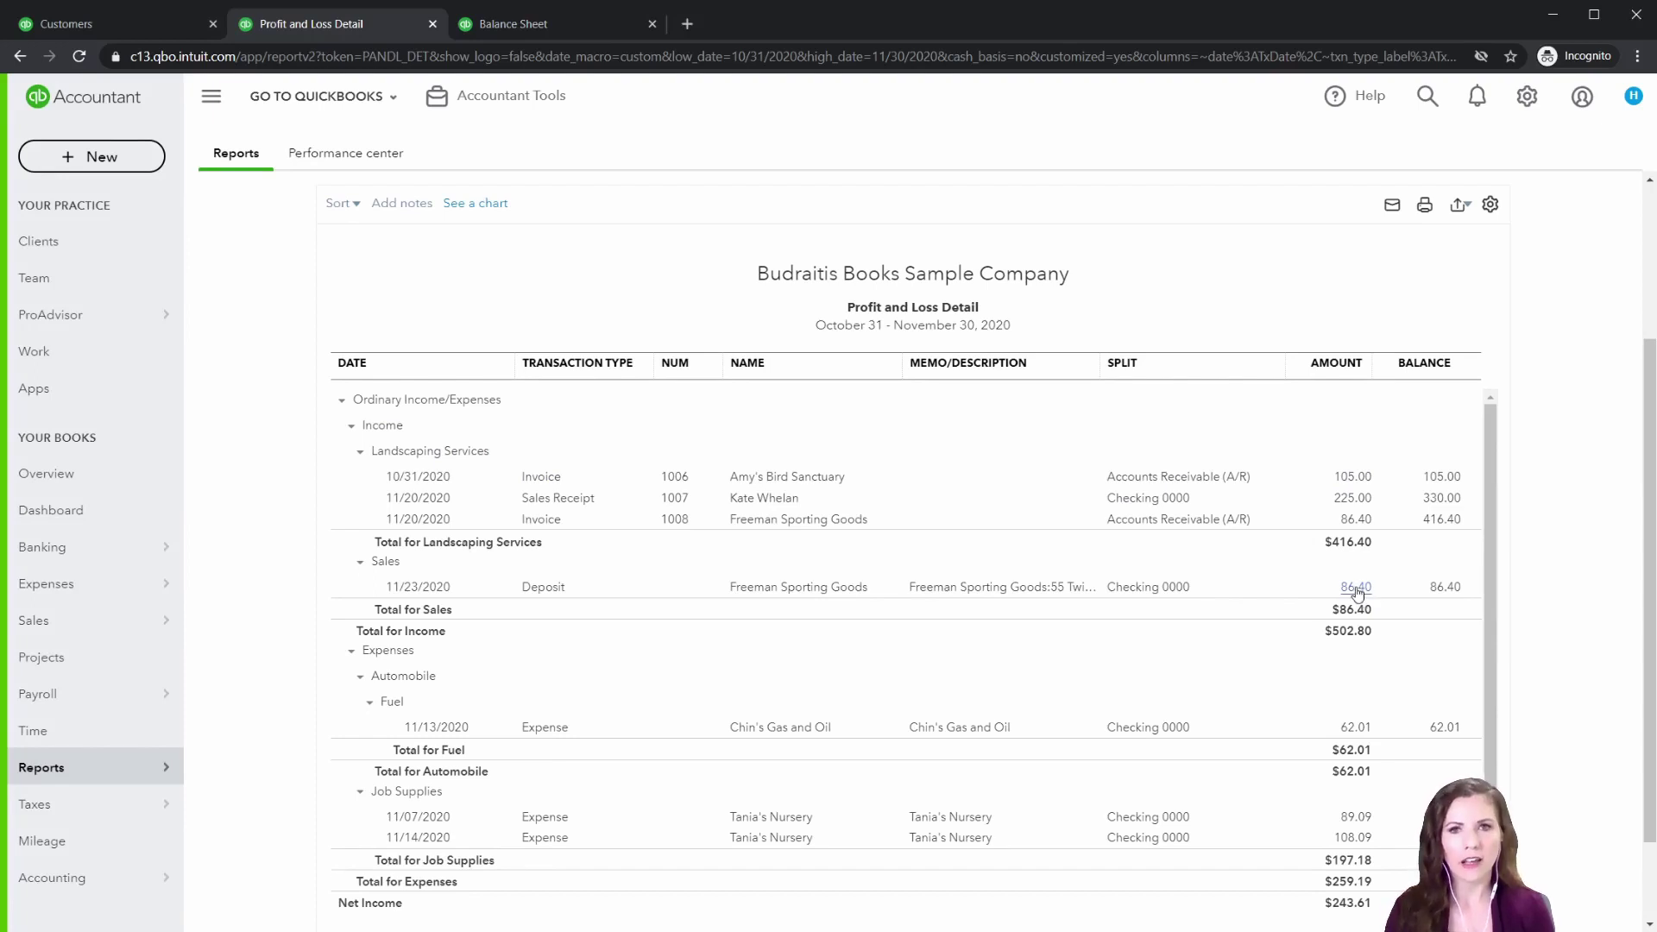
- Back in the reconciliation, open the 10/31/2020 transfer to Savings 1234, check its online banking match, and close it
left_click(110, 24)
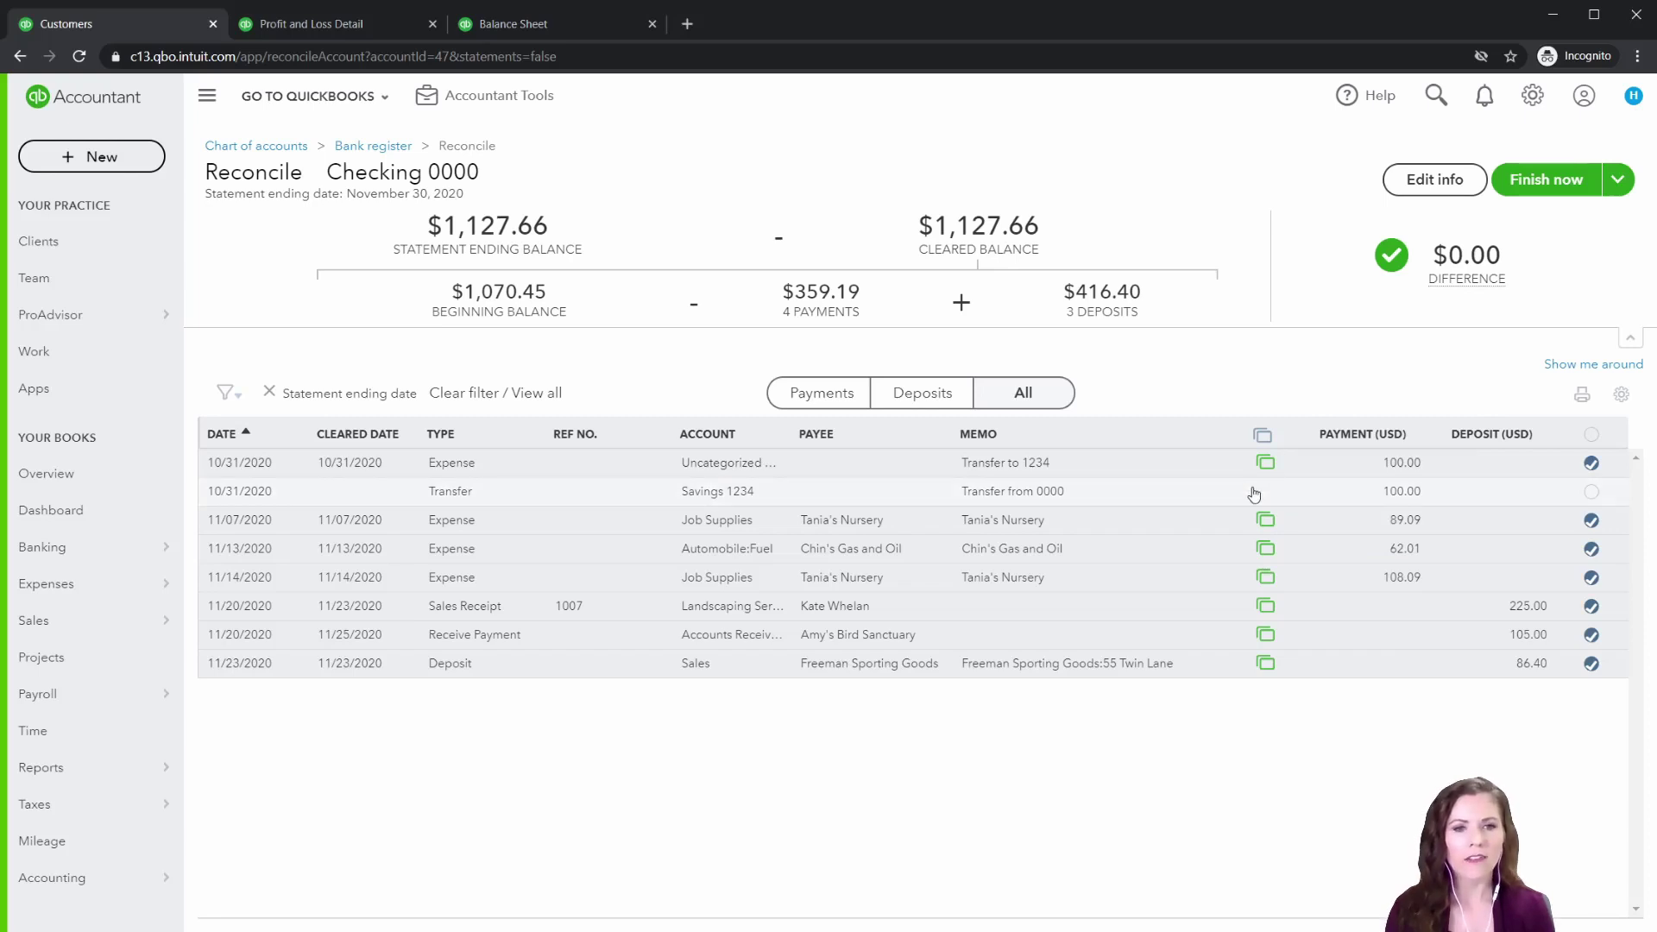
left_click(1027, 494)
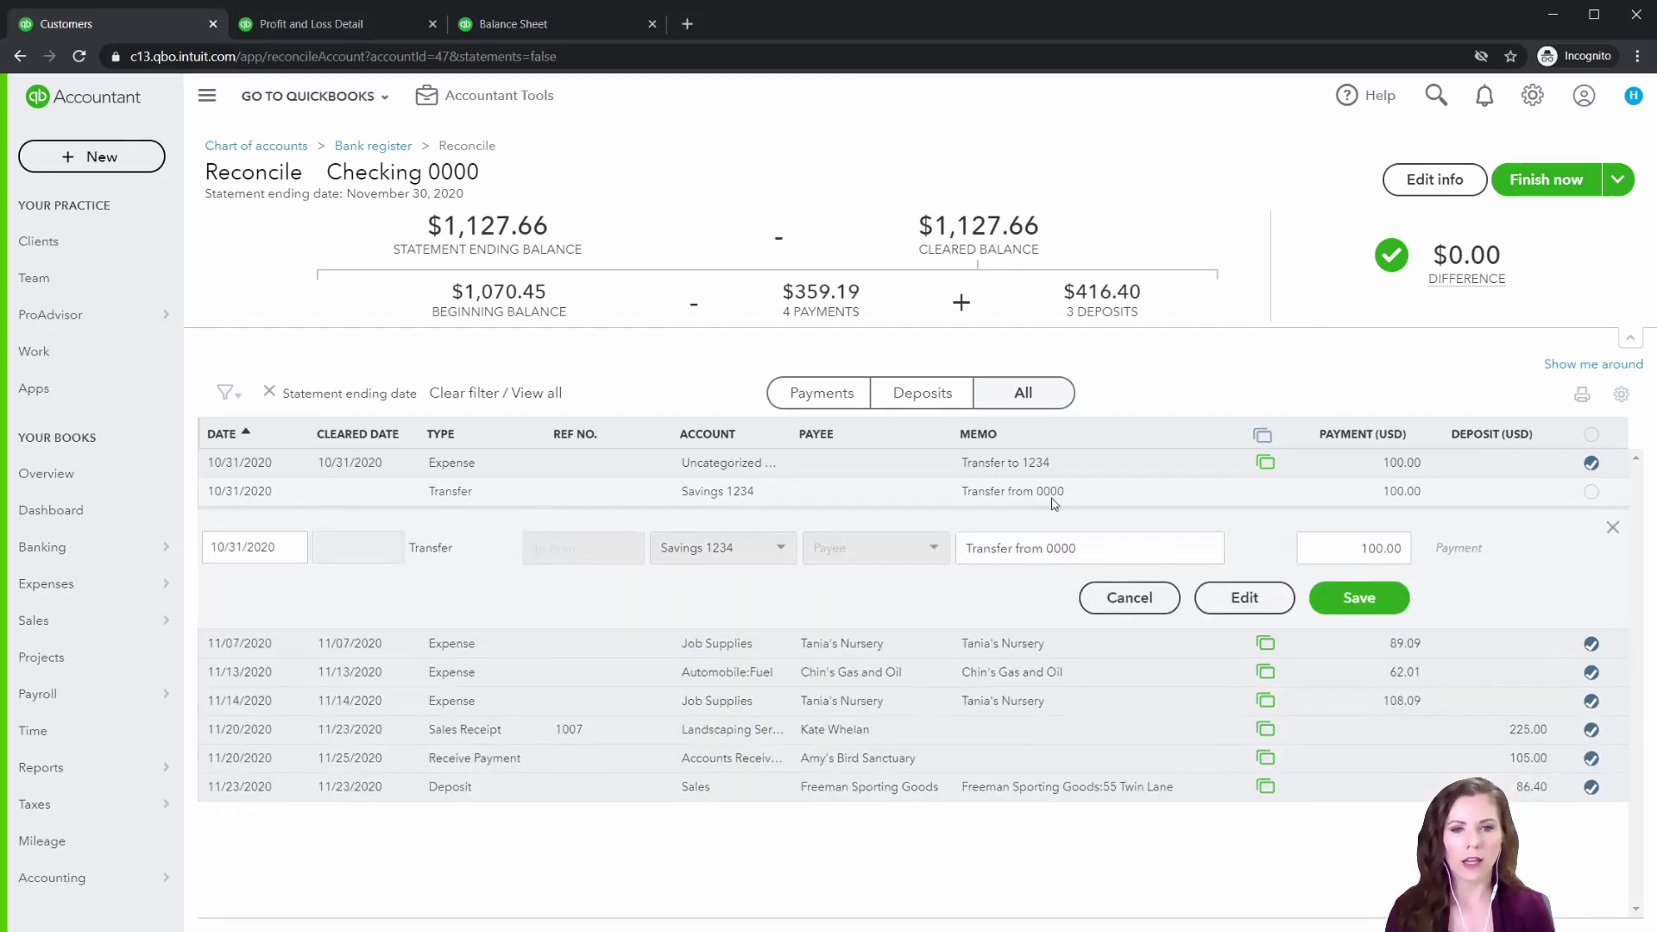
left_click(1244, 599)
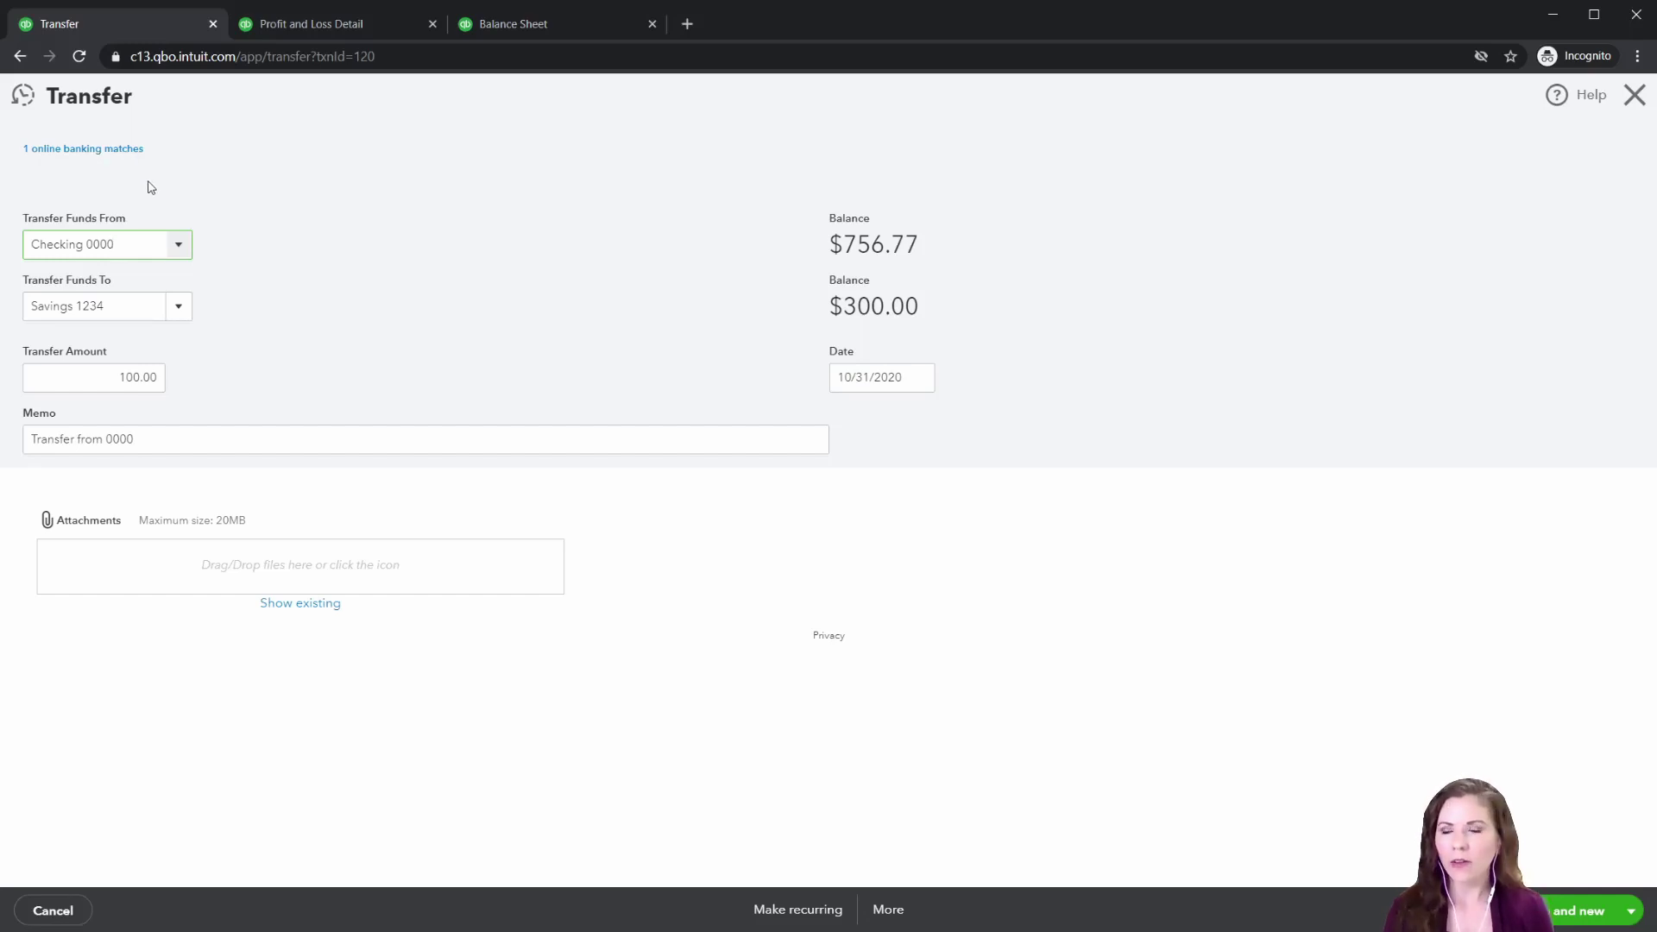
left_click(126, 151)
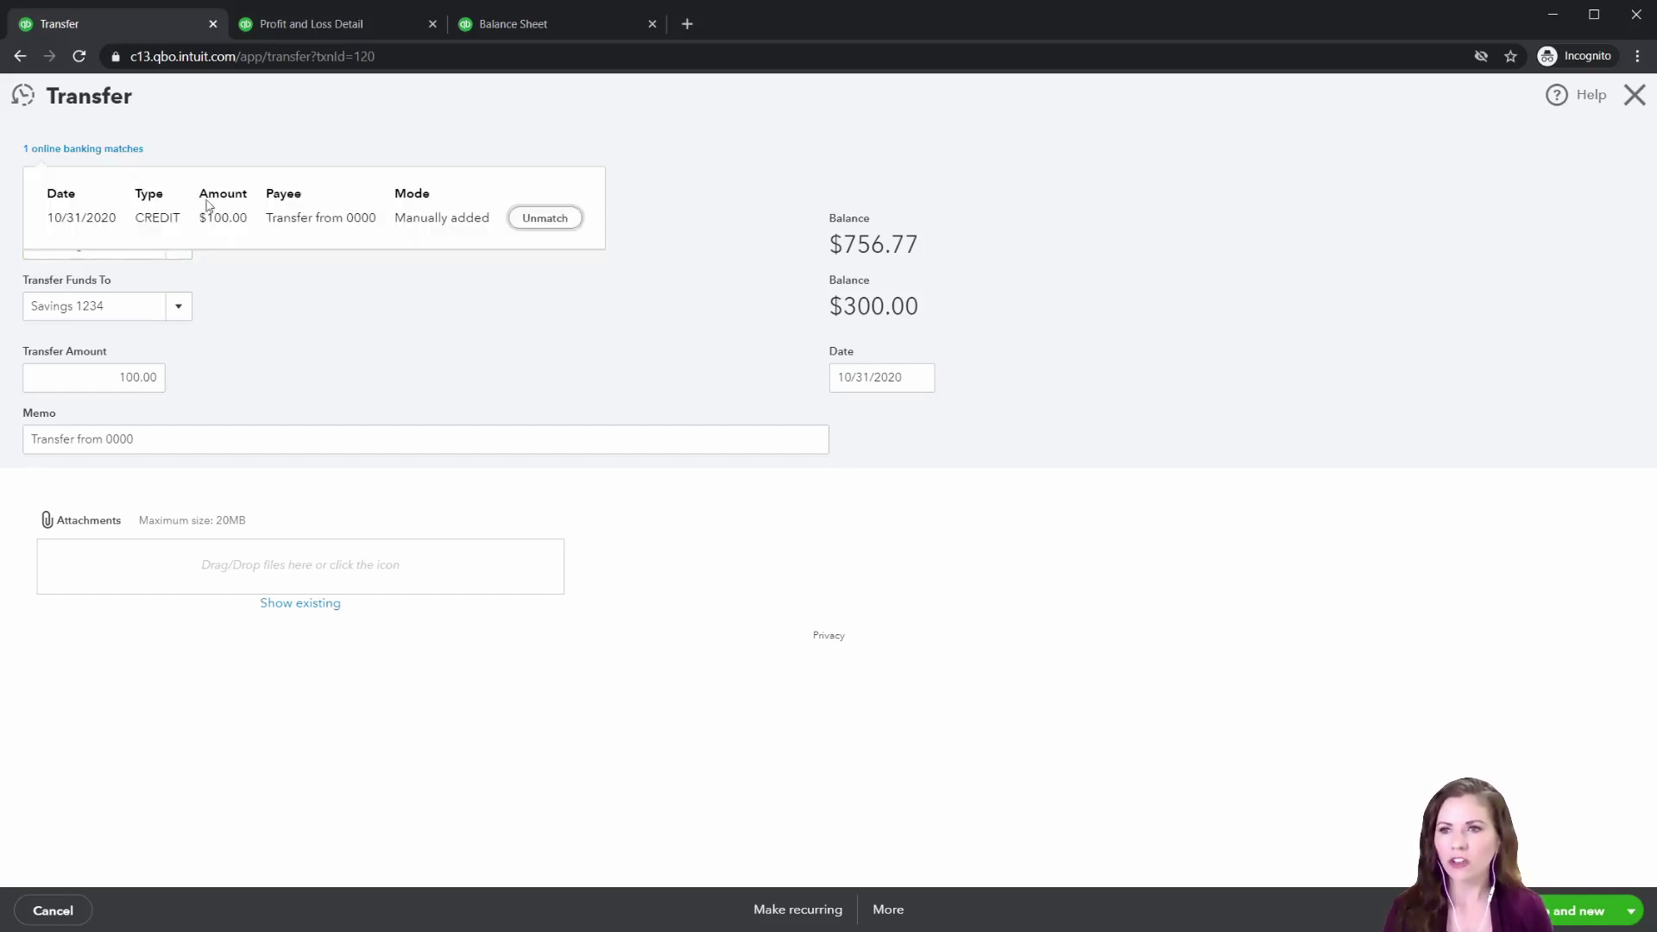
left_click(321, 347)
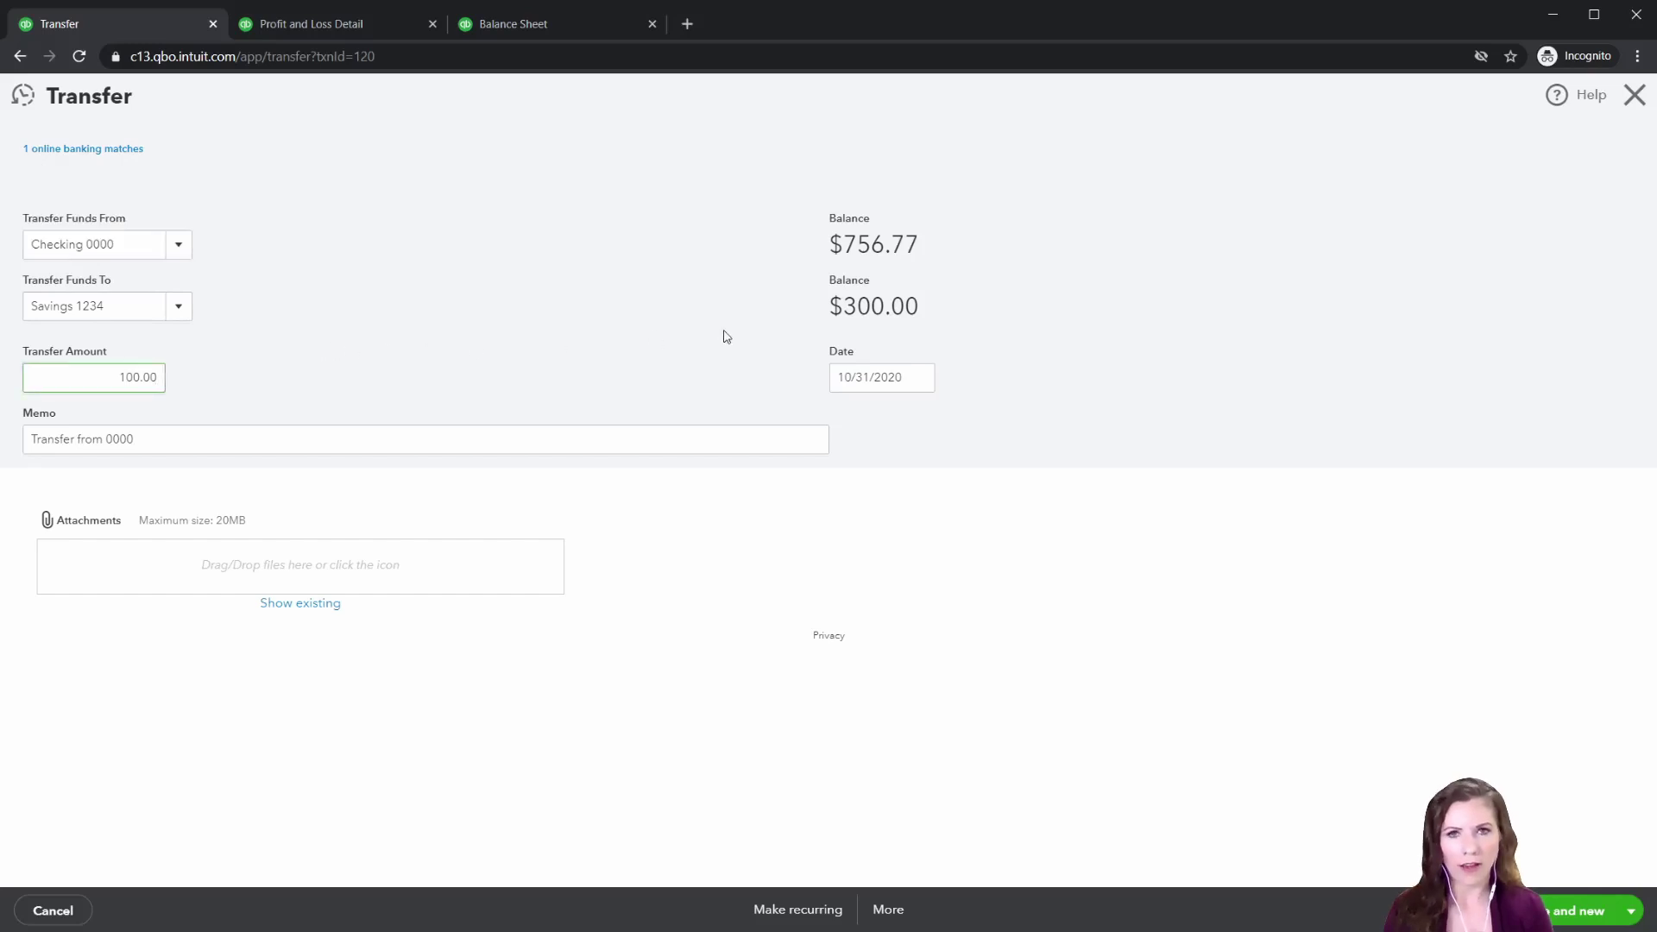
left_click(1645, 100)
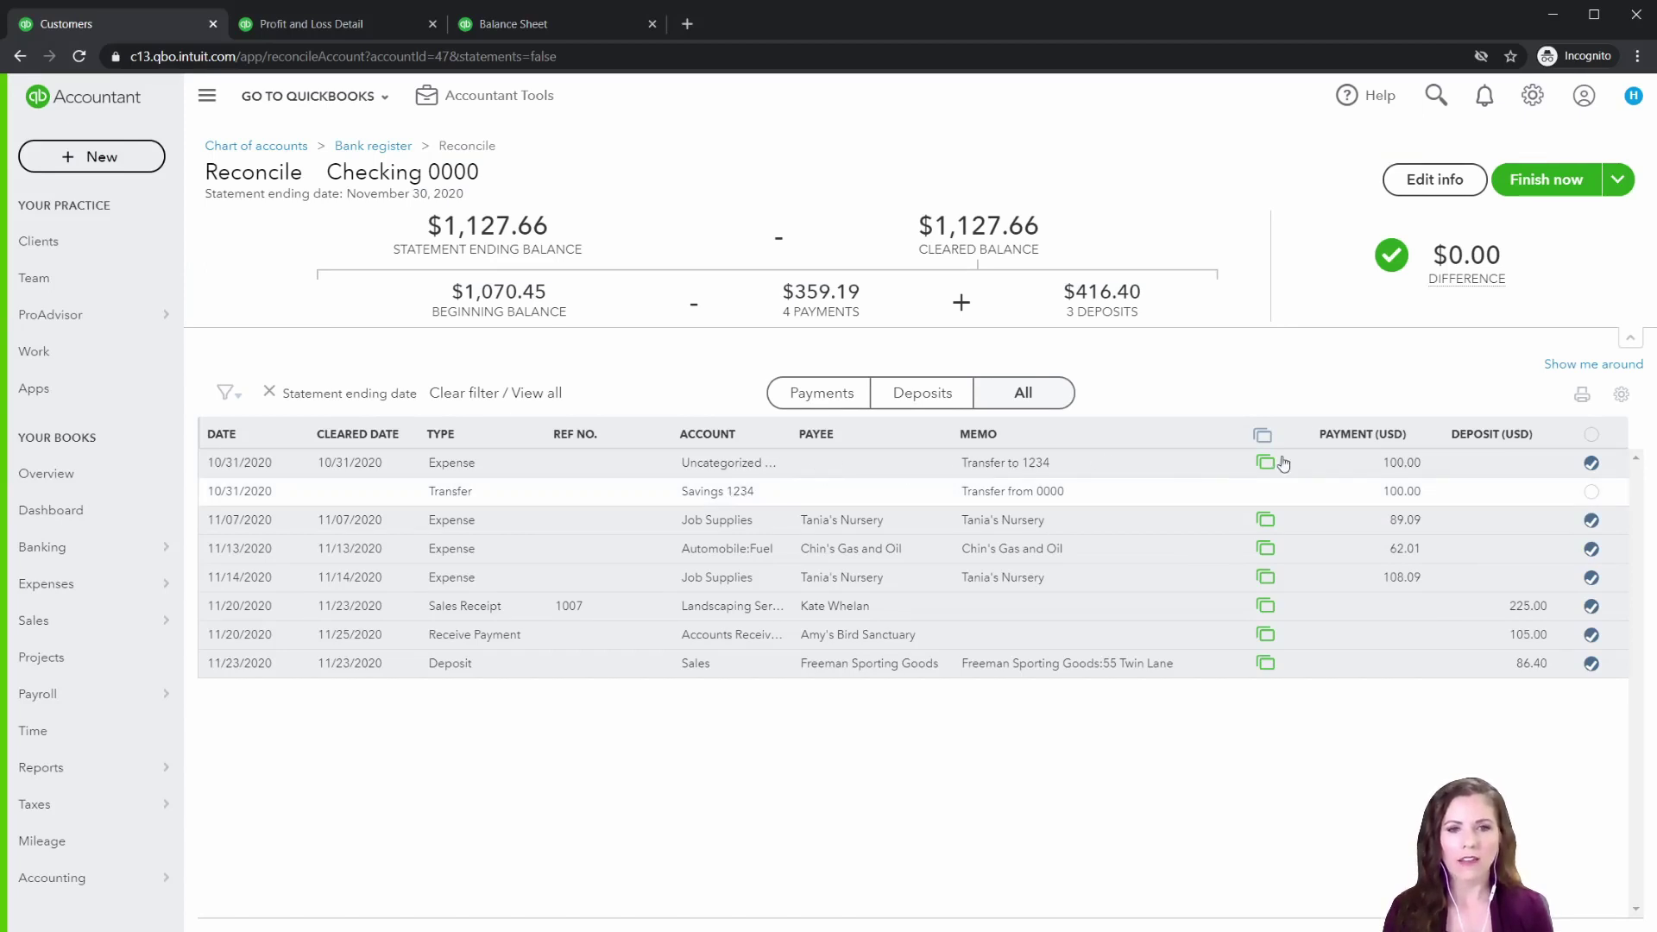
- Open the 10/31/2020 expense with memo "Transfer to 1234", compare its category with the Balance Sheet, and close it
left_click(1001, 471)
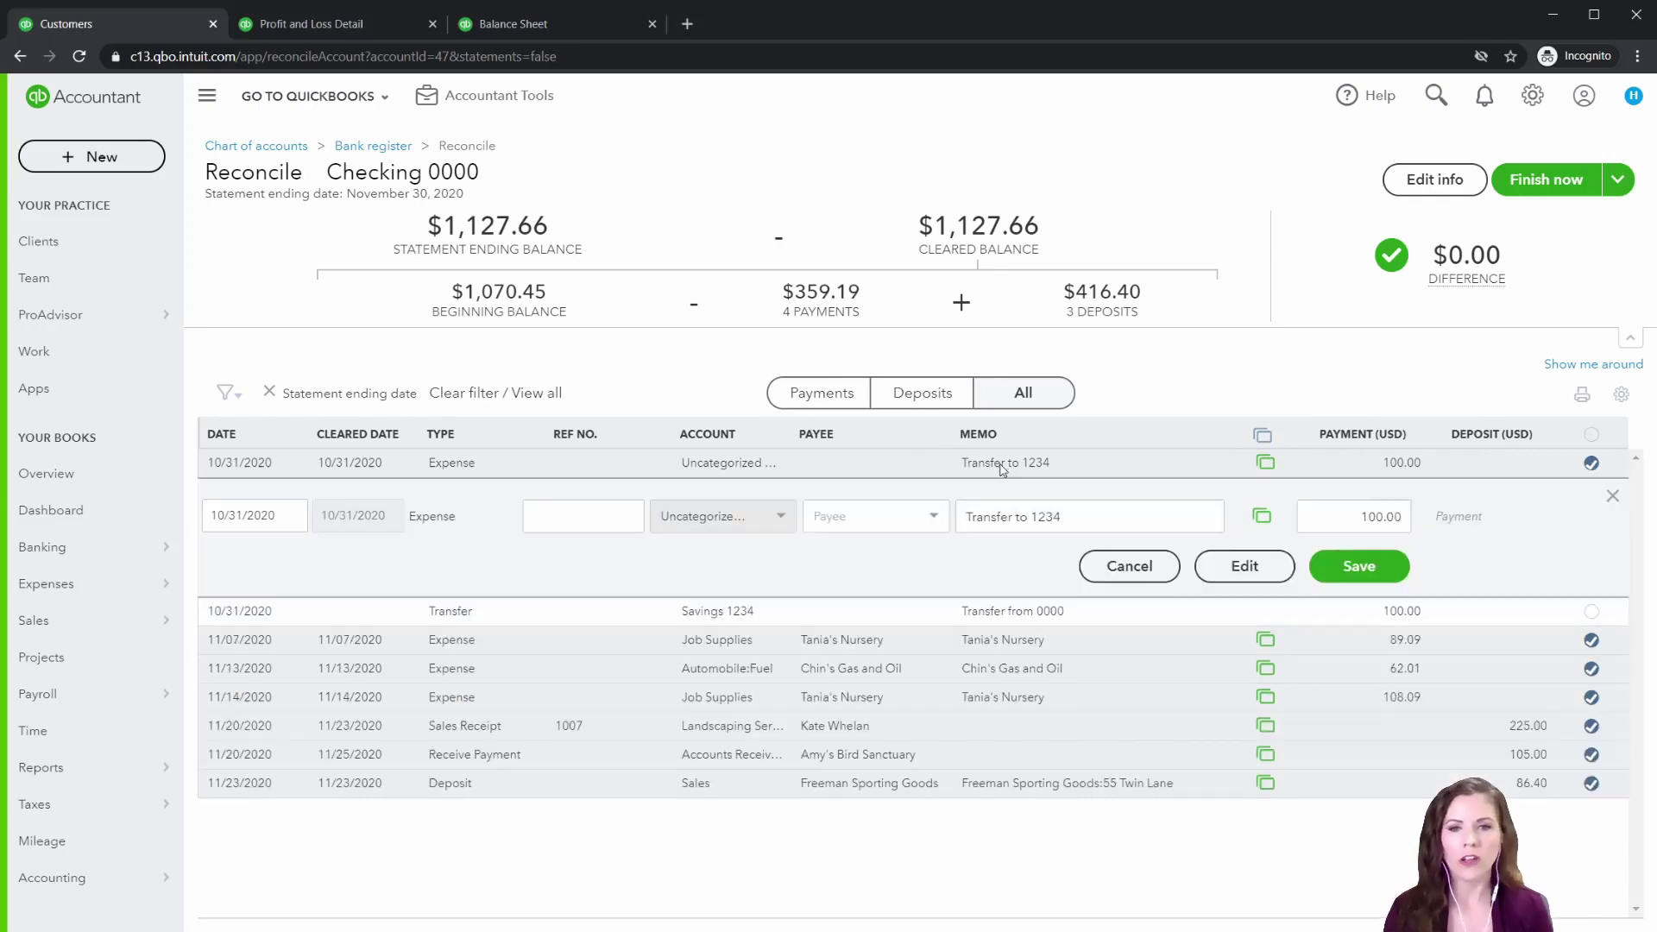
left_click(1220, 586)
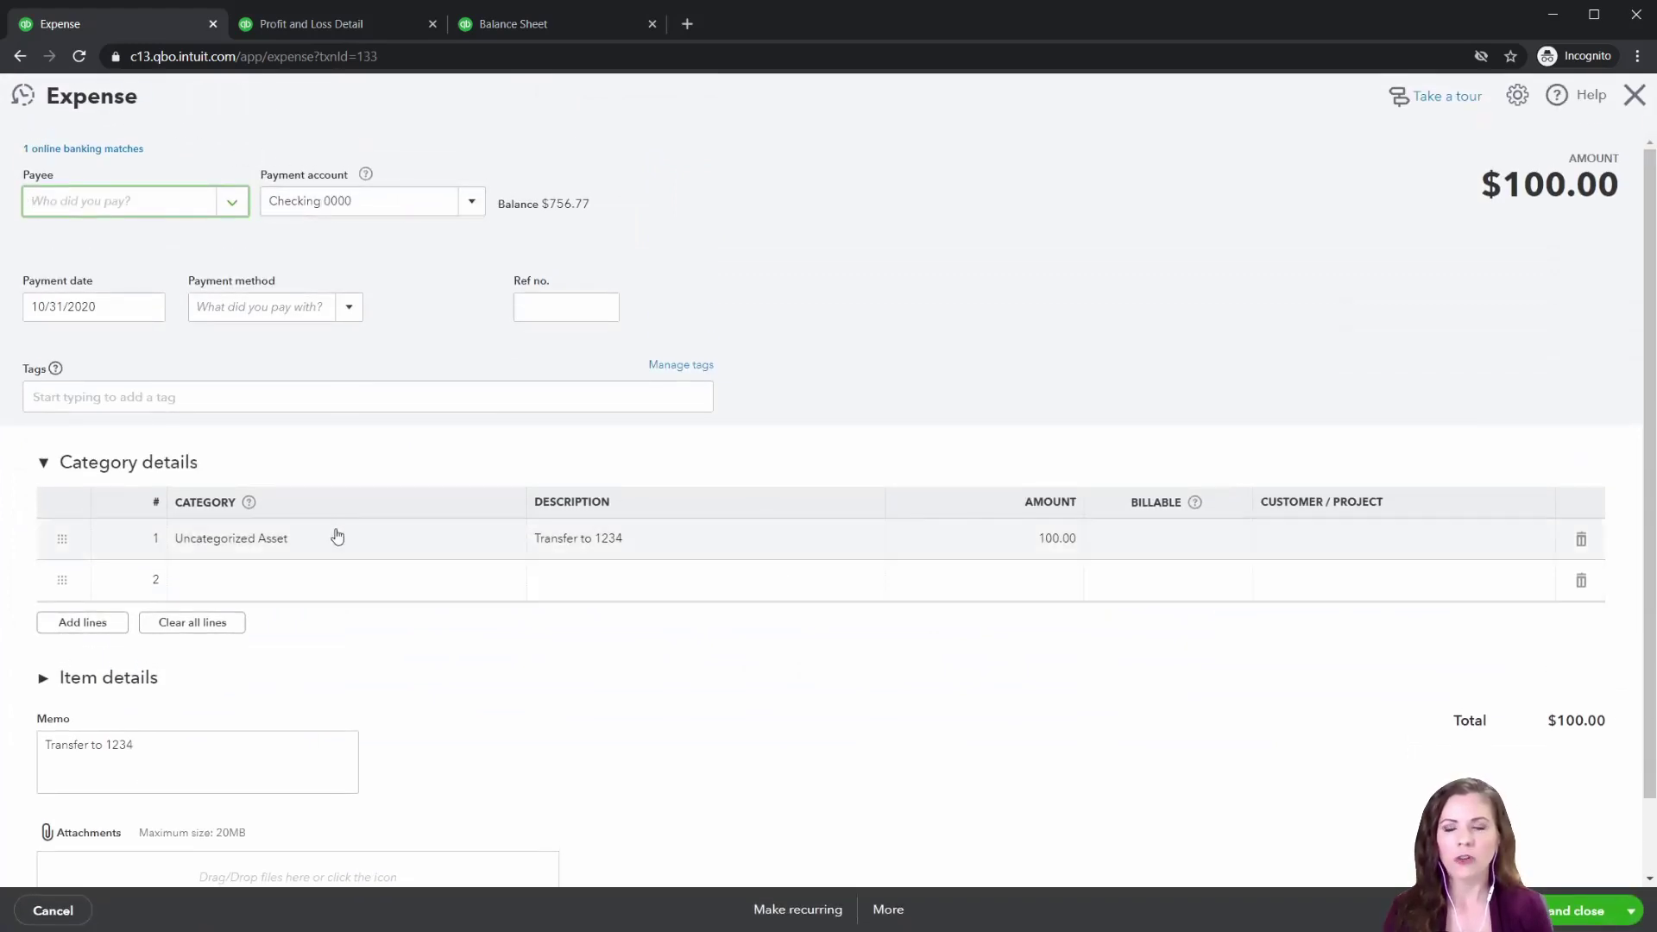
left_click(480, 26)
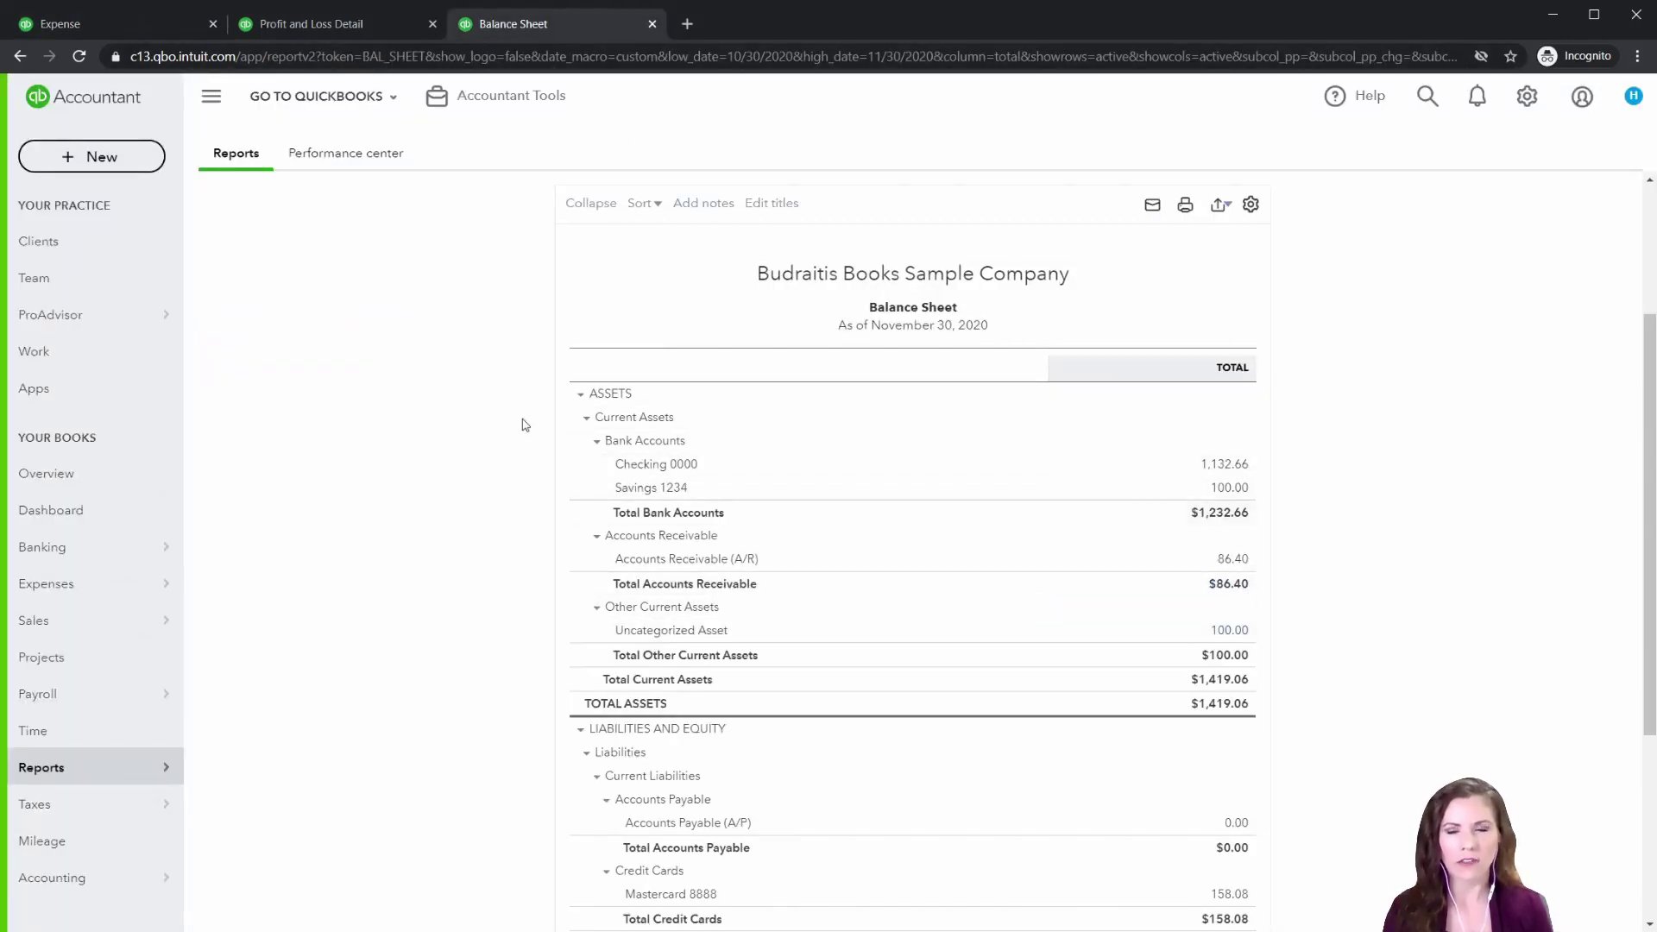
left_click(96, 21)
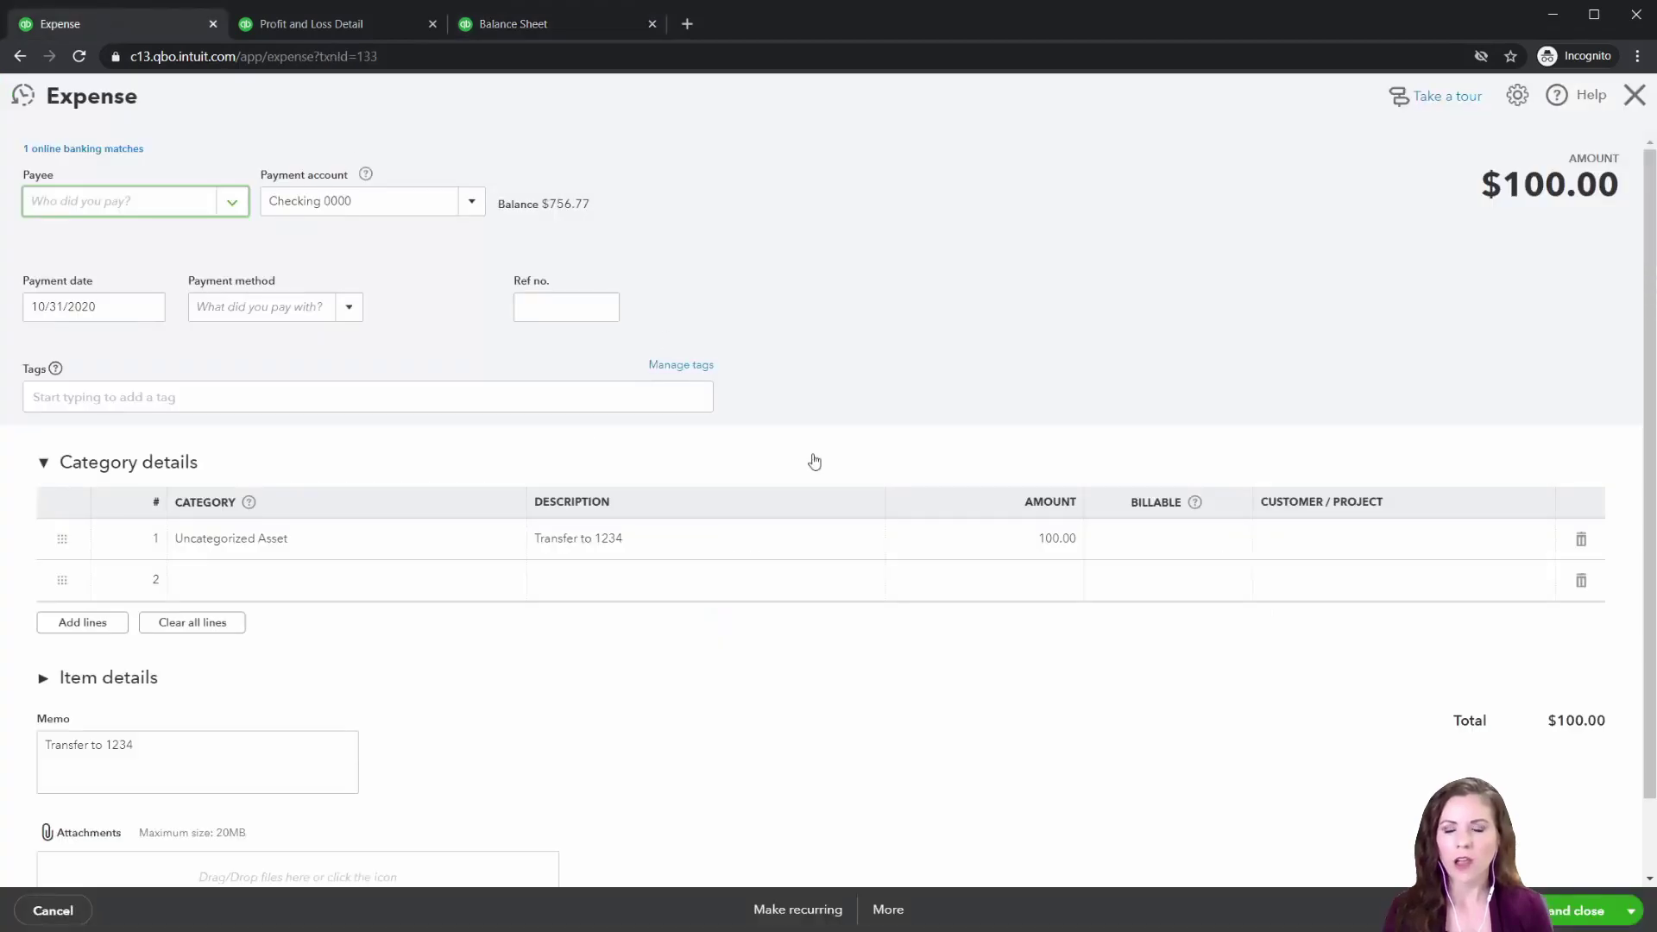
left_click(1634, 93)
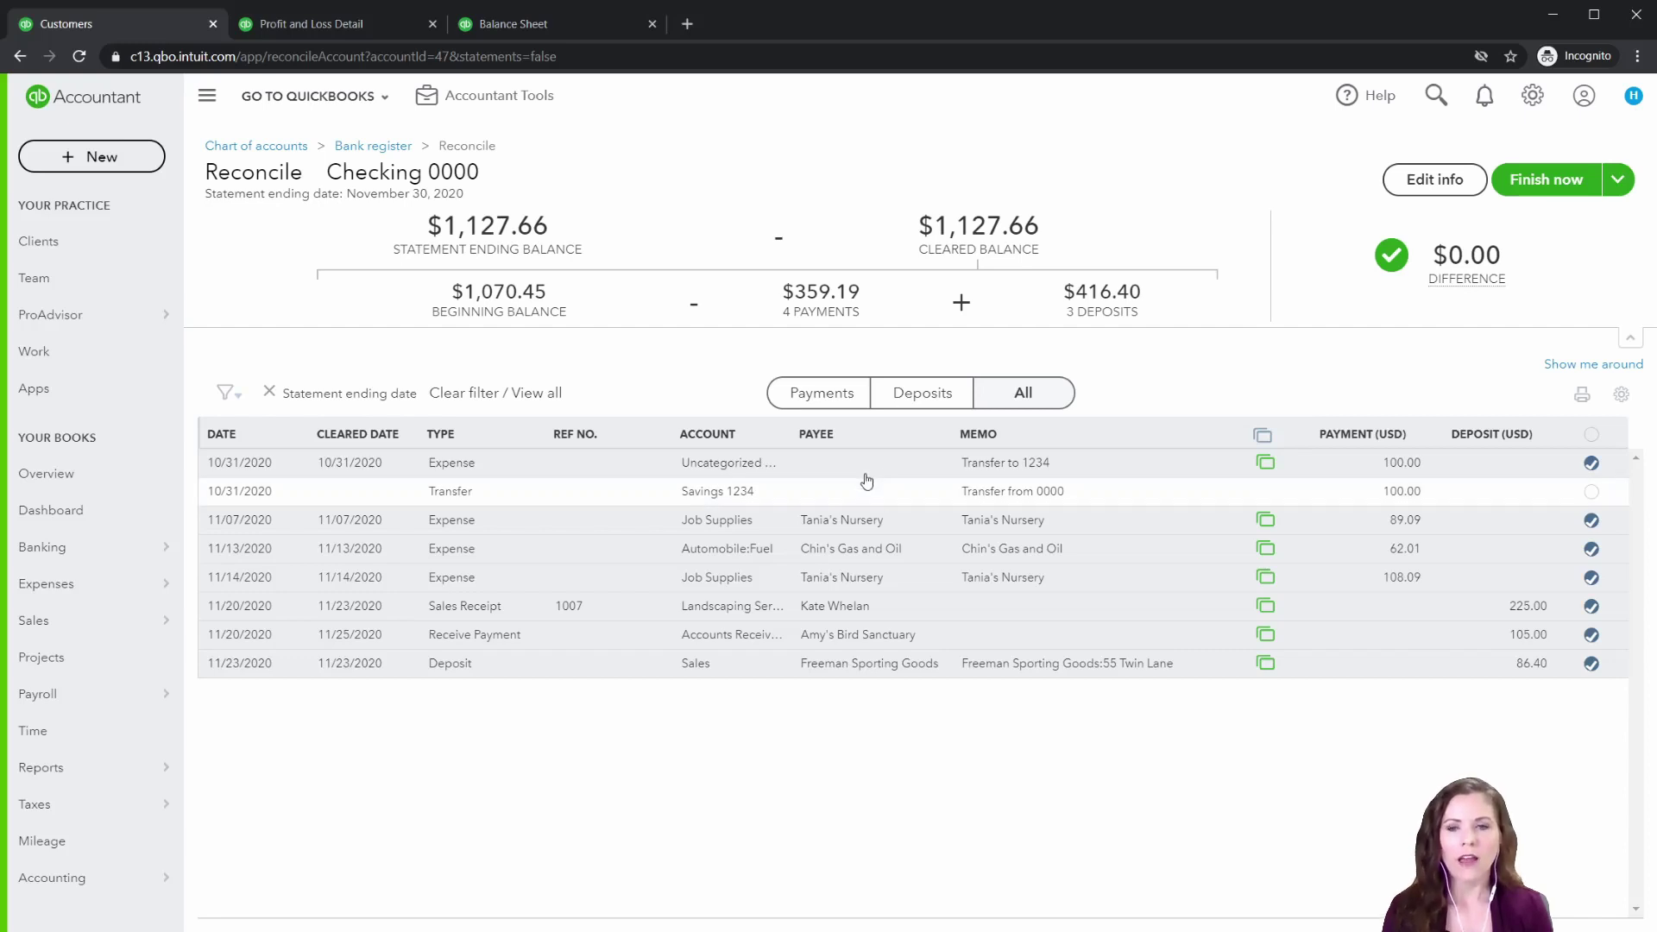
- Change the category of the 10/31/2020 "Transfer to 1234" expense to Savings 1234 and save it
left_click(744, 475)
left_click(1230, 570)
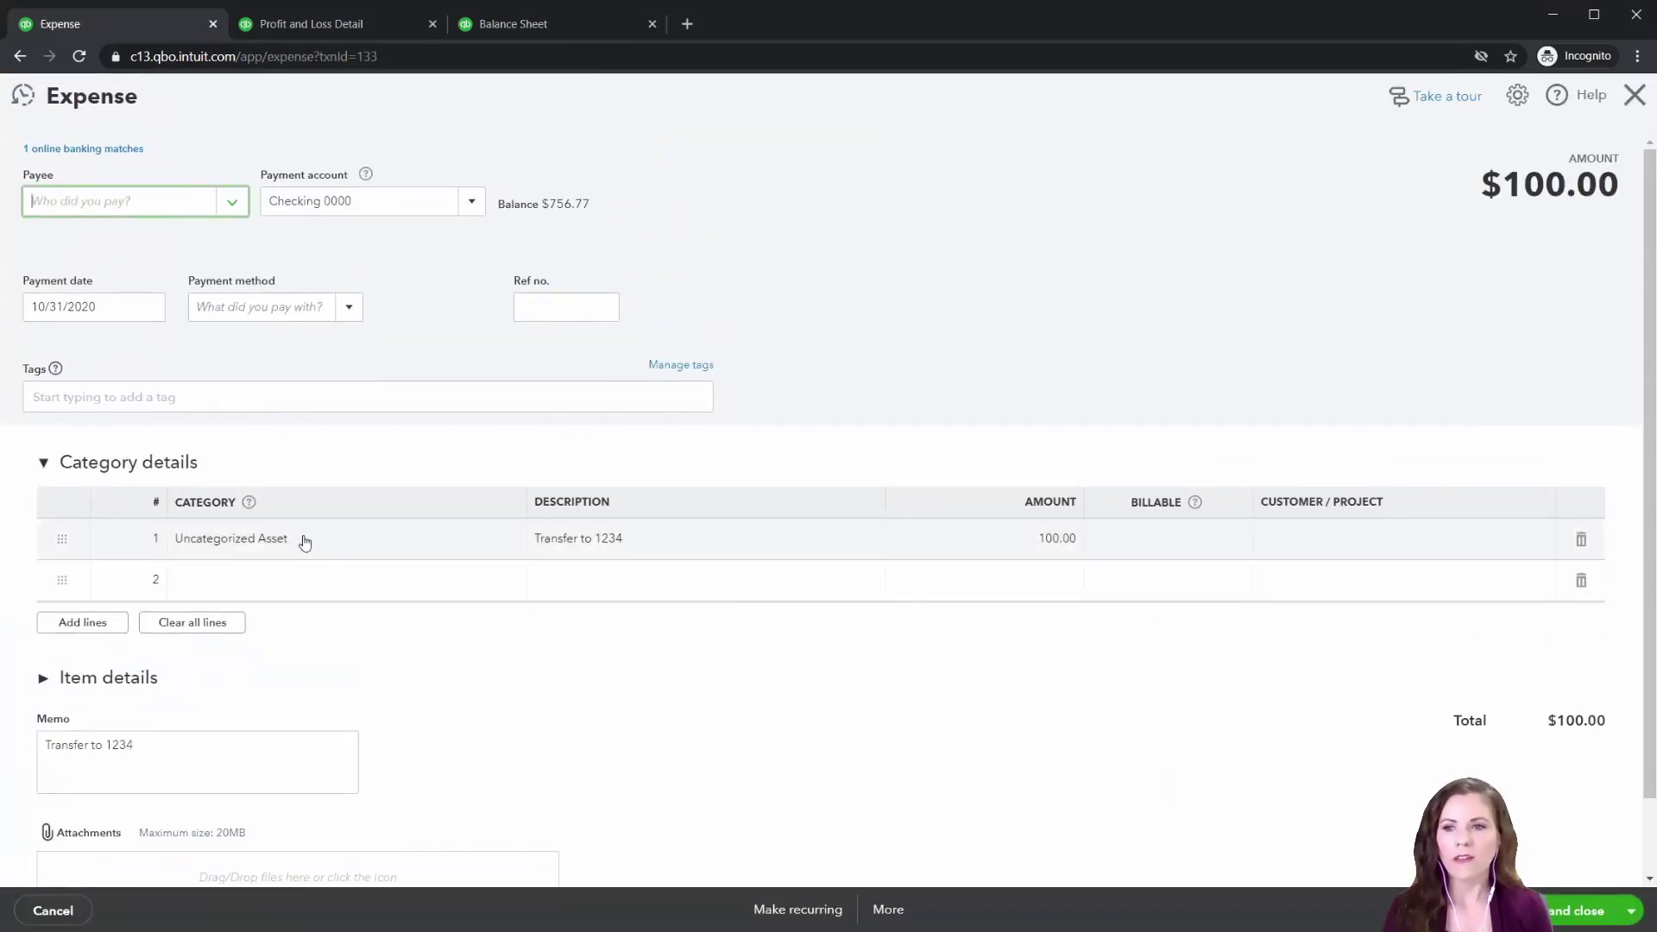
left_click(302, 537)
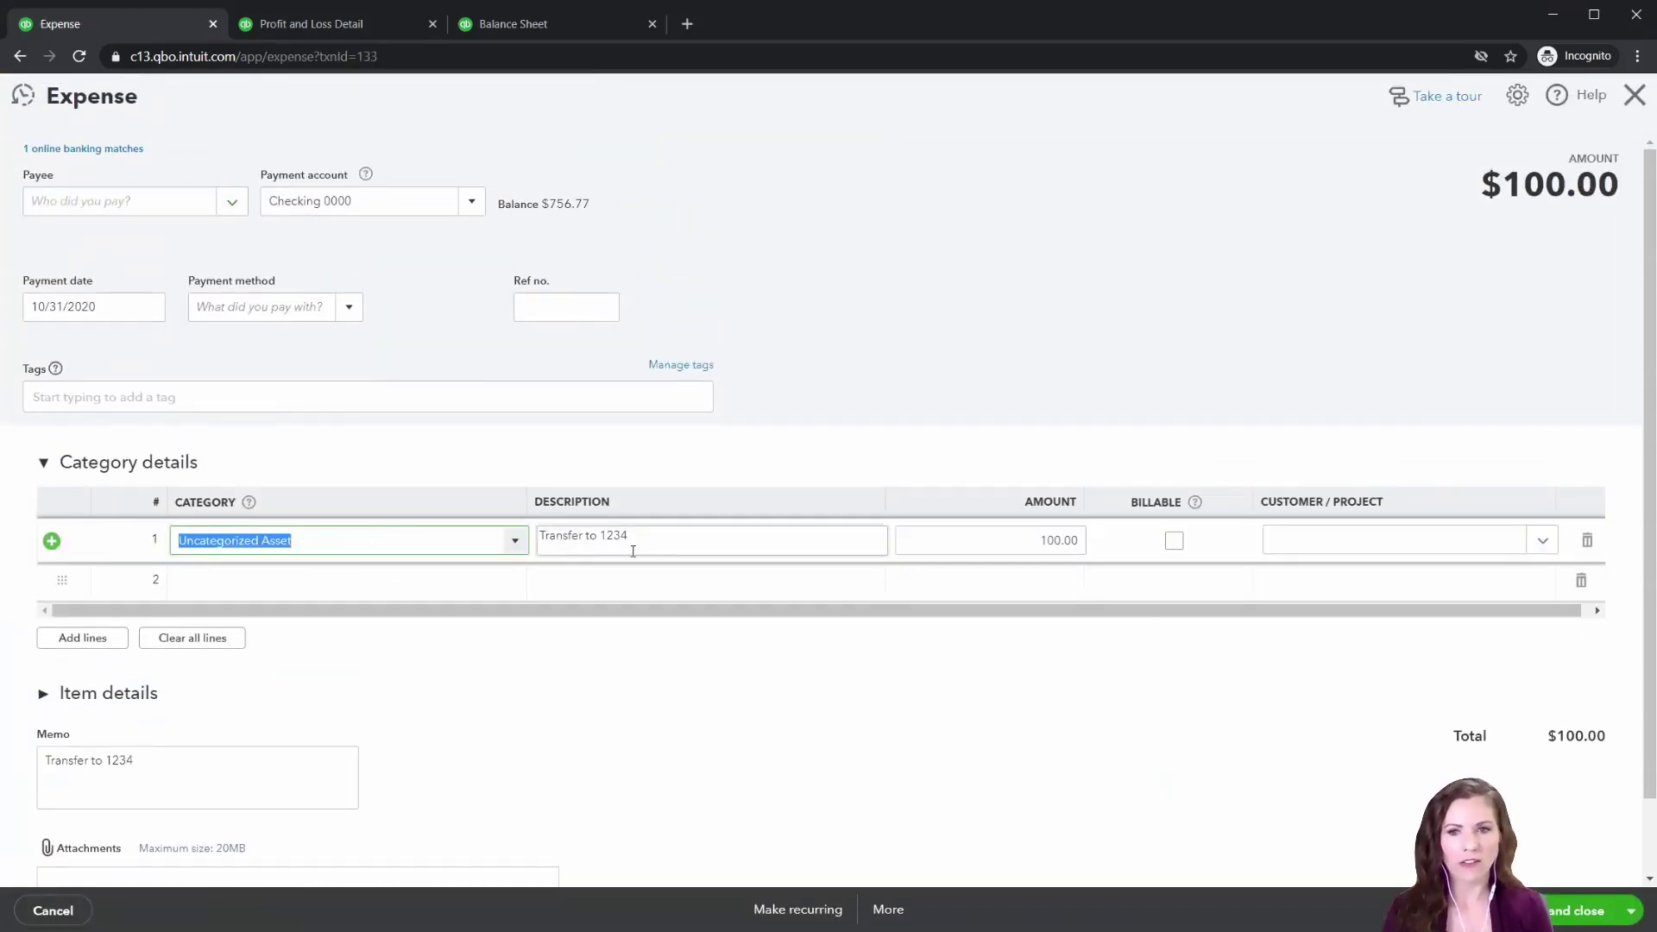
type("1234")
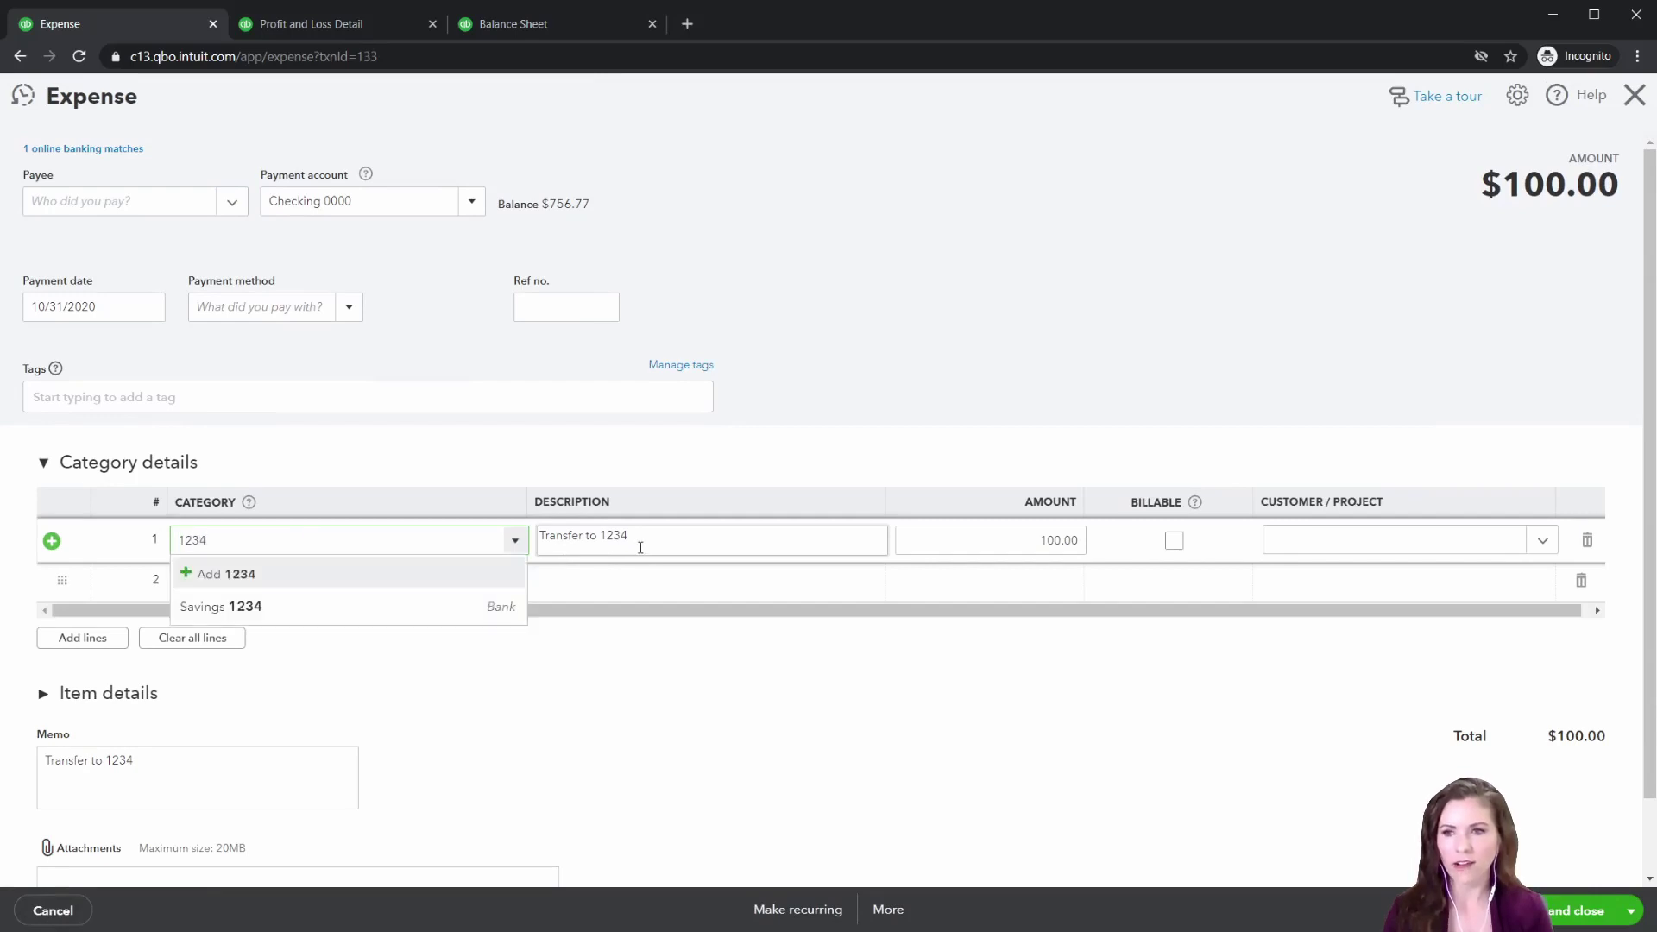
left_click(334, 604)
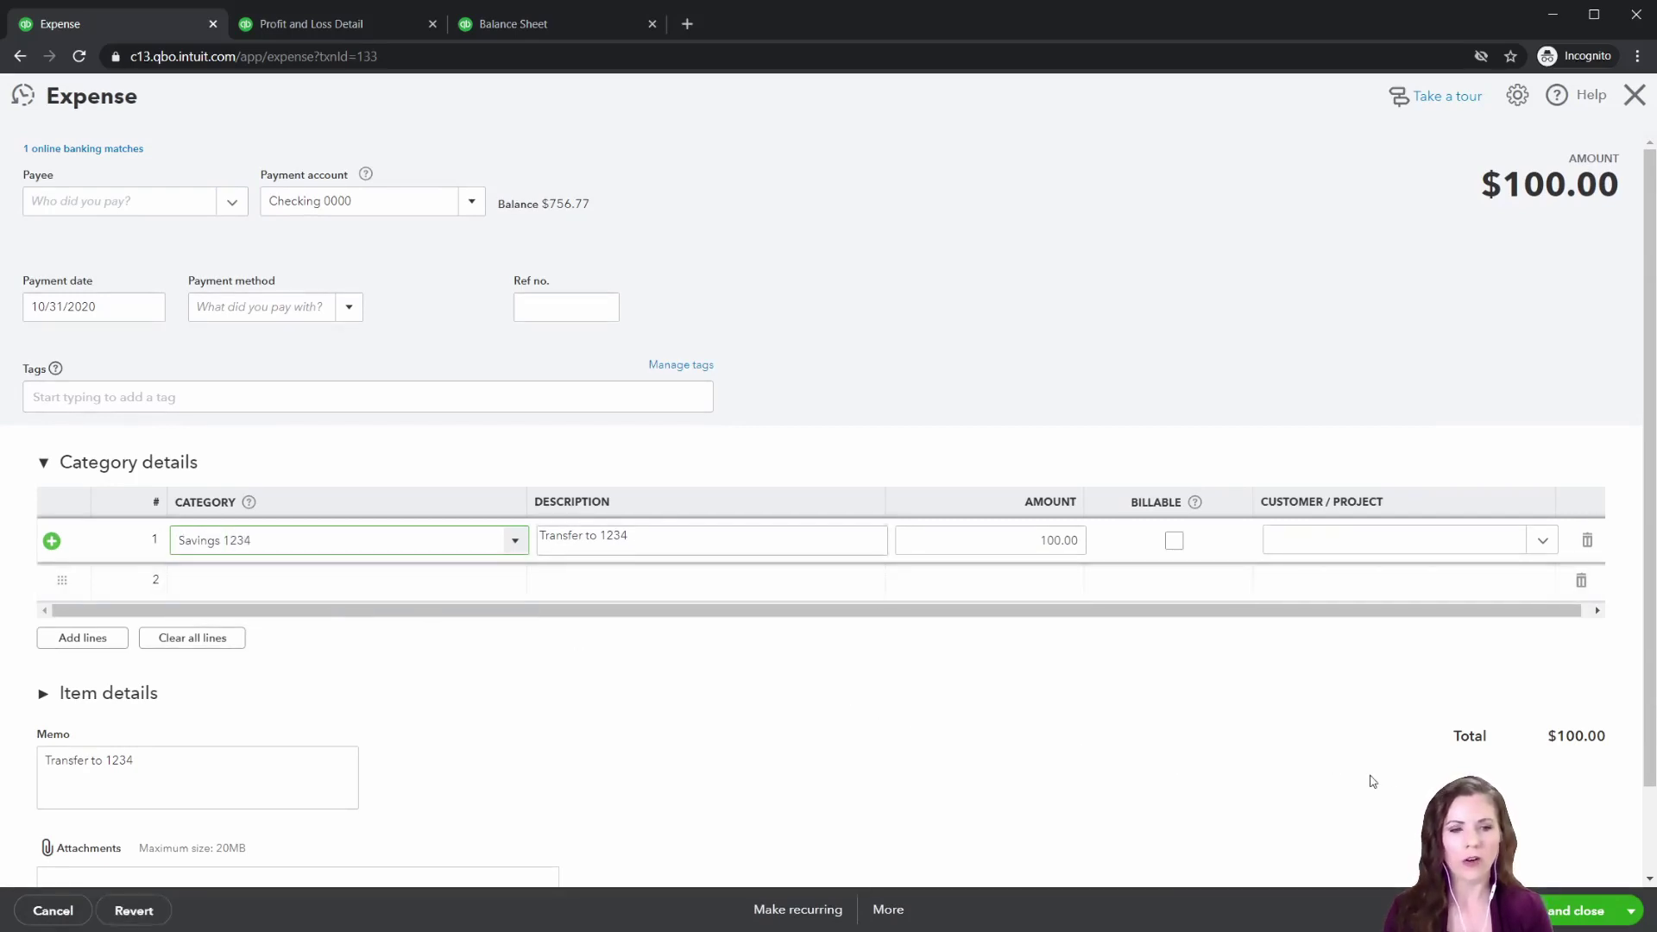
left_click(1579, 910)
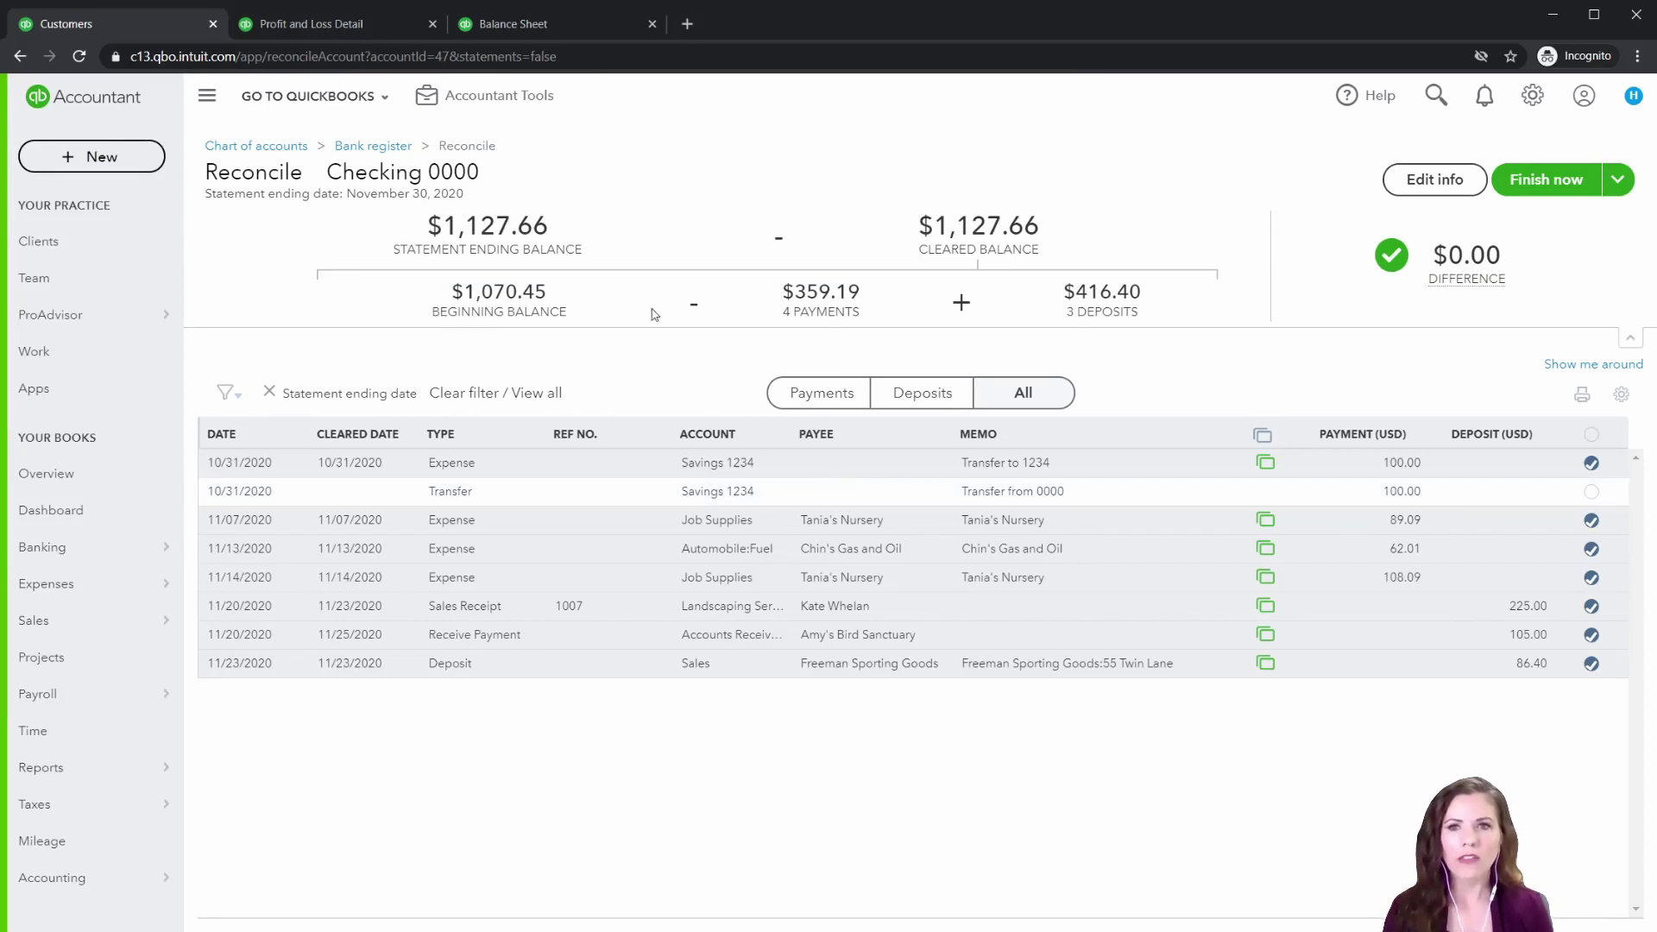
- Review the bank account balances in the Balance Sheet report, return to the reconciliation, and expand the 10/31/2020 transfer to Savings 1234
left_click(500, 25)
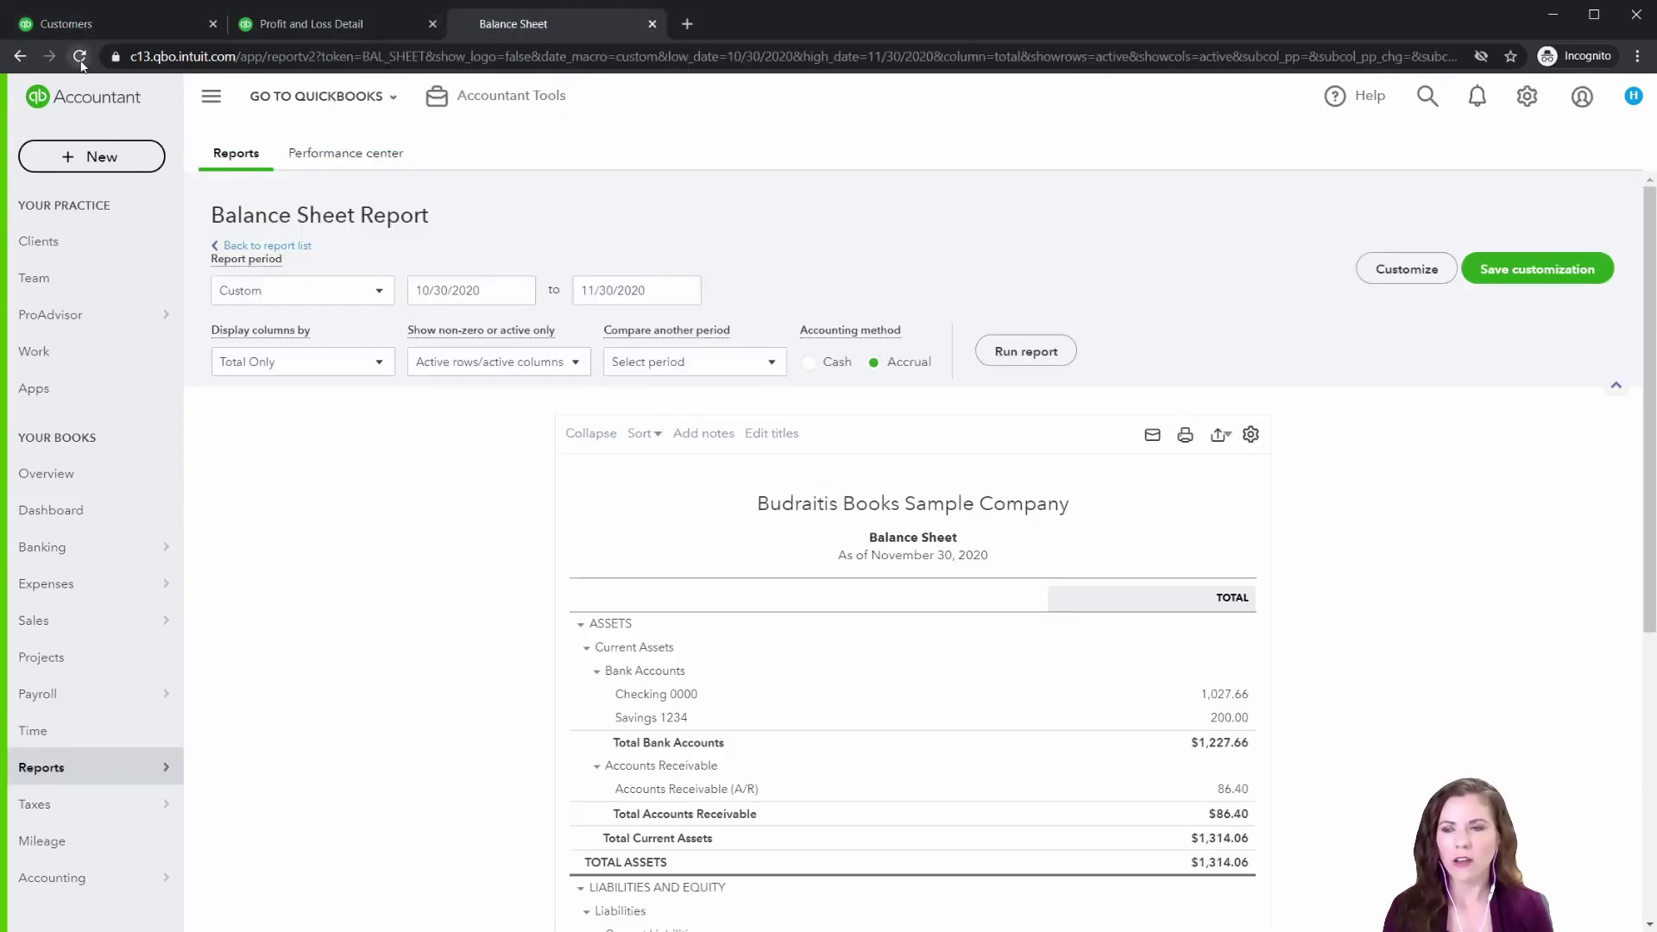
key("ctrl+Tab")
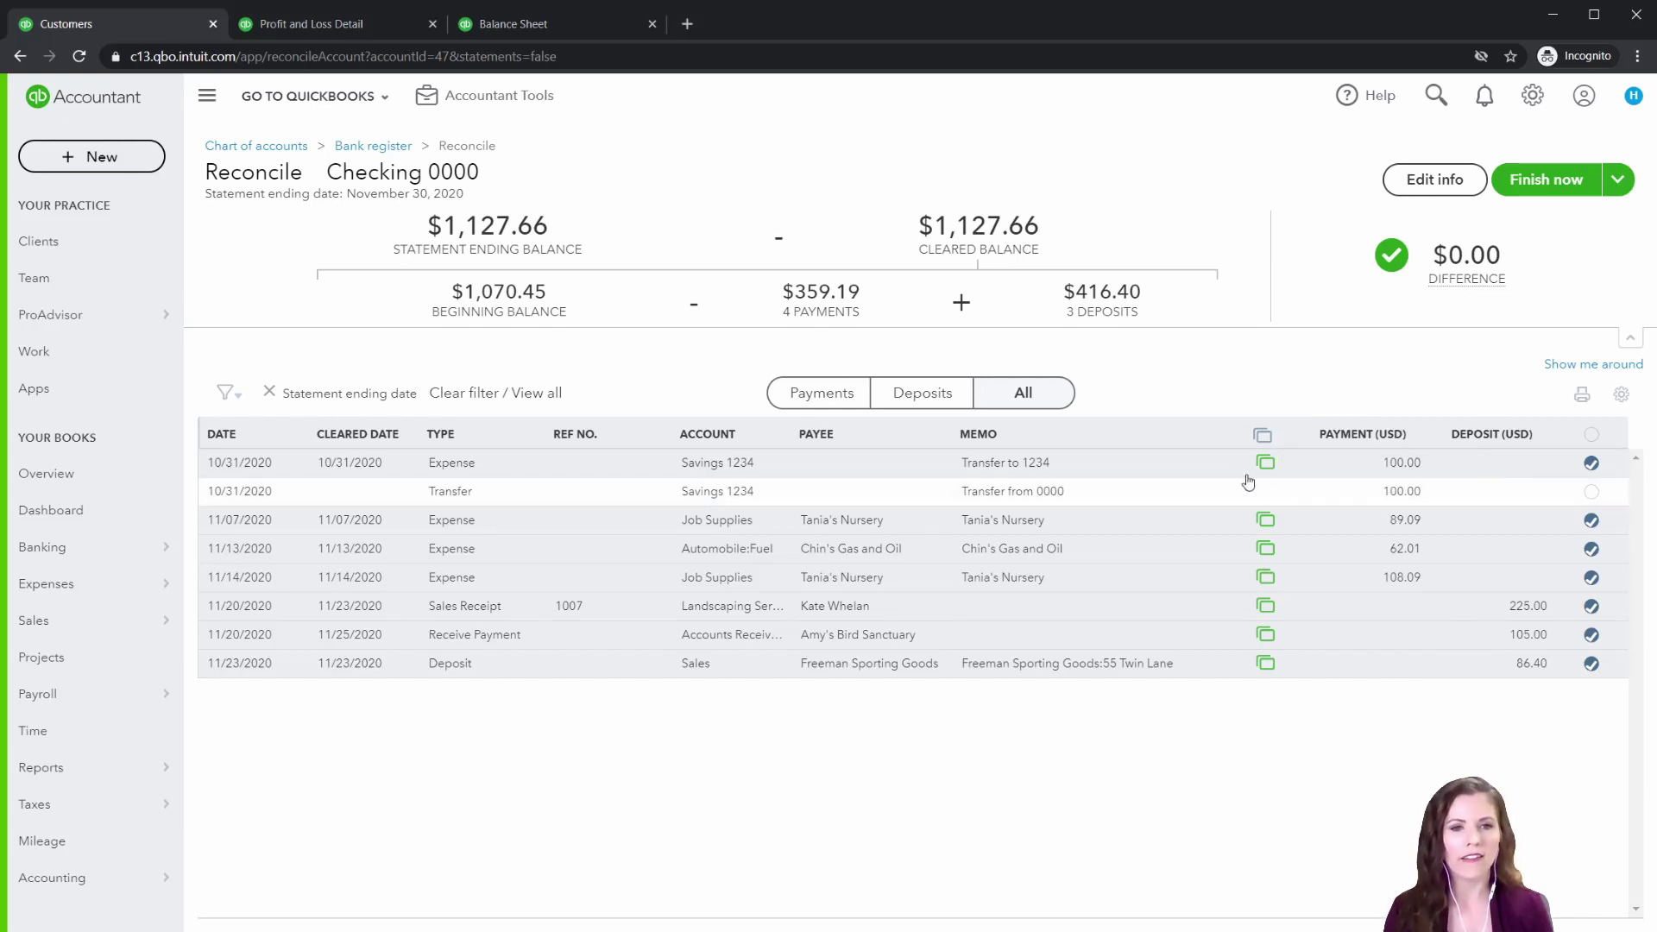
mouse_move(1269, 471)
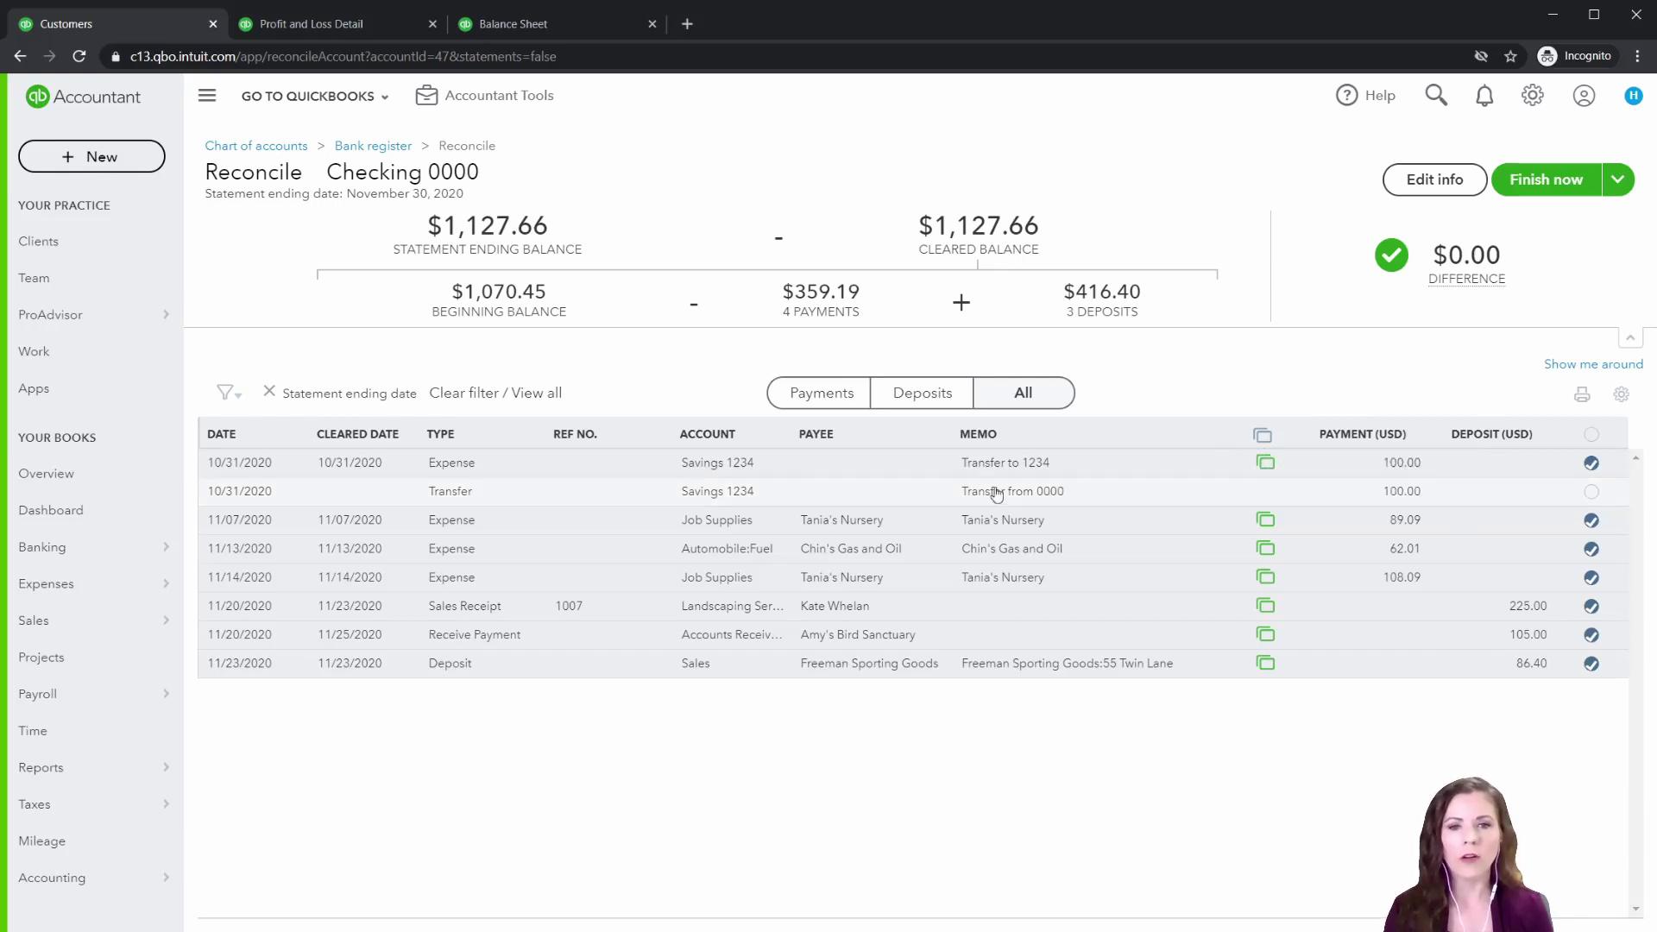
left_click(1073, 499)
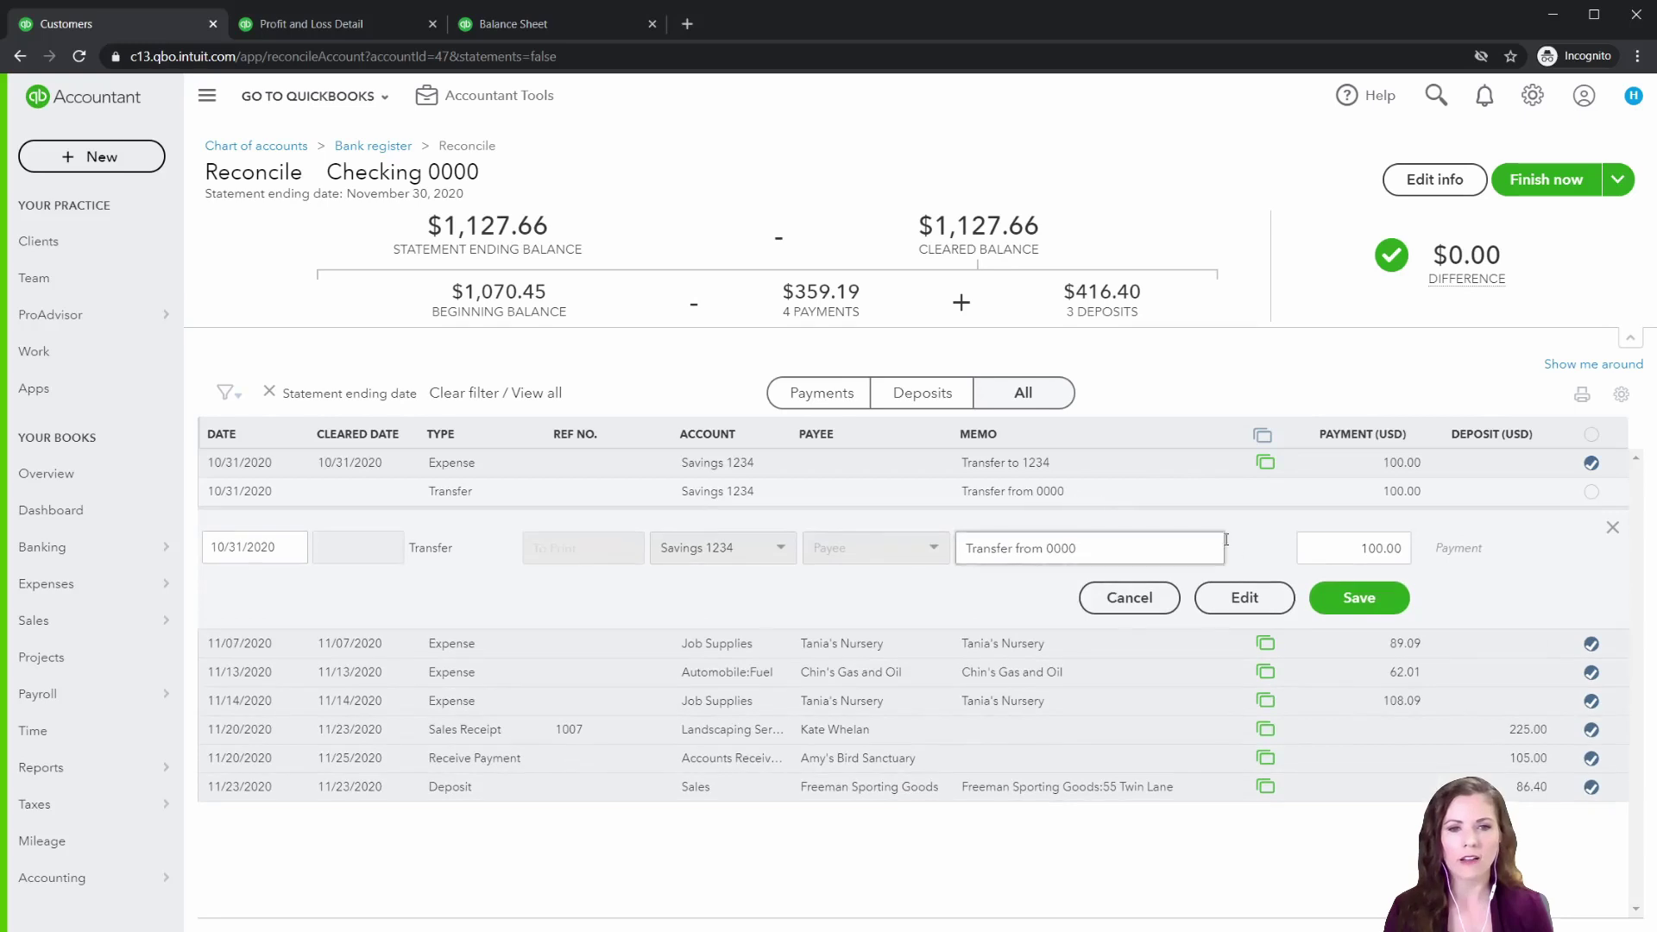
- Open the 10/31/2020 expense with memo "Transfer to 1234" from the reconciliation and delete it, confirming the deletion
left_click(1153, 475)
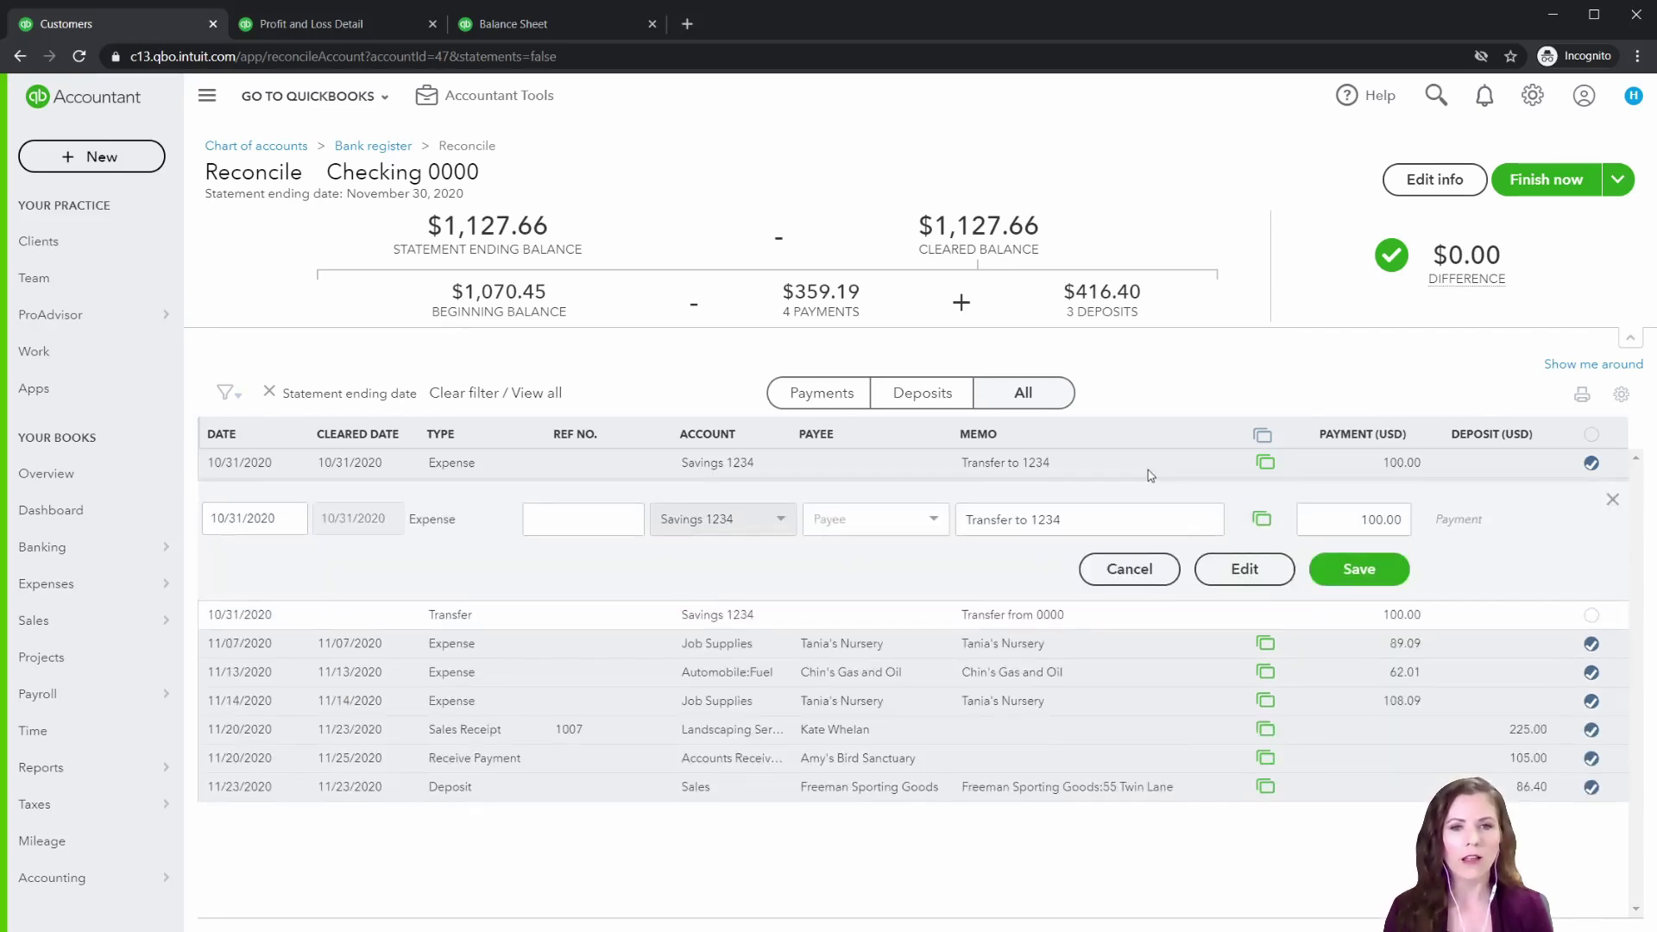
left_click(1236, 572)
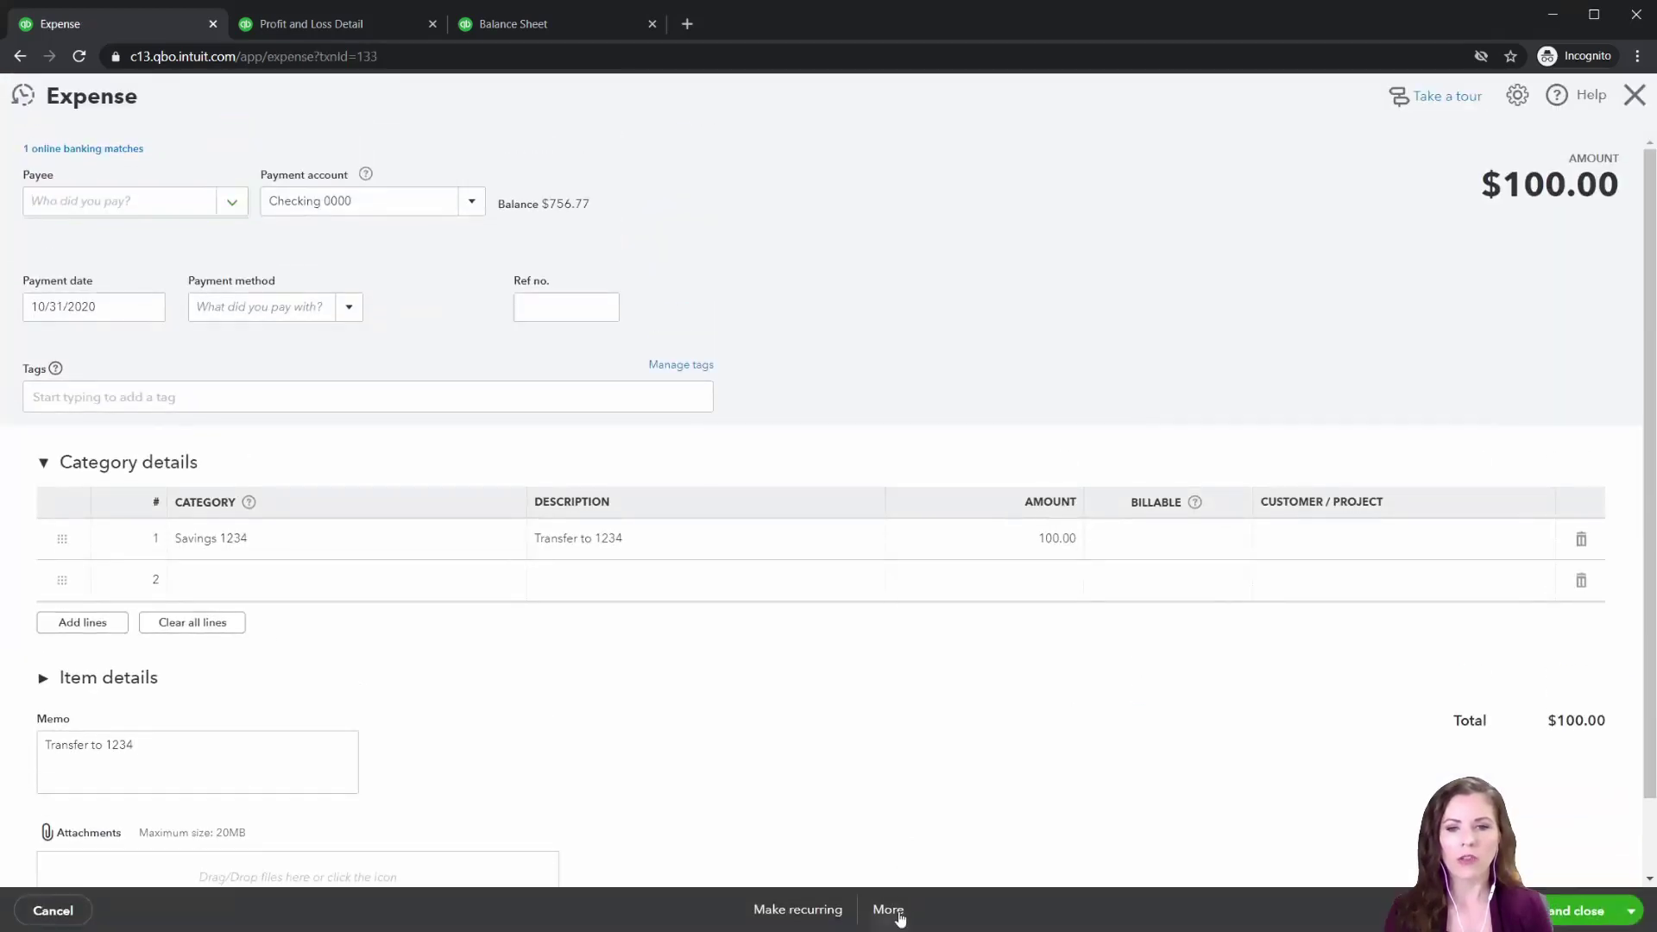
left_click(888, 908)
left_click(900, 786)
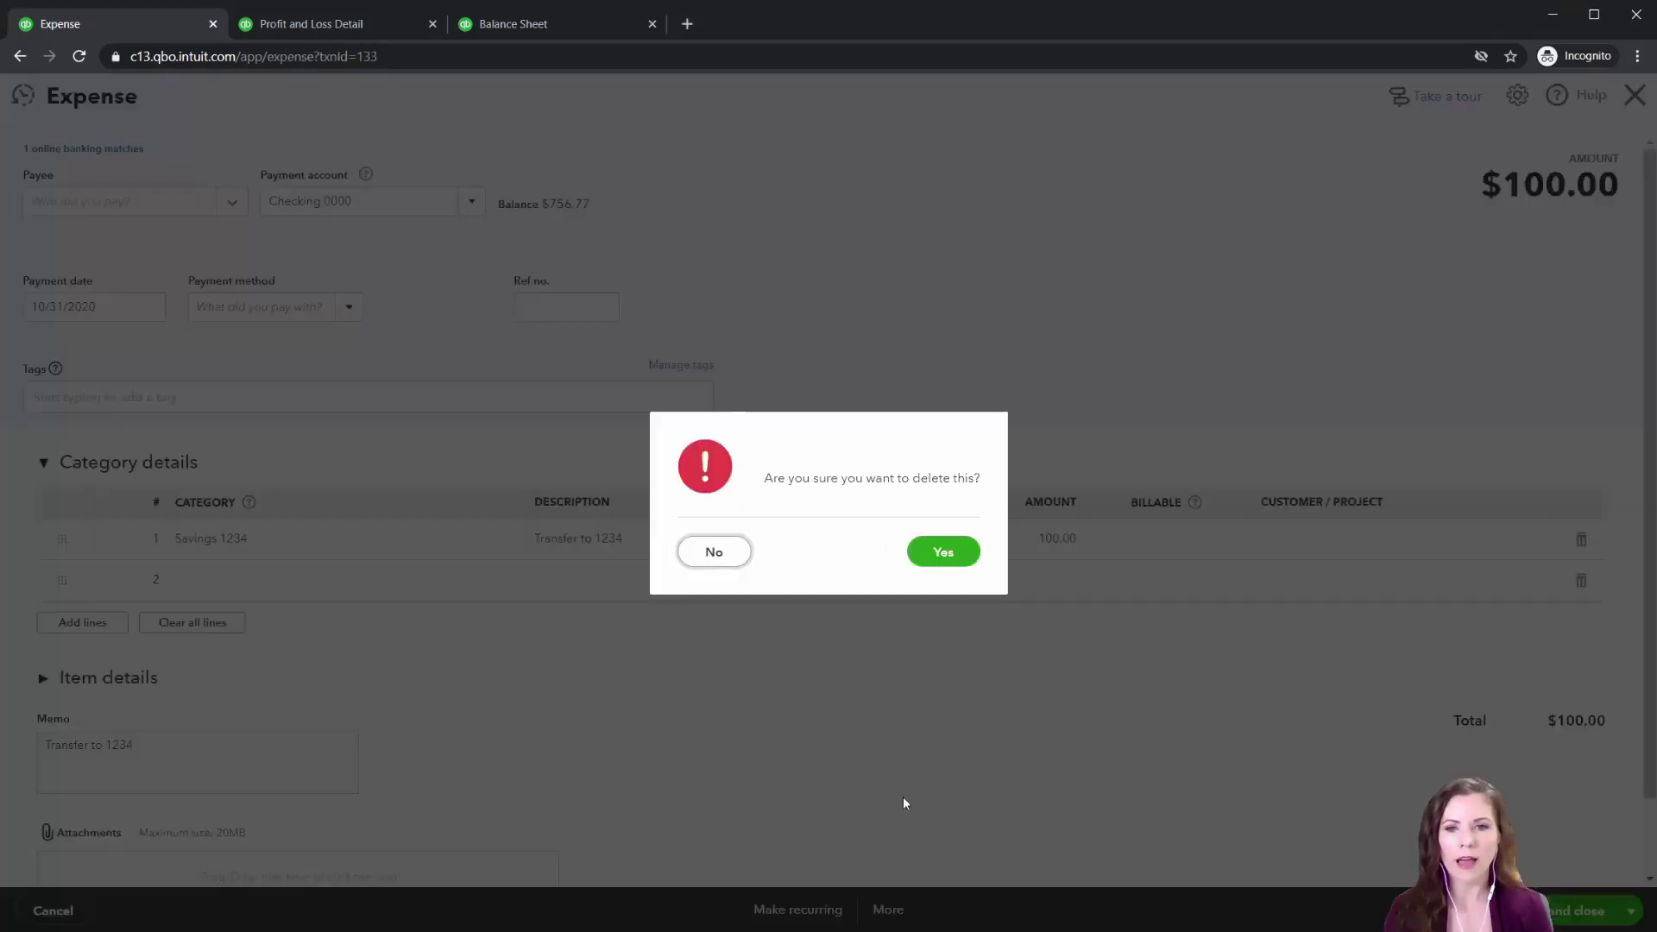
left_click(946, 555)
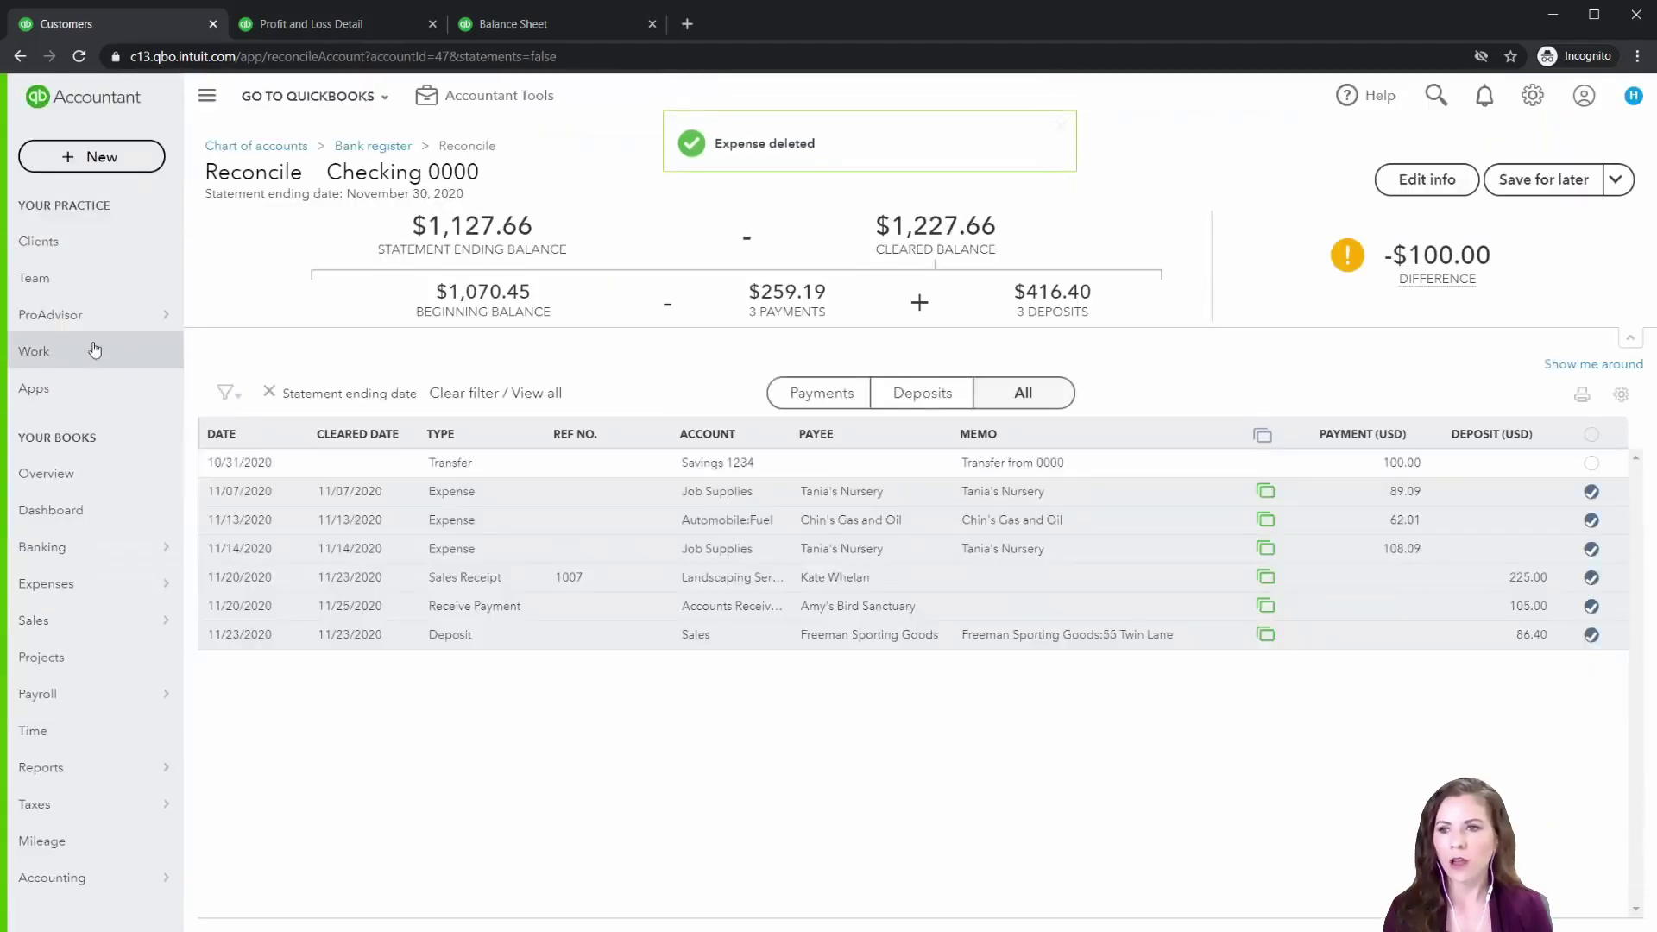
- Go to the Checking 0000 bank transactions, inspect the pending "Transfer to 1234" entry and the categorized transactions, and return to those for review
left_click(48, 546)
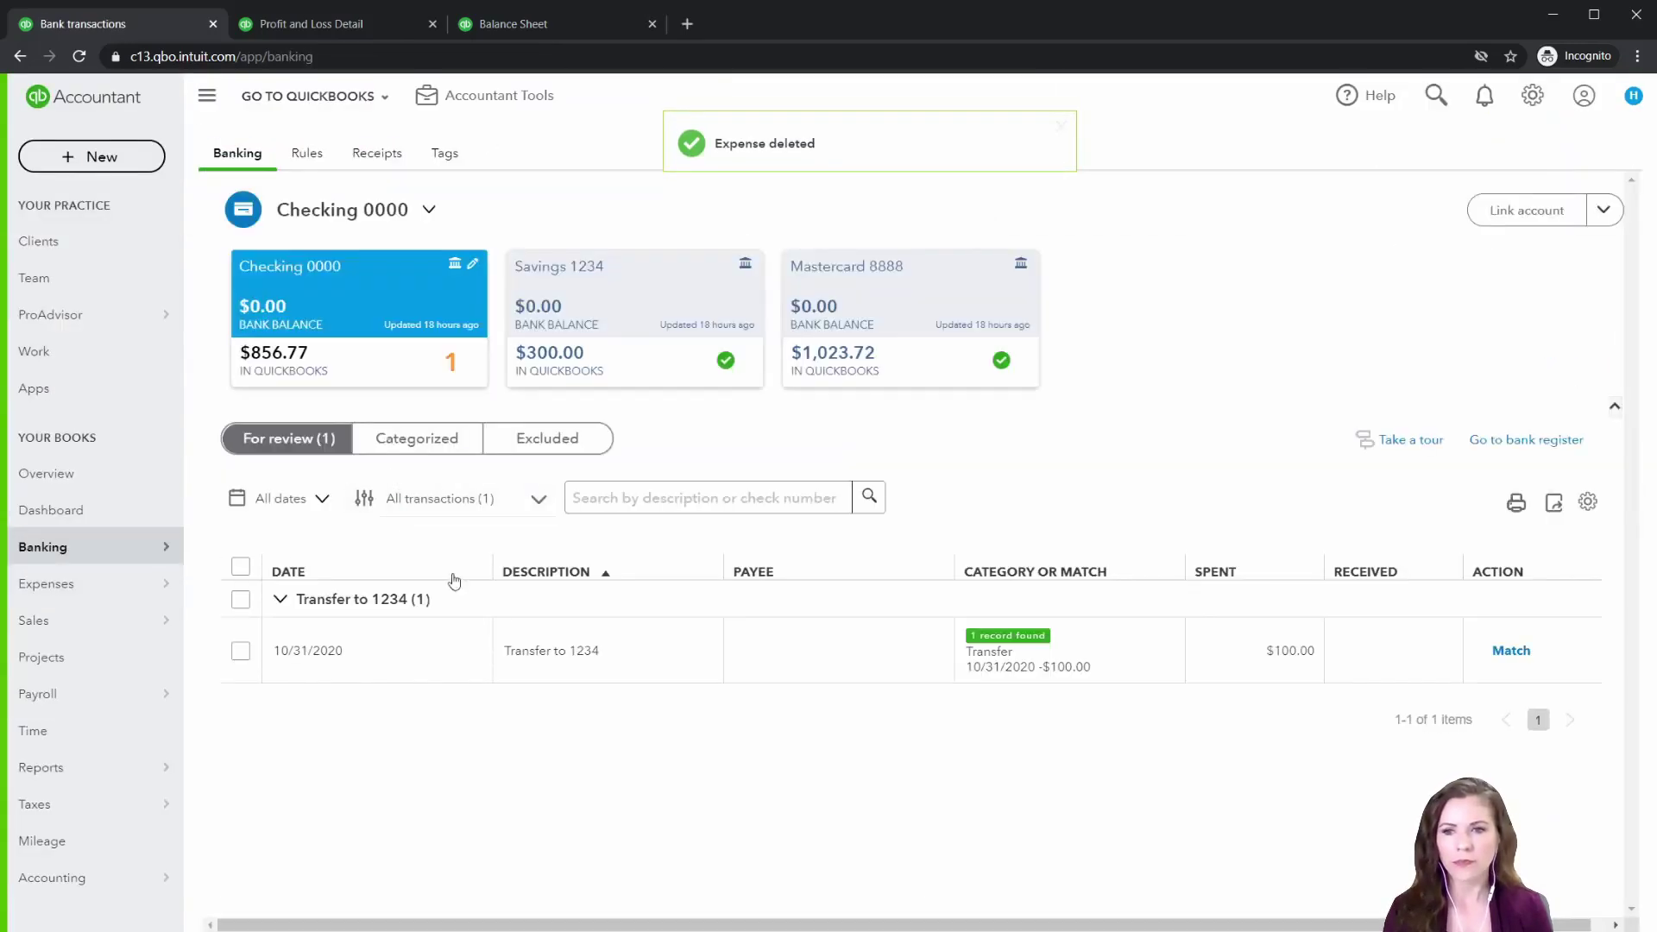
left_click(397, 652)
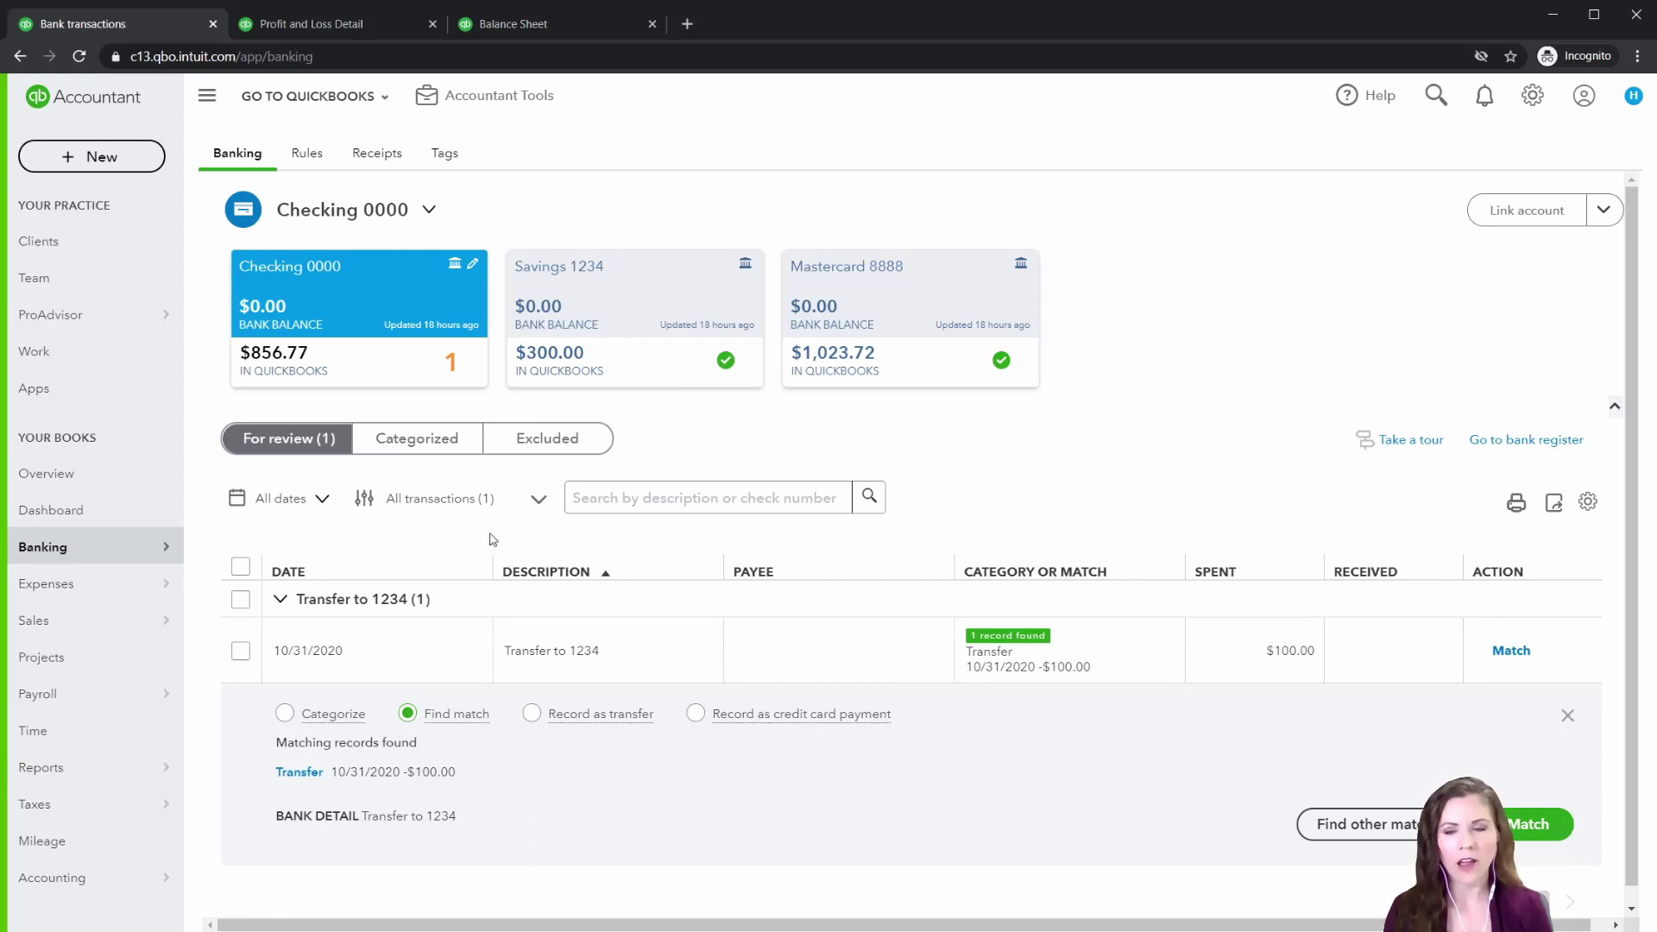
left_click(399, 440)
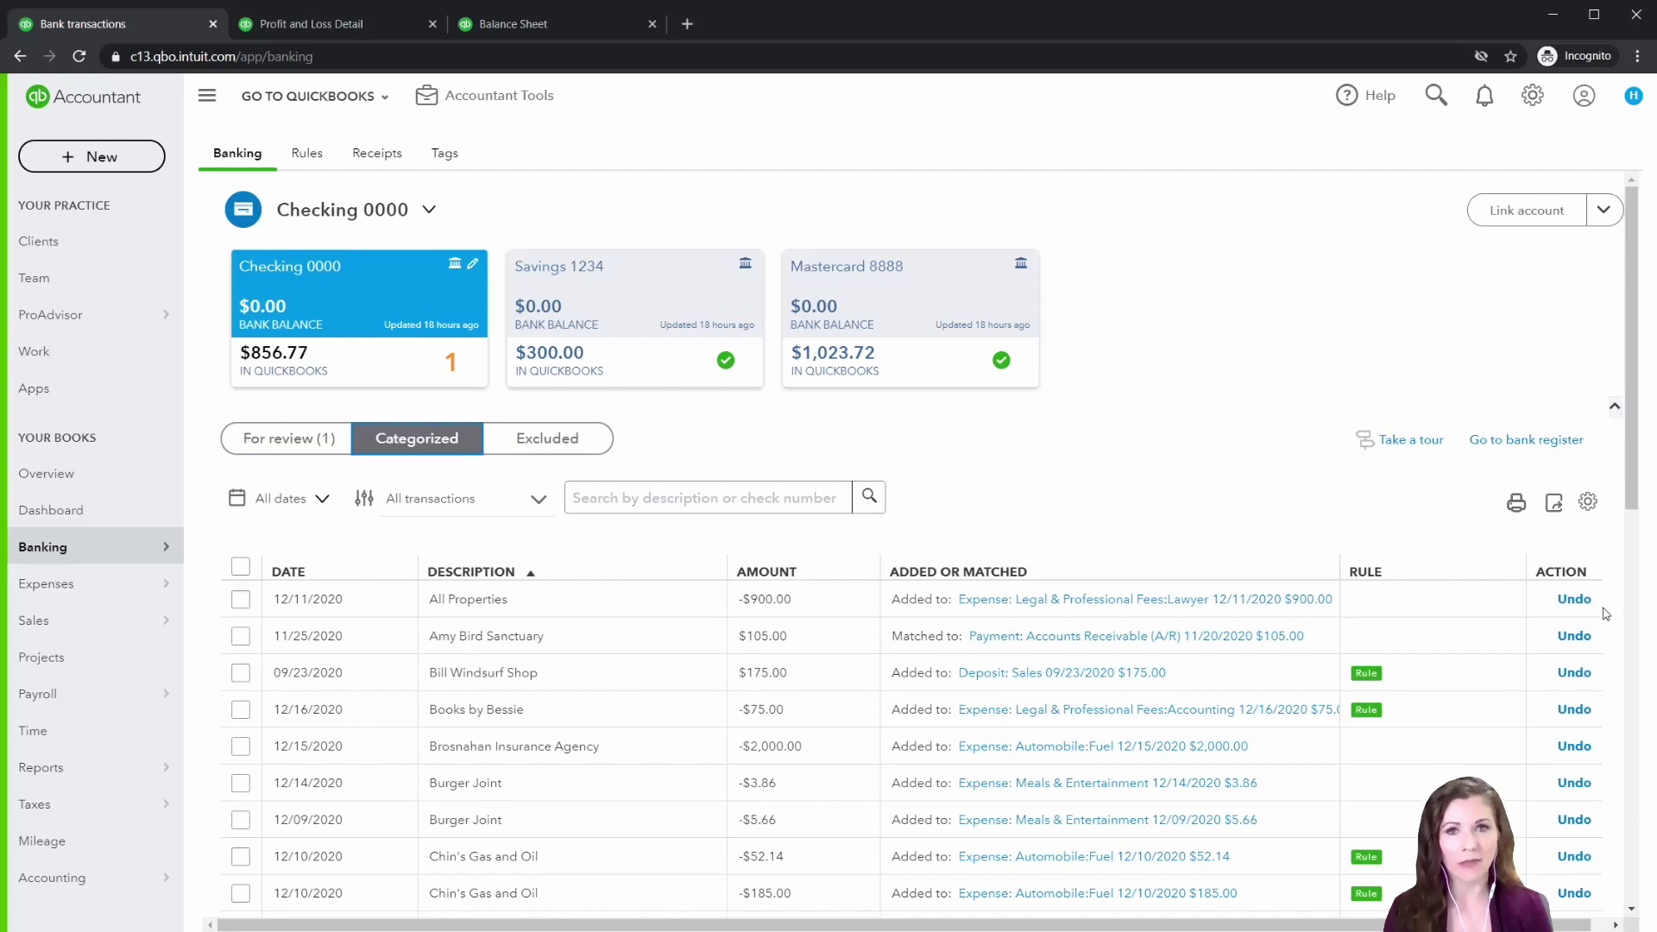
left_click(256, 445)
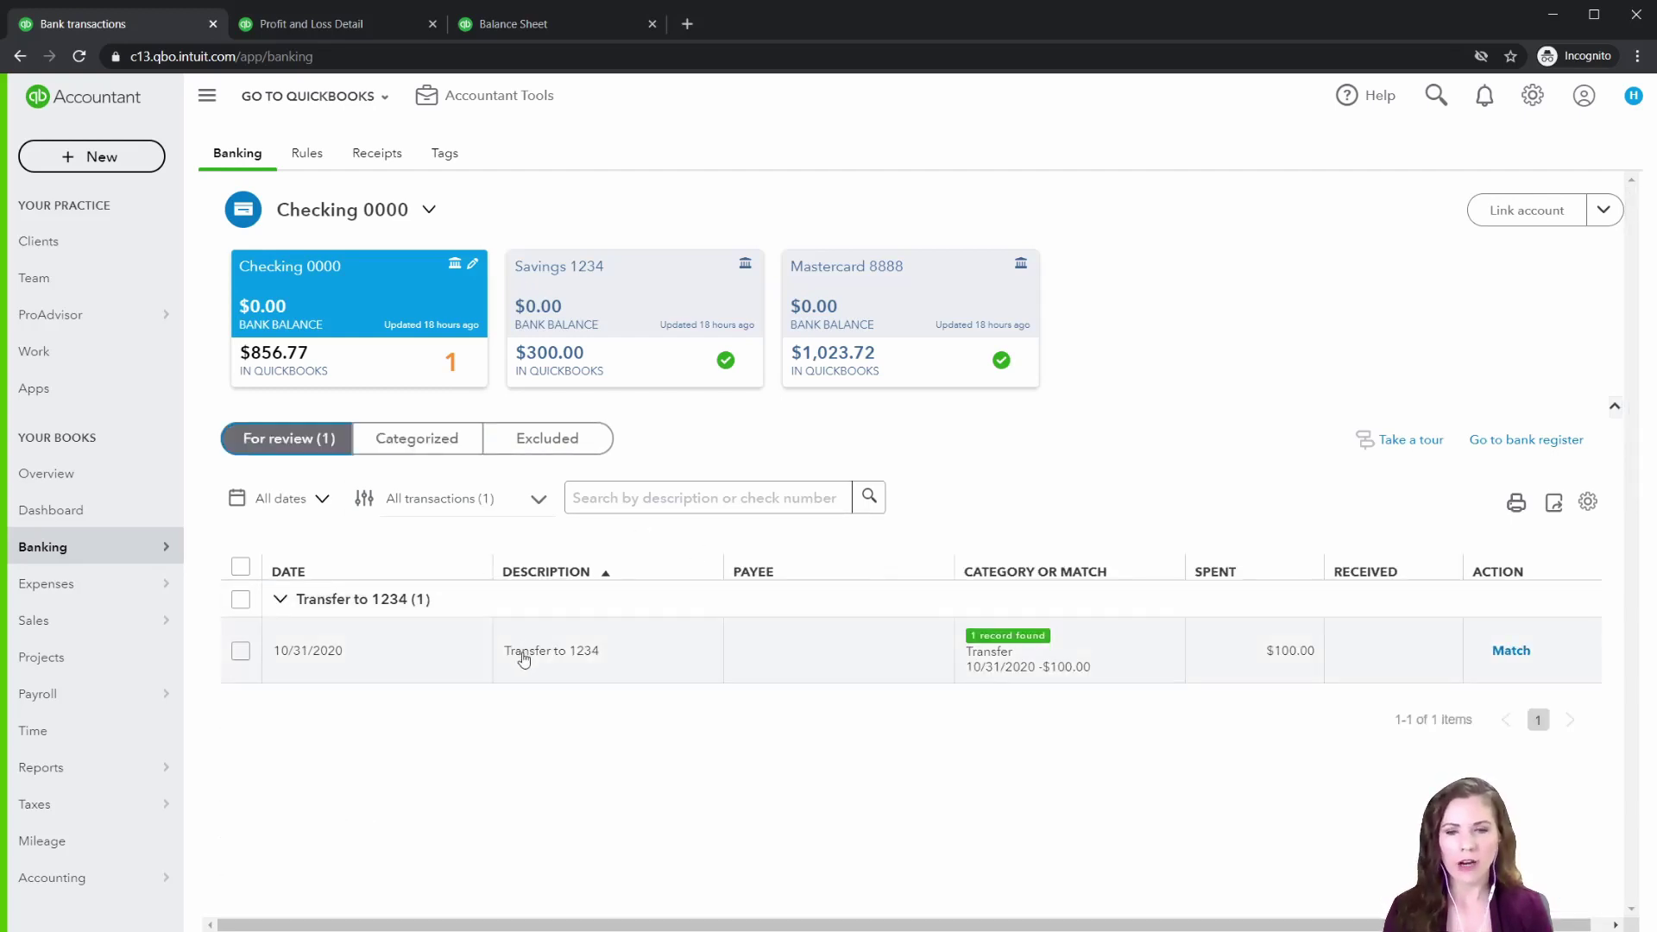
- Expand the pending "Transfer to 1234" transaction, examine its Categorize details, and set it back to Find match
left_click(523, 658)
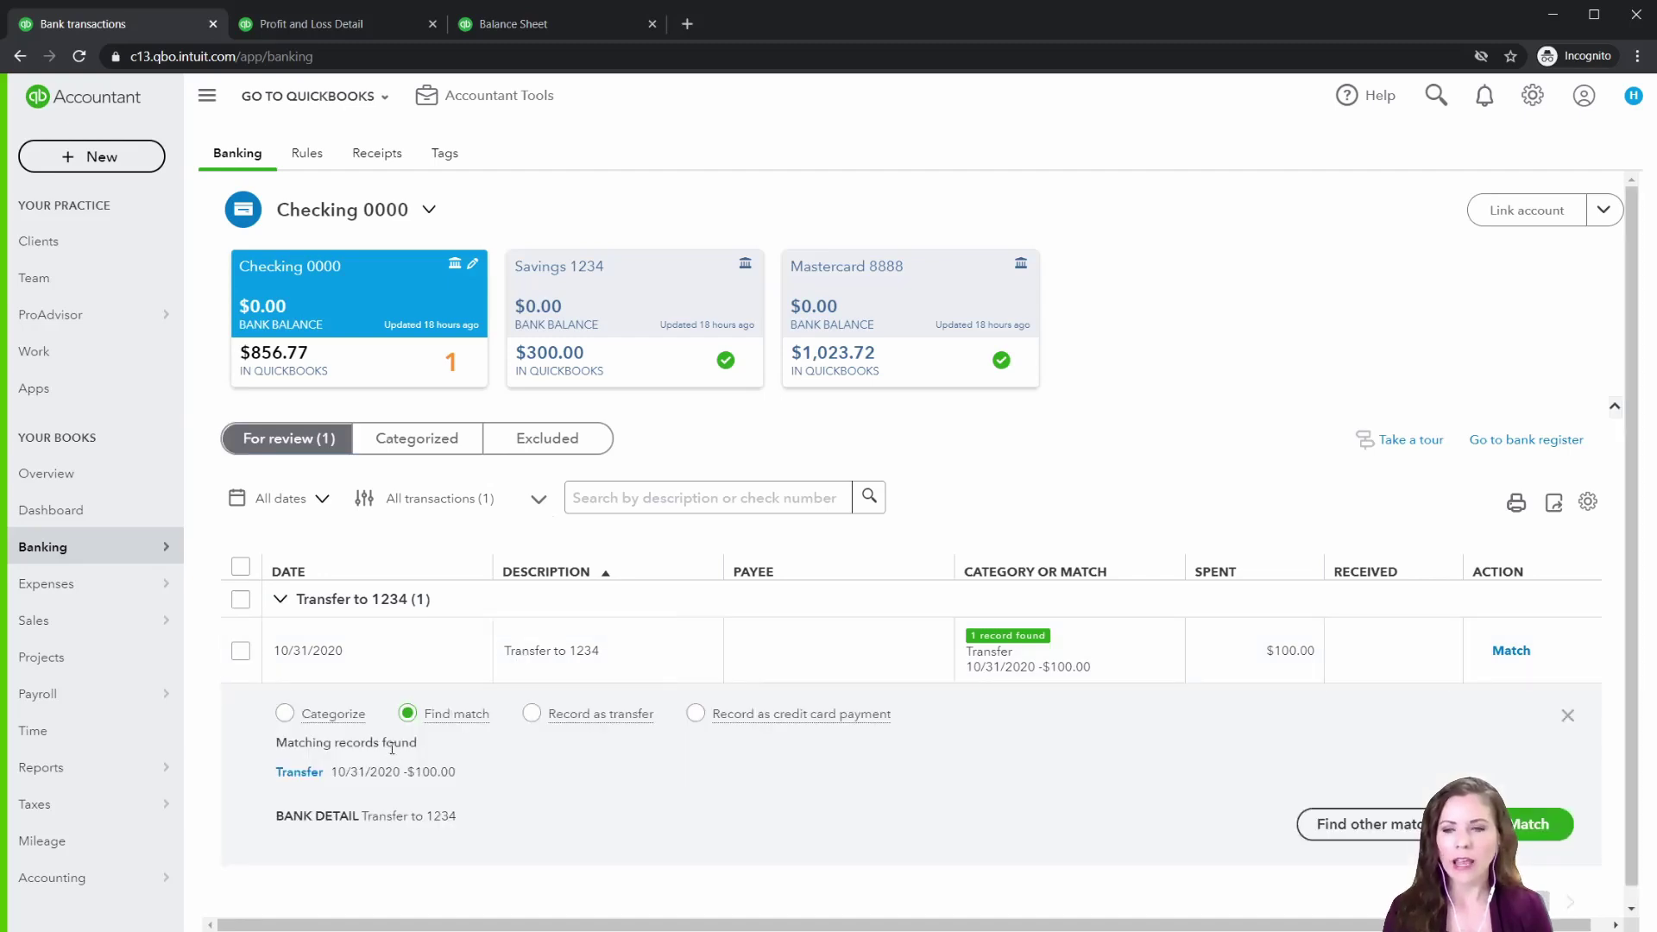
mouse_move(440, 717)
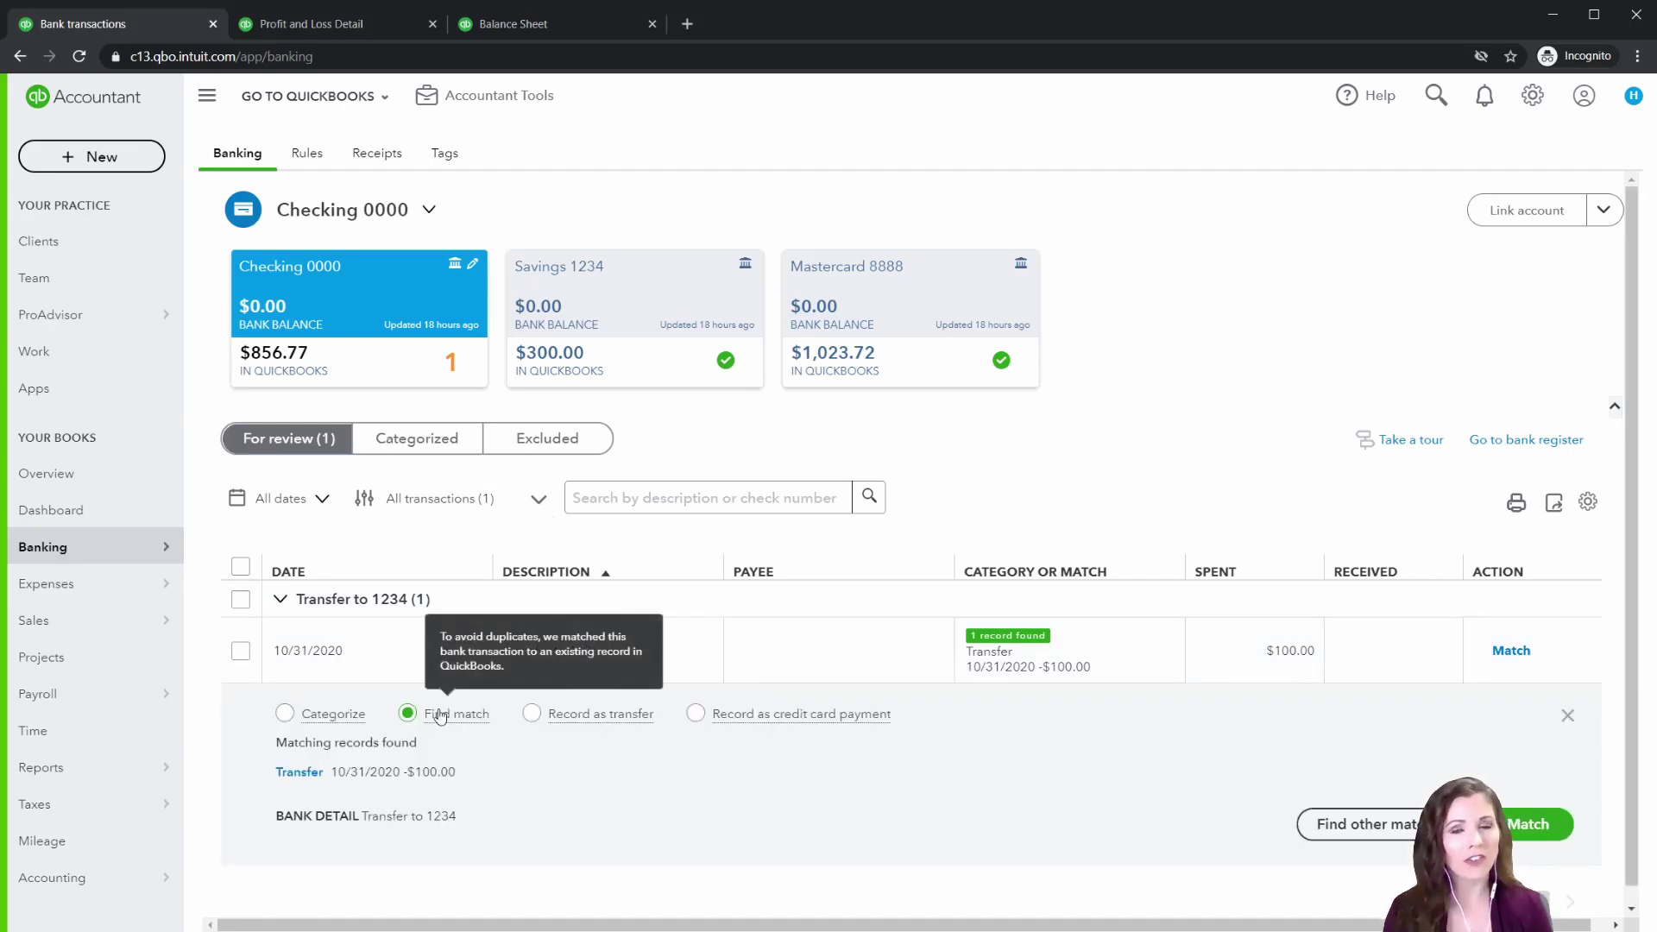
left_click(286, 716)
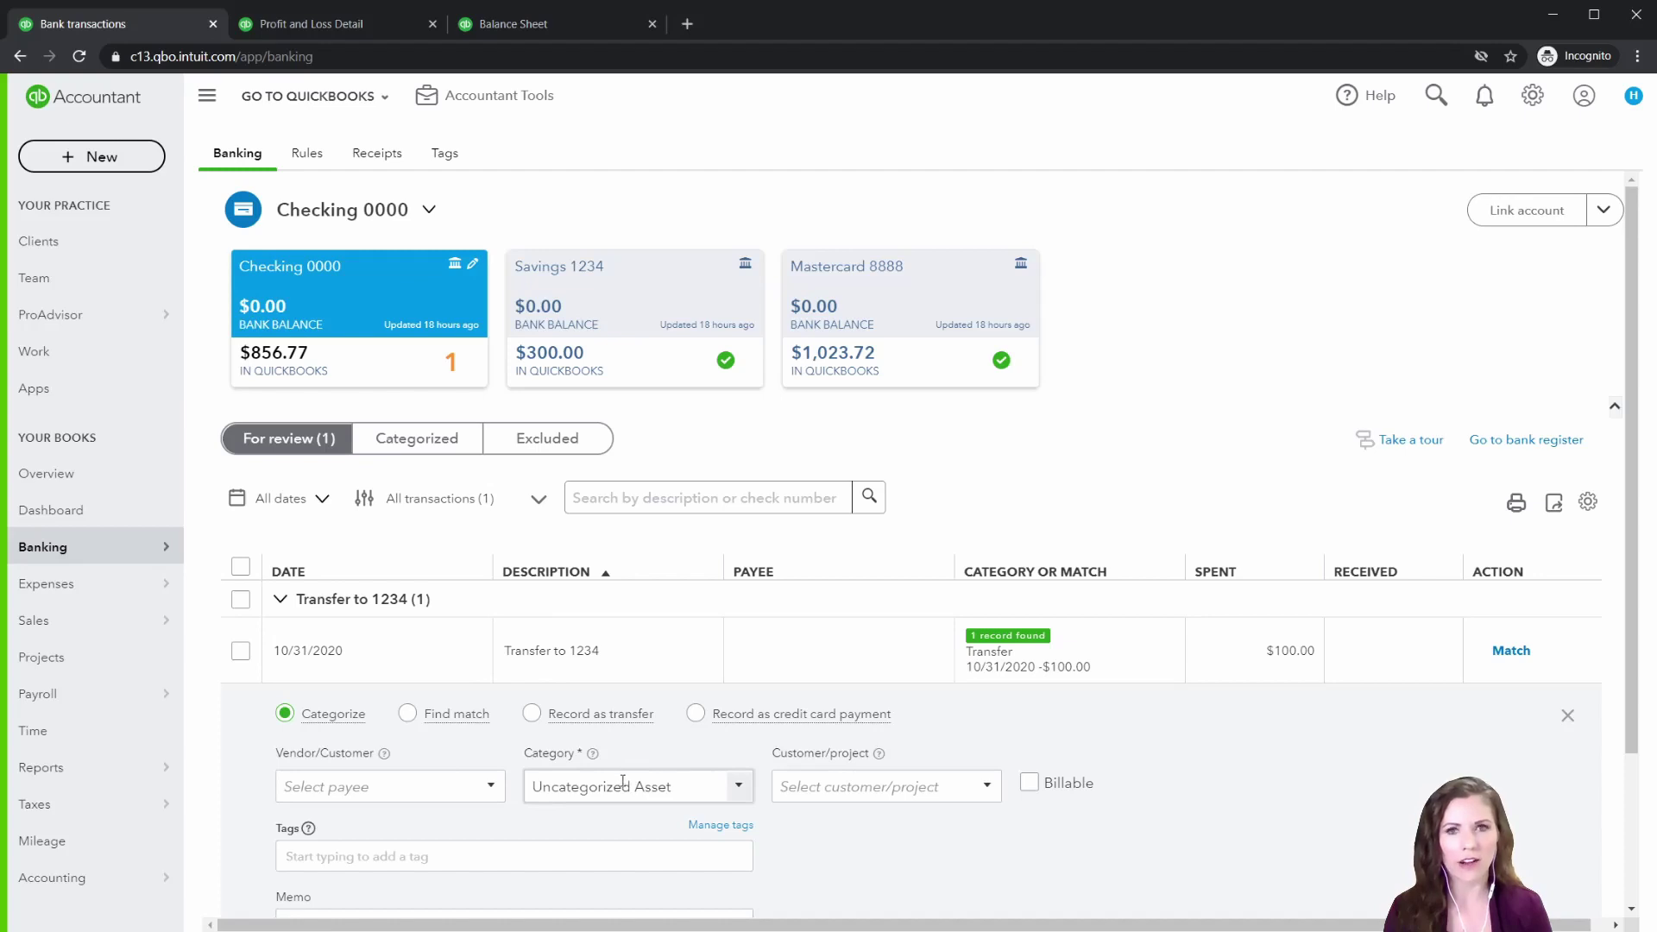
scroll(1243, 787, "down", 3)
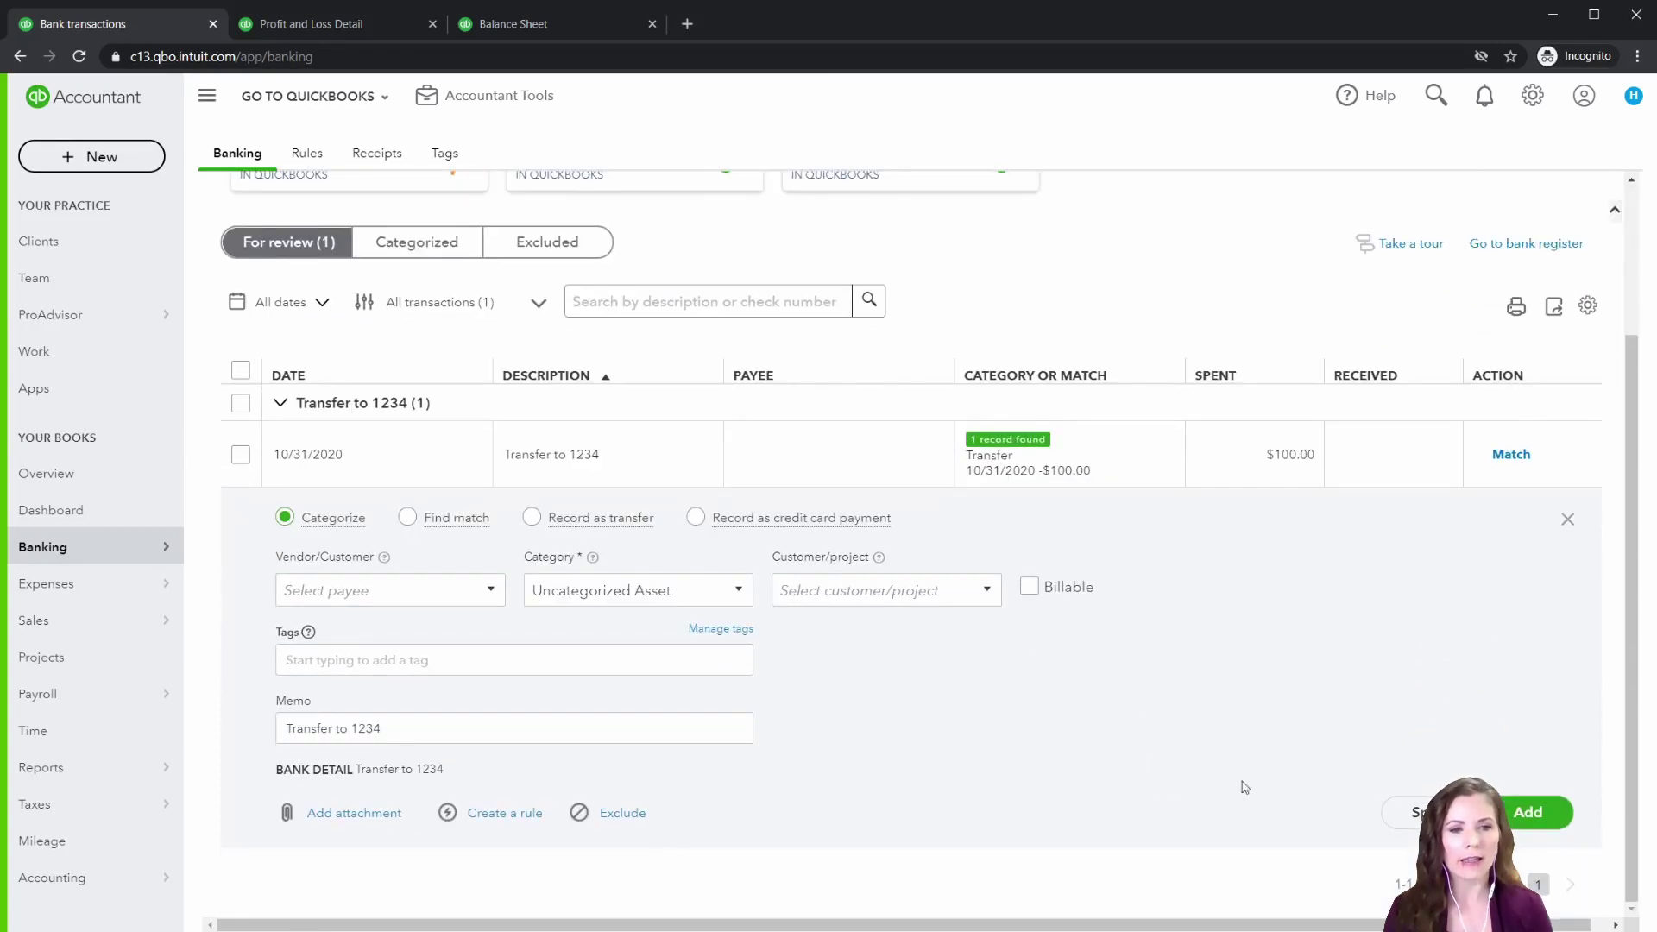
left_click(406, 519)
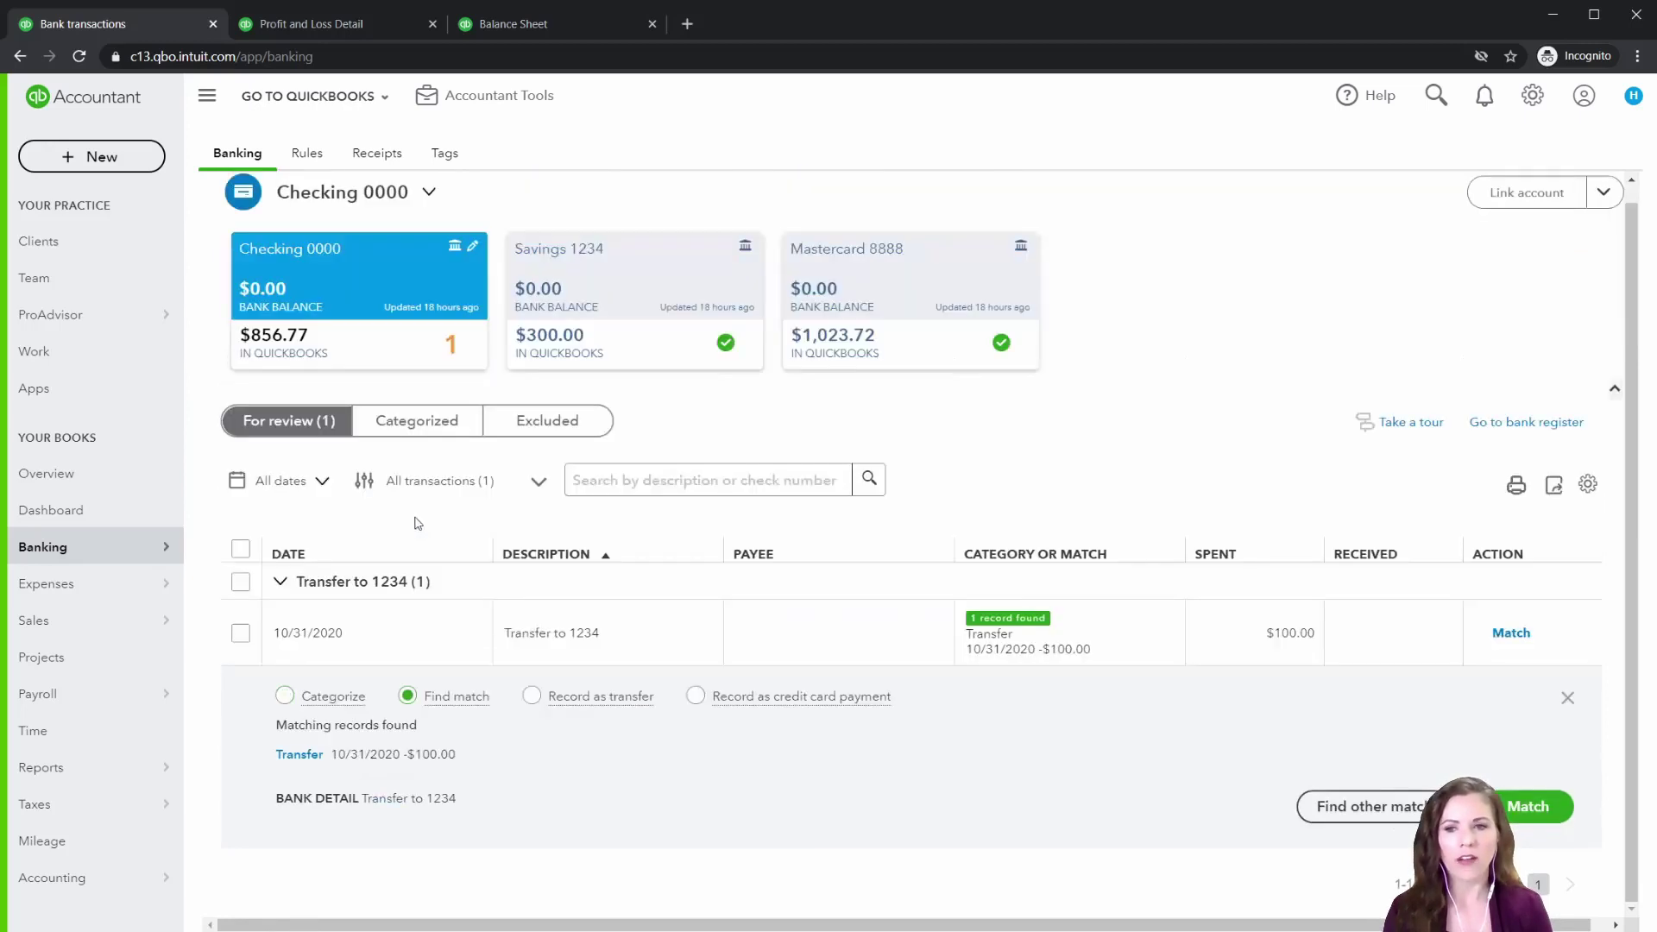
- Check the suggested 10/31/2020 transfer record, close it, and match the "Transfer to 1234" bank transaction to it
left_click(298, 756)
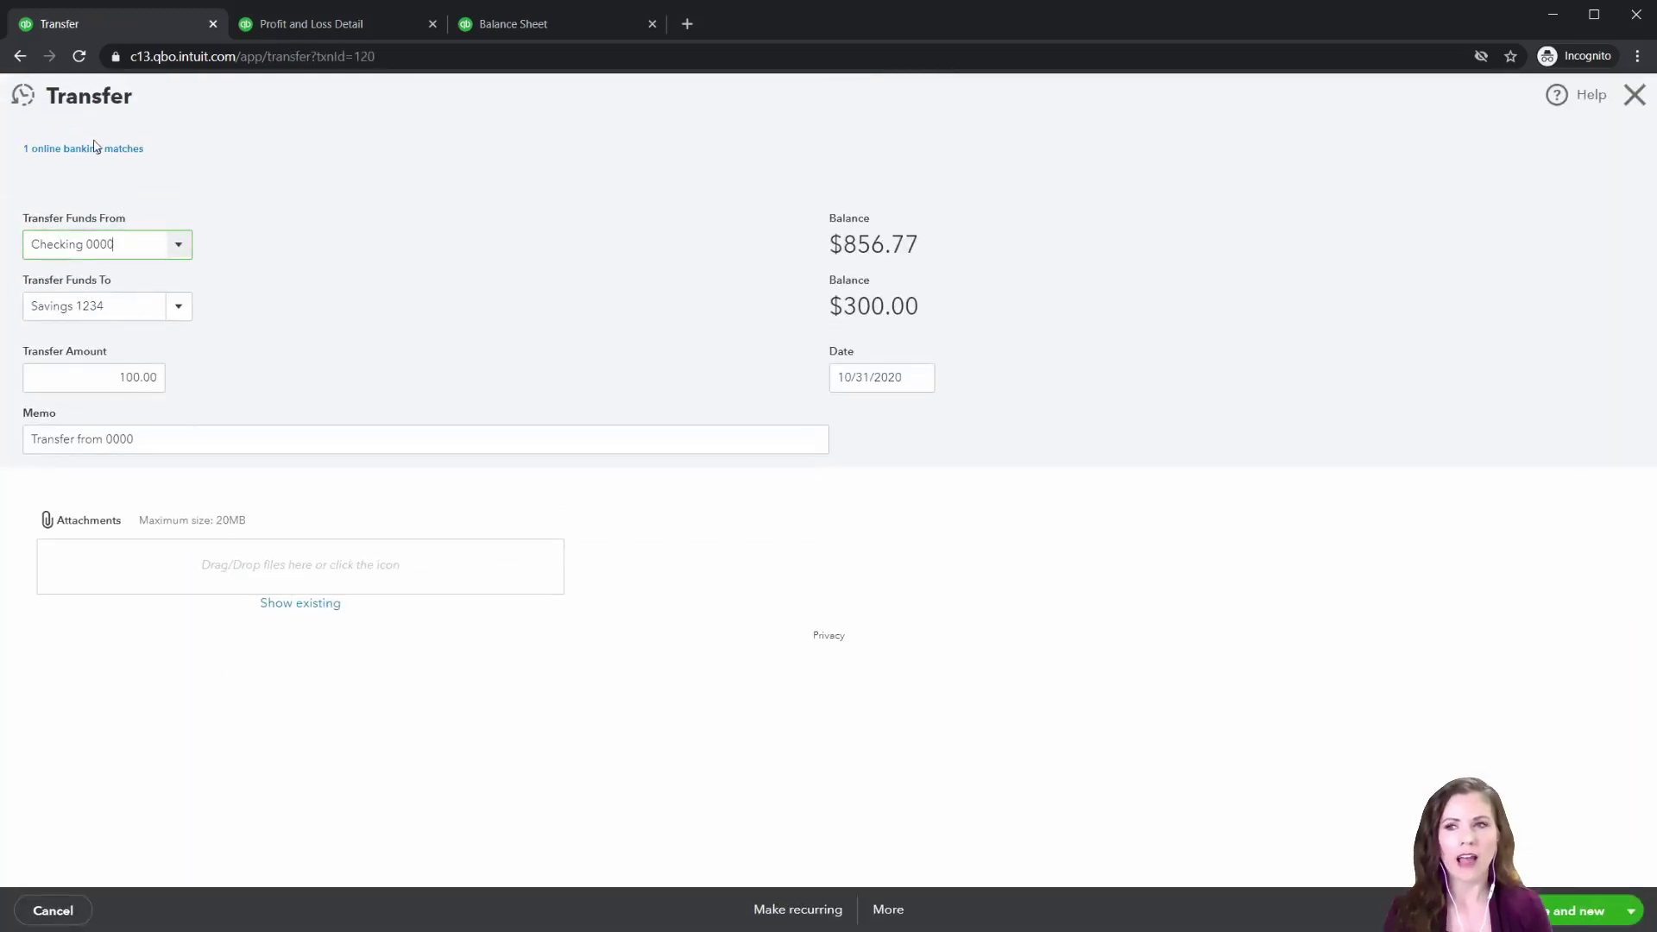
left_click(1634, 94)
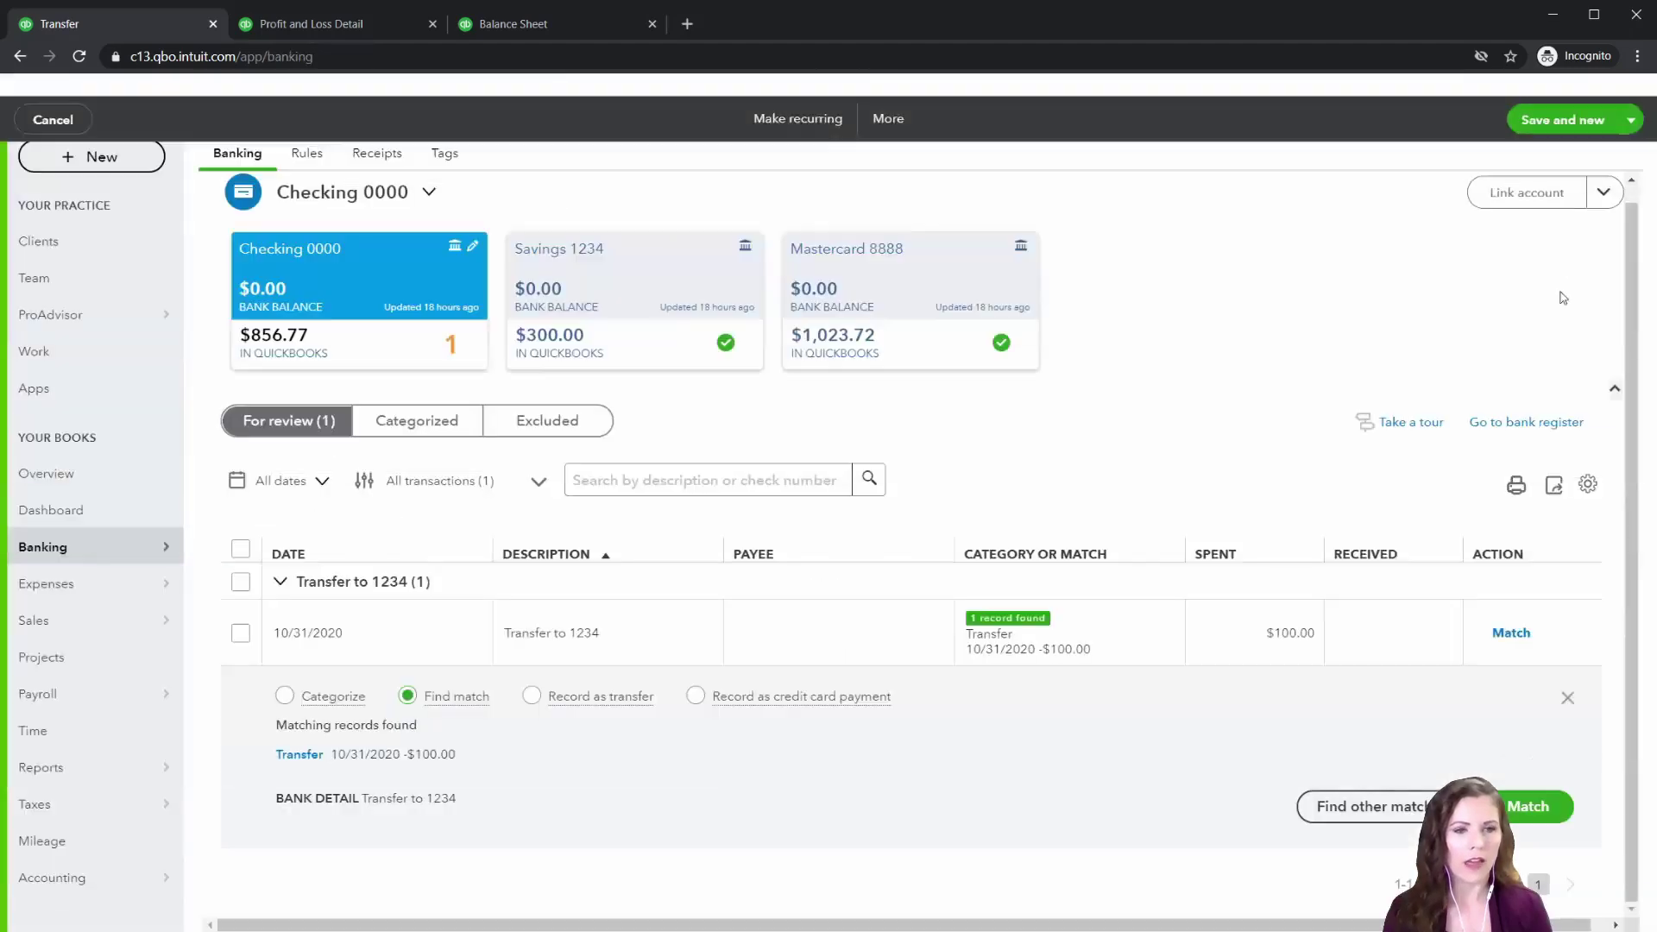
left_click(1564, 812)
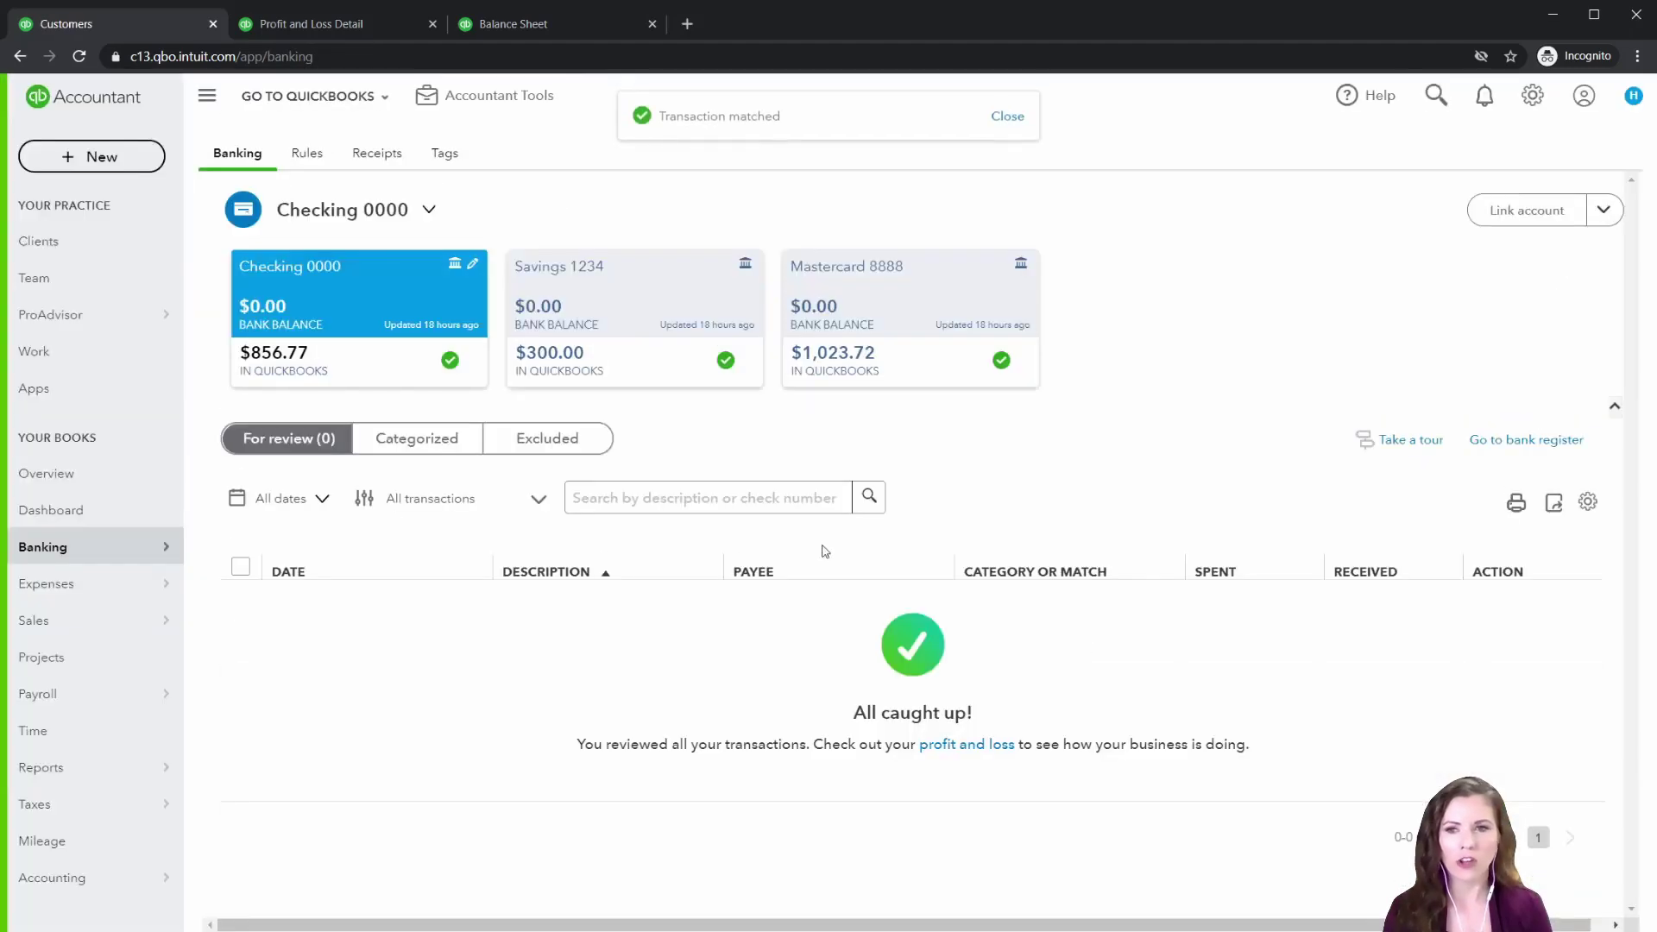
- Return to the Reconcile page and resume the Checking 0000 reconciliation
mouse_move(59, 877)
left_click(253, 913)
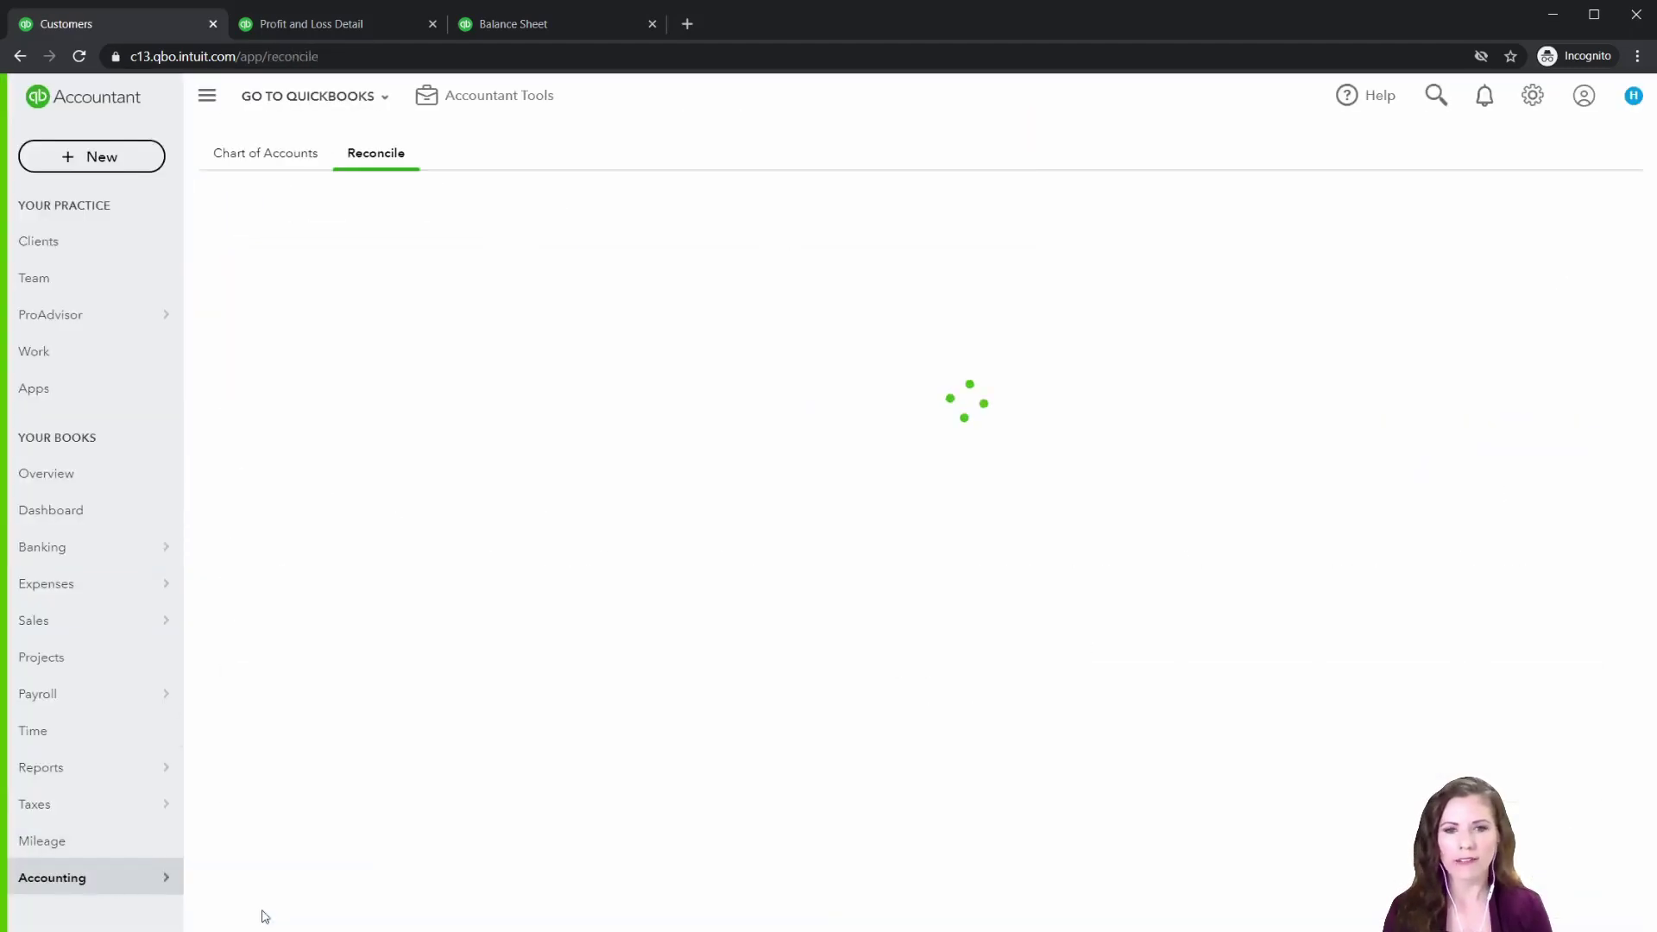
left_click(932, 631)
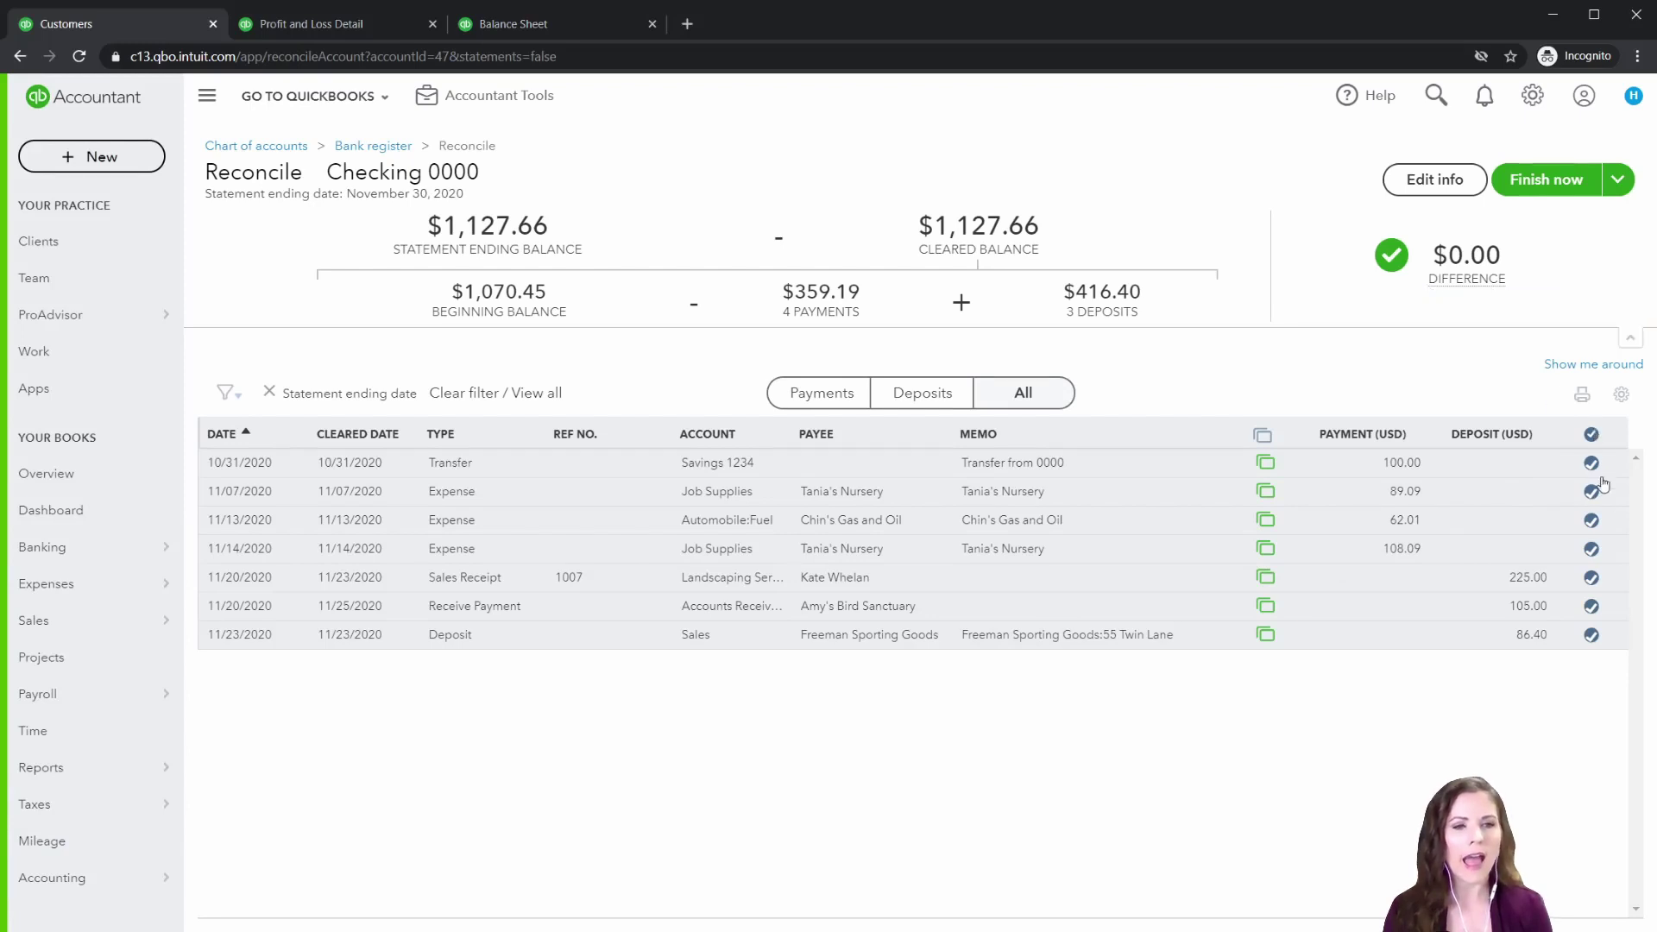
- Open the 10/31/2020 transfer to Savings 1234 from the reconciliation, check its online banking matches, and close it
left_click(995, 467)
left_click(1212, 568)
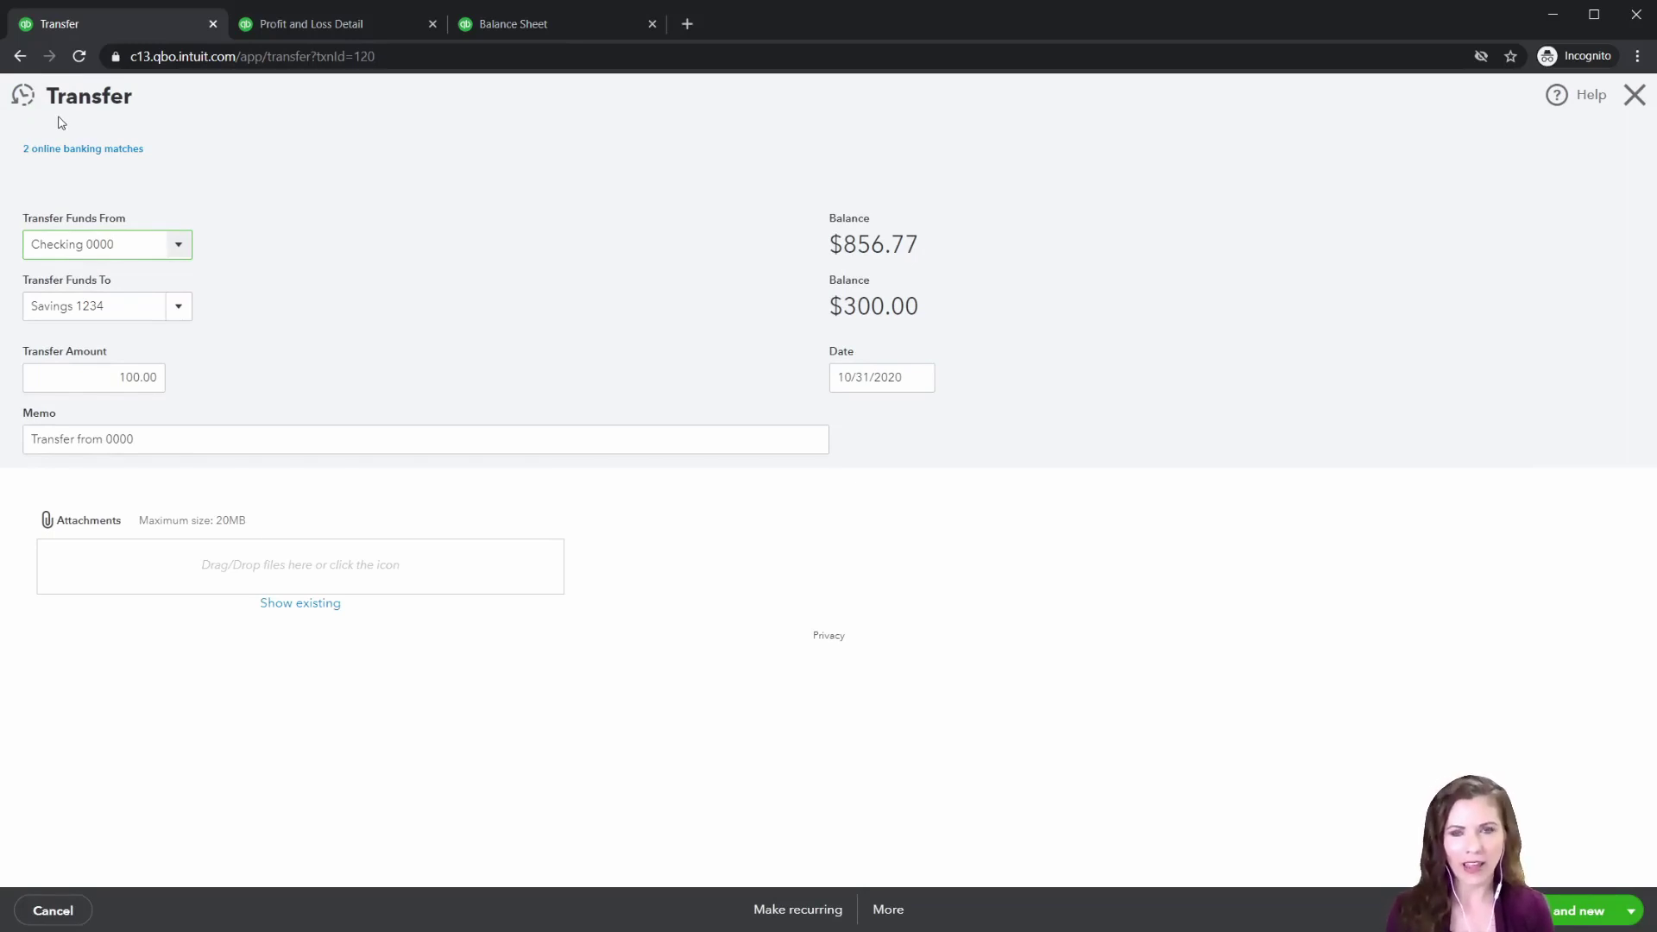
left_click(1635, 95)
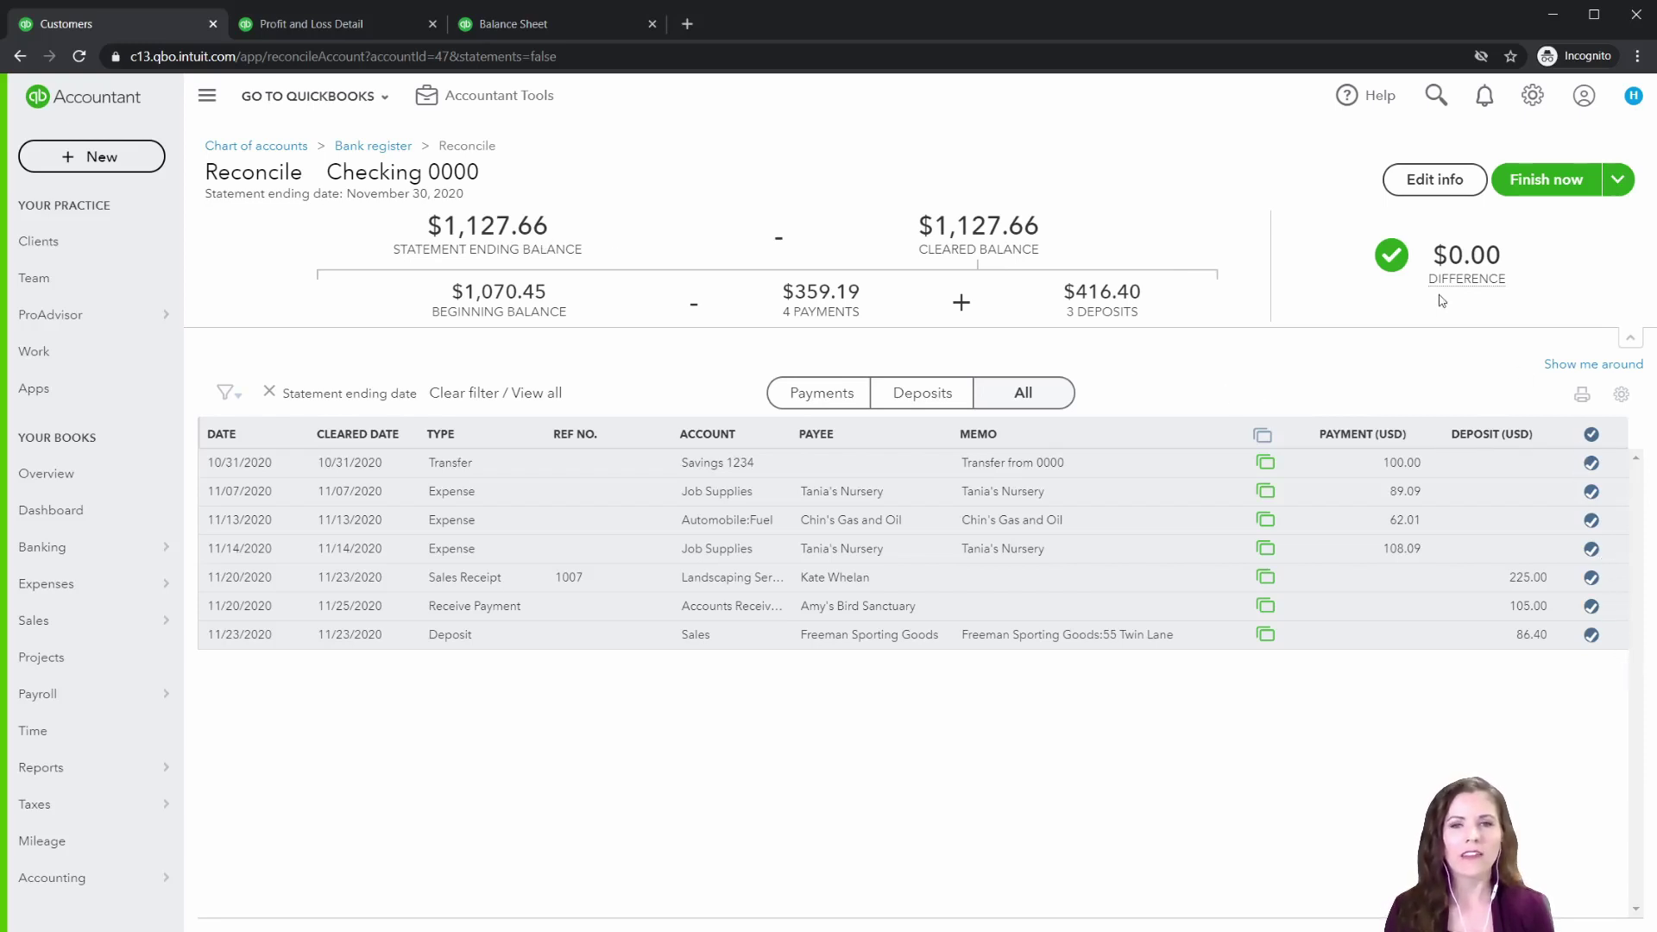
- Finish the Checking 0000 reconciliation for the November 30, 2020 statement and dismiss the completion dialog
left_click(1548, 181)
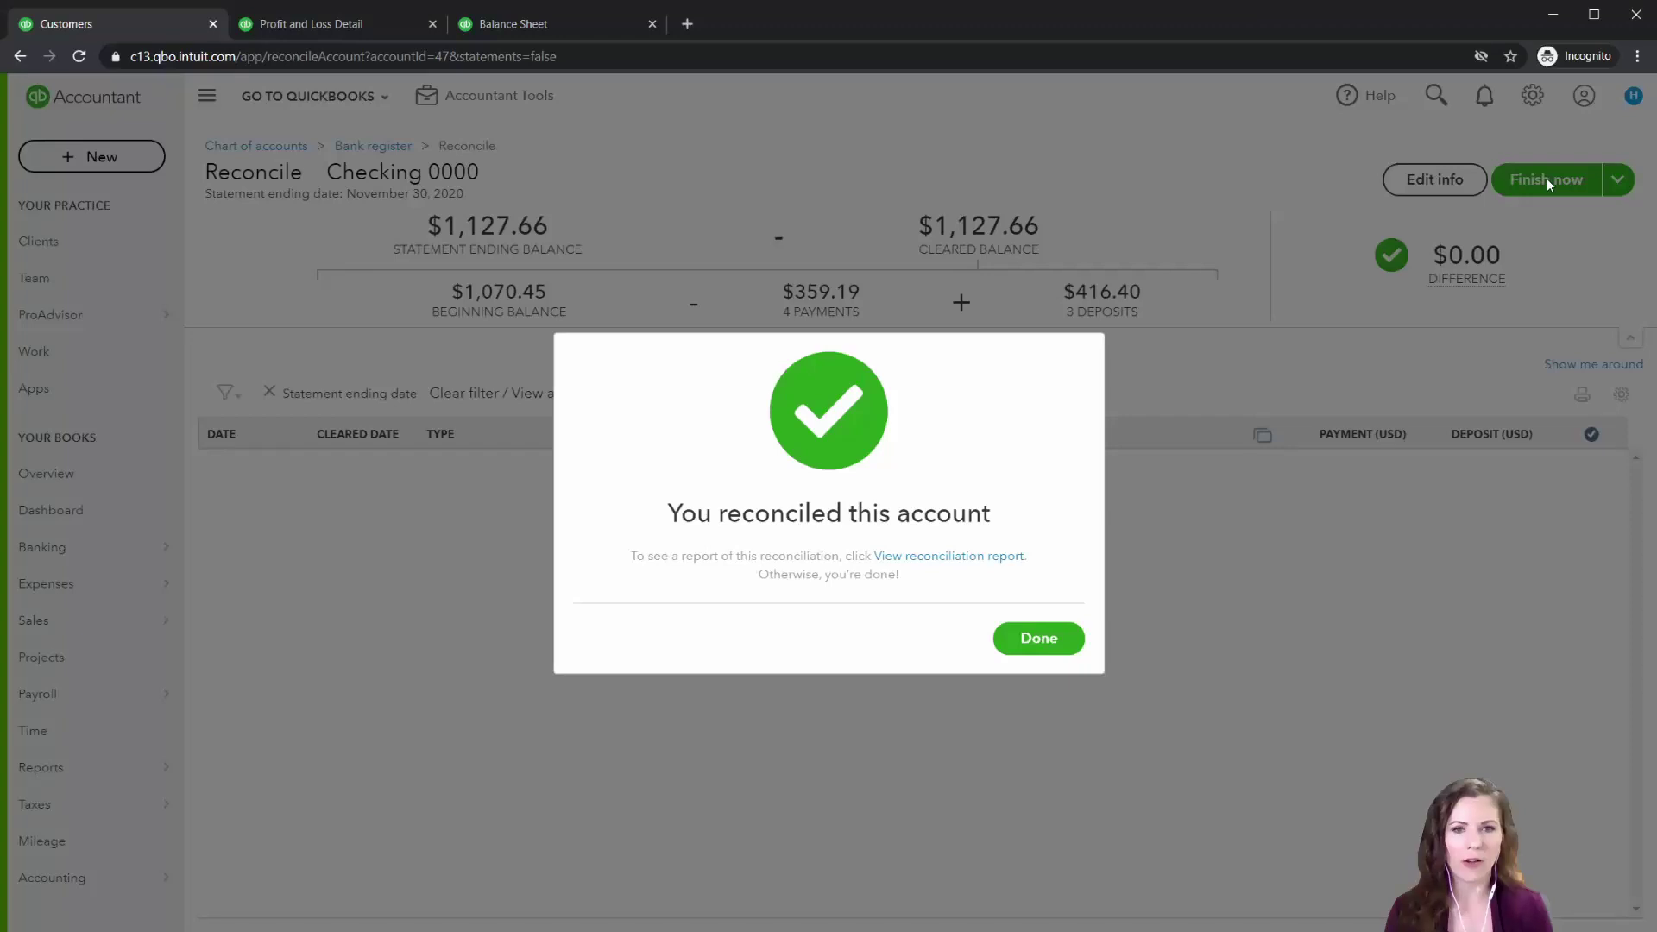
left_click(1041, 638)
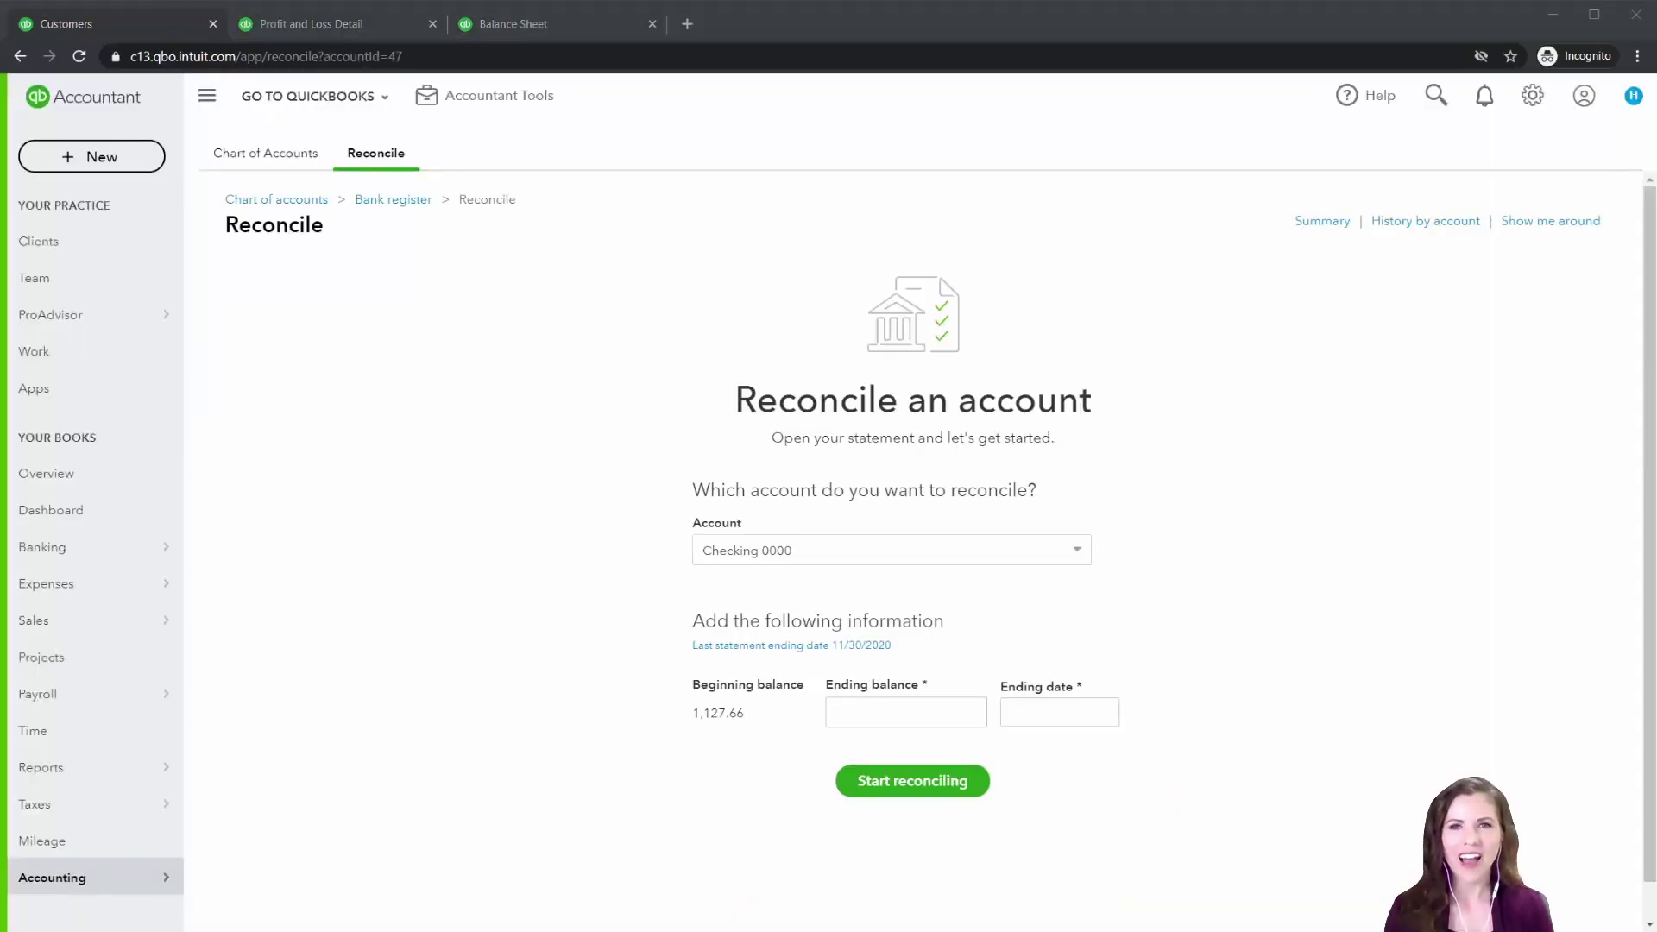